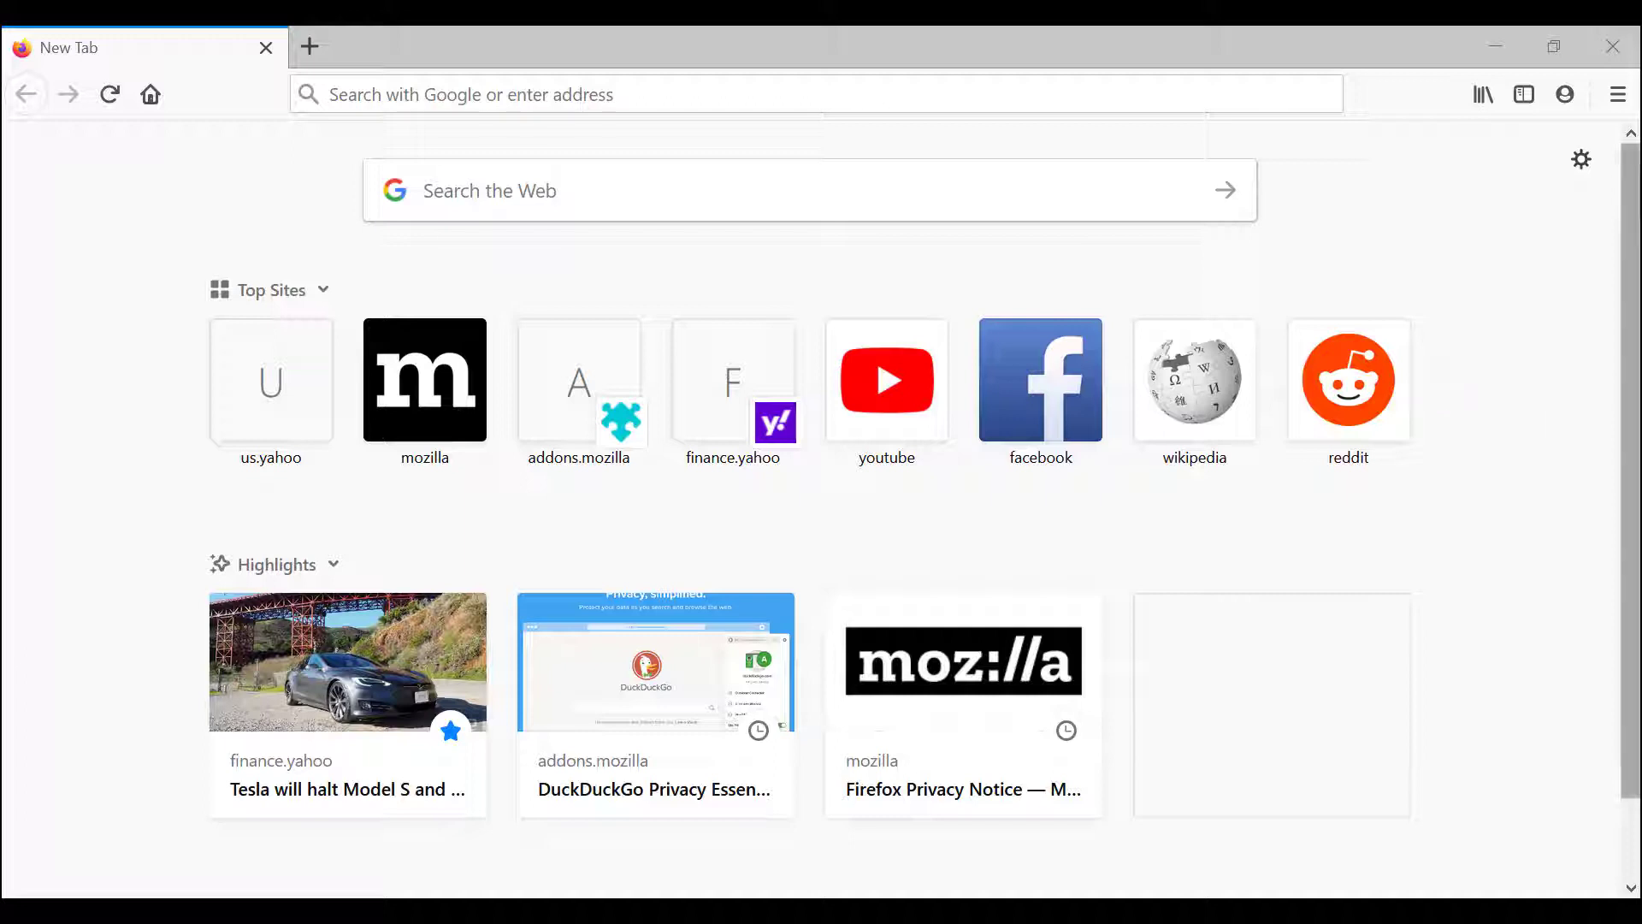
Go to the Add-ons Manager from Firefox's main menu
click(1619, 96)
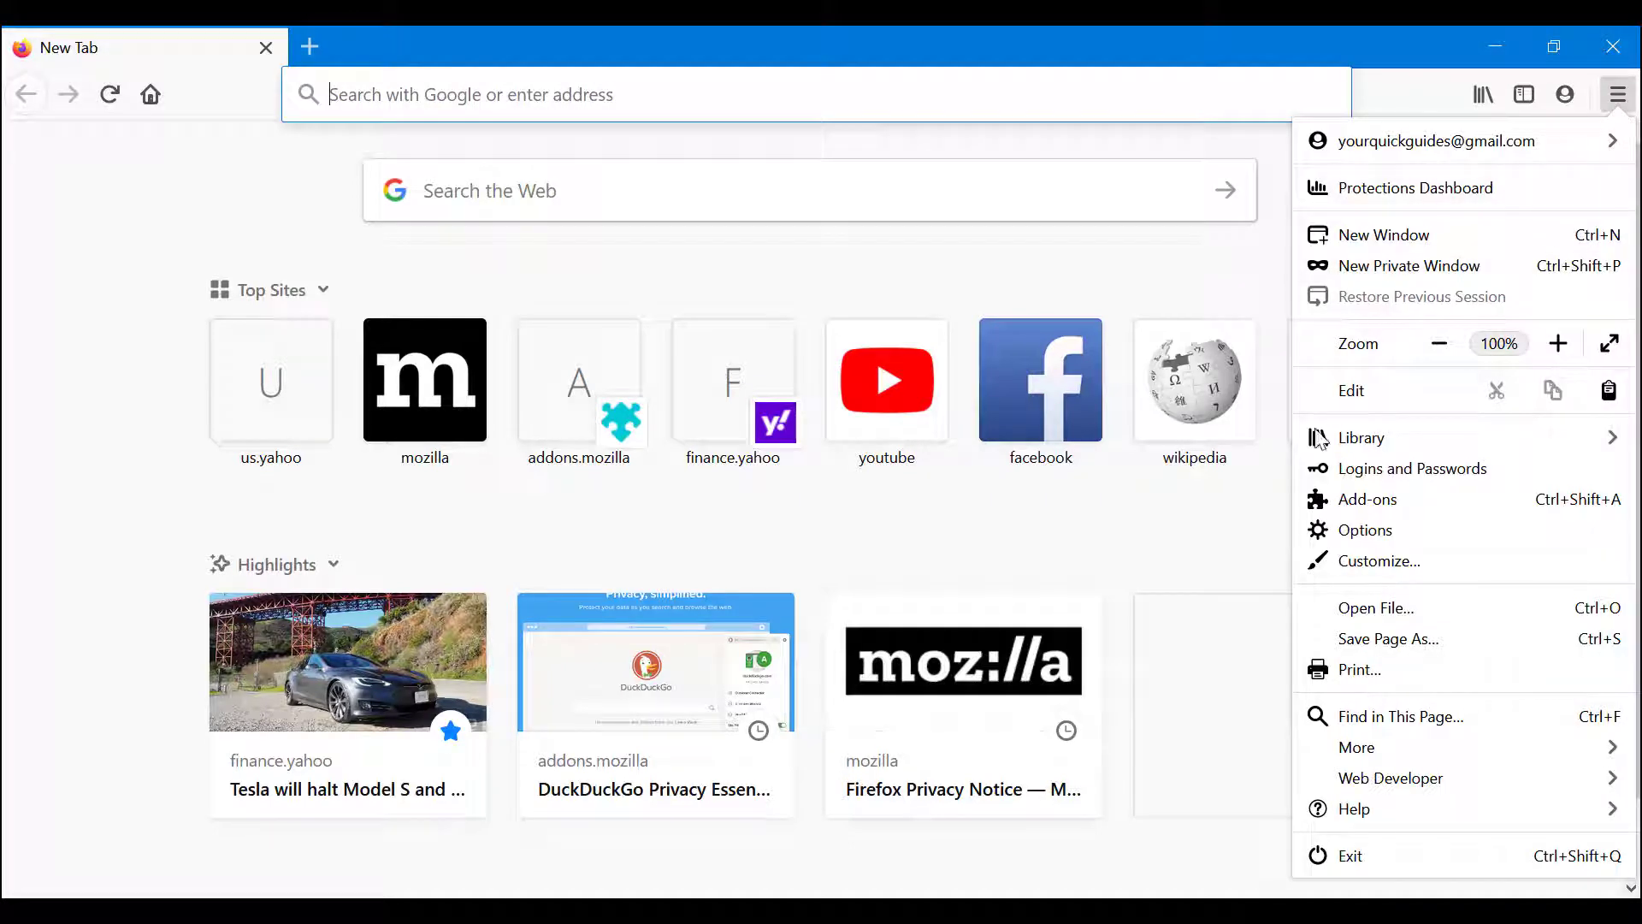
click(1239, 259)
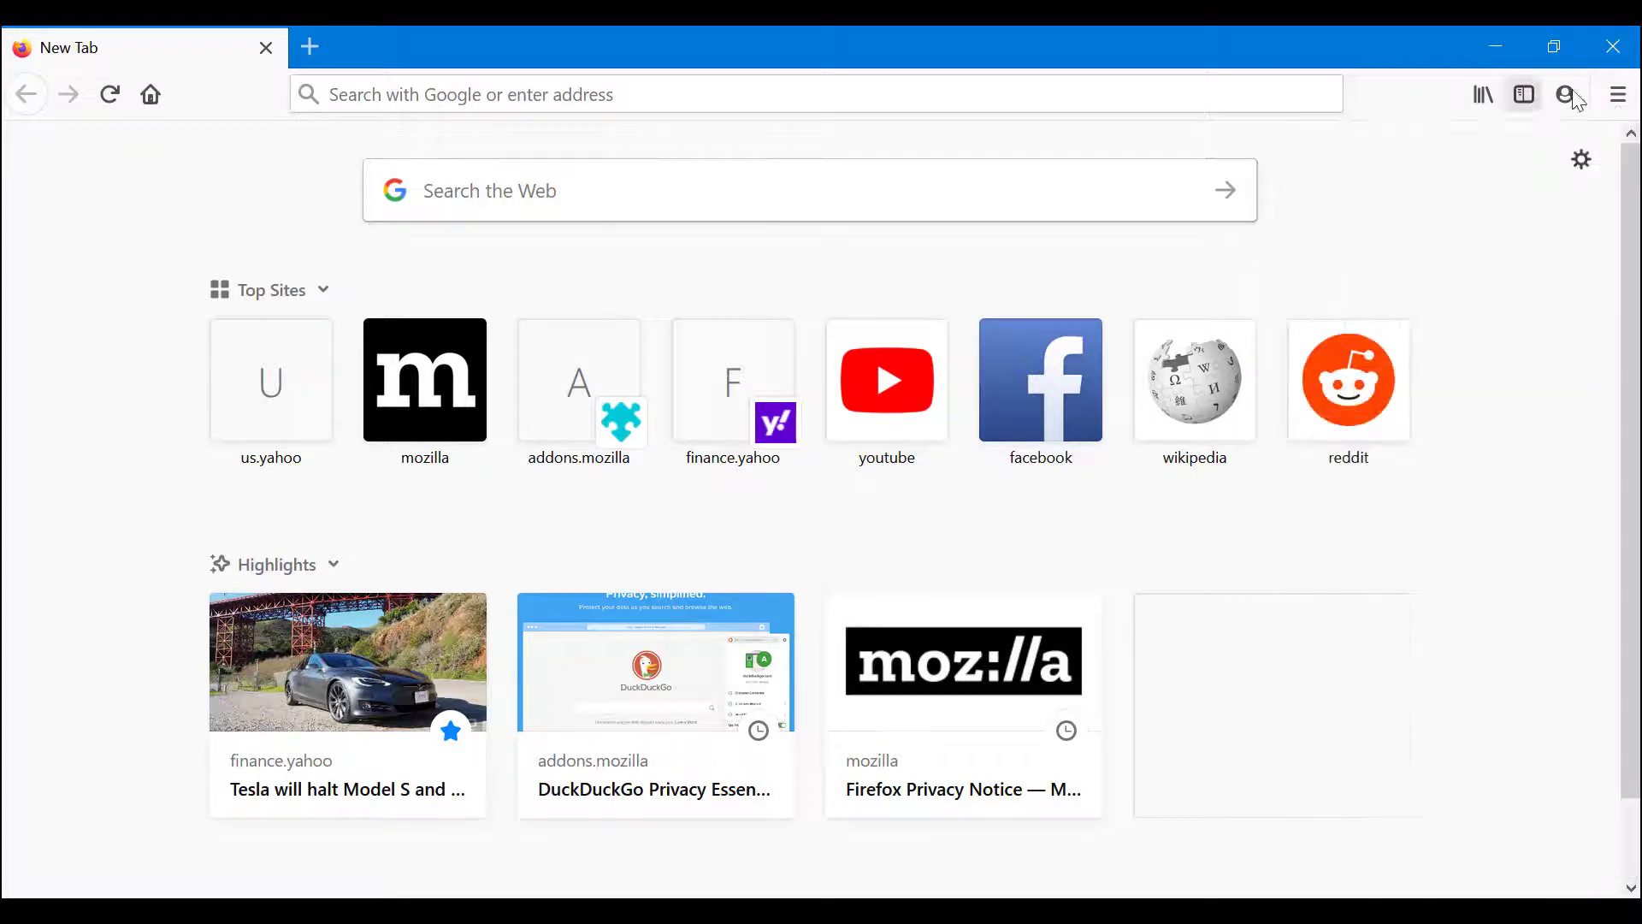
click(1619, 96)
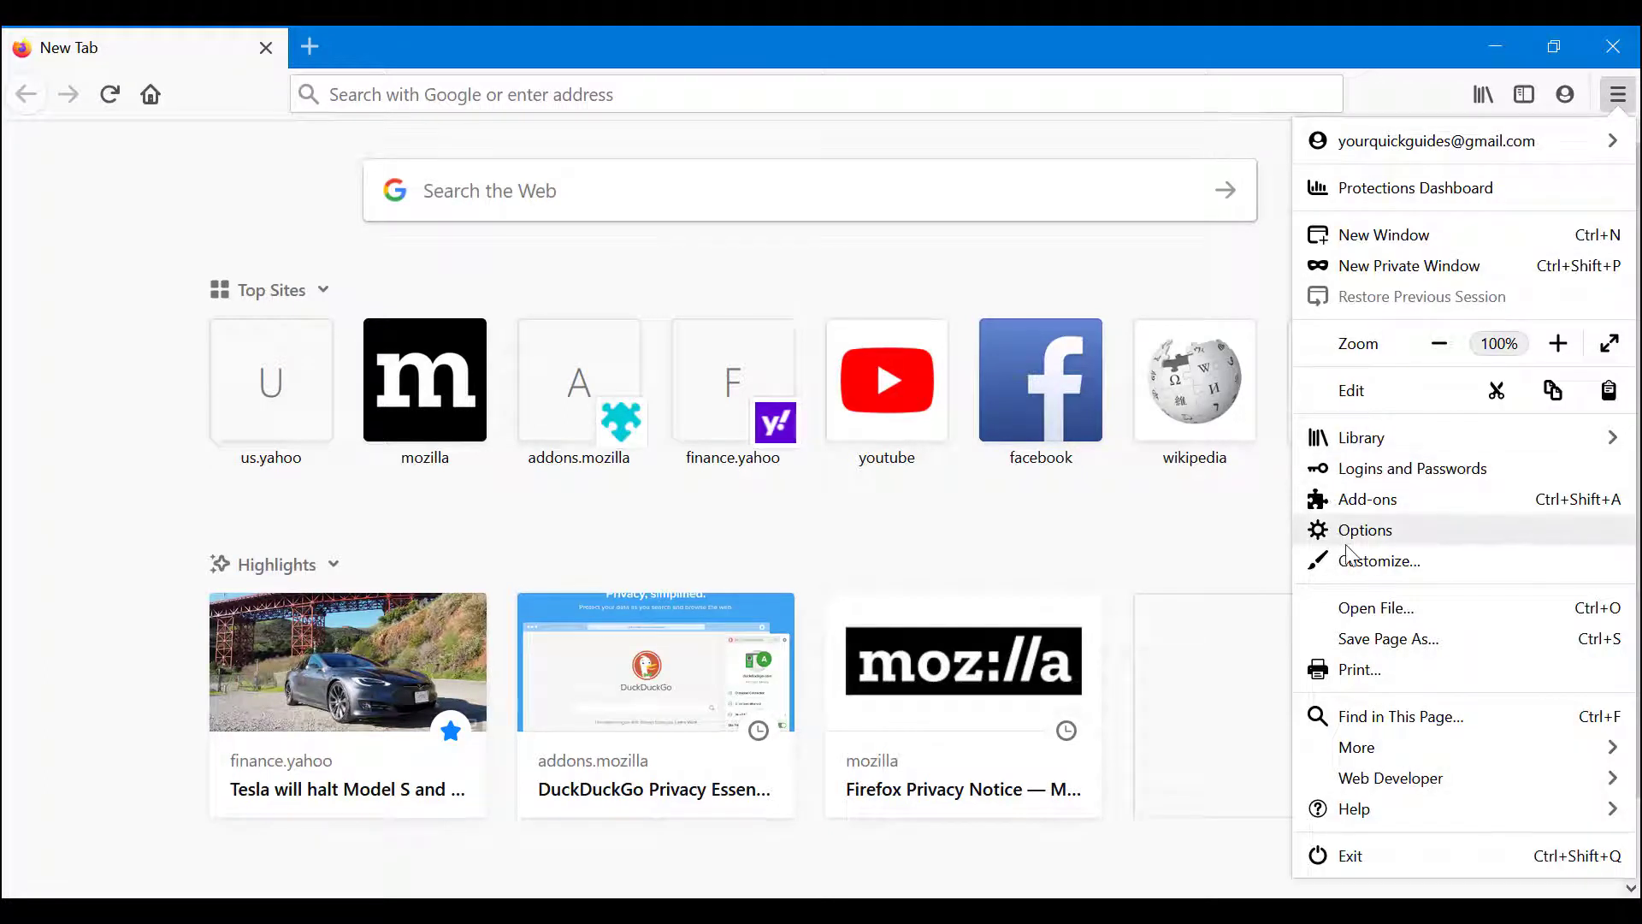
click(1361, 501)
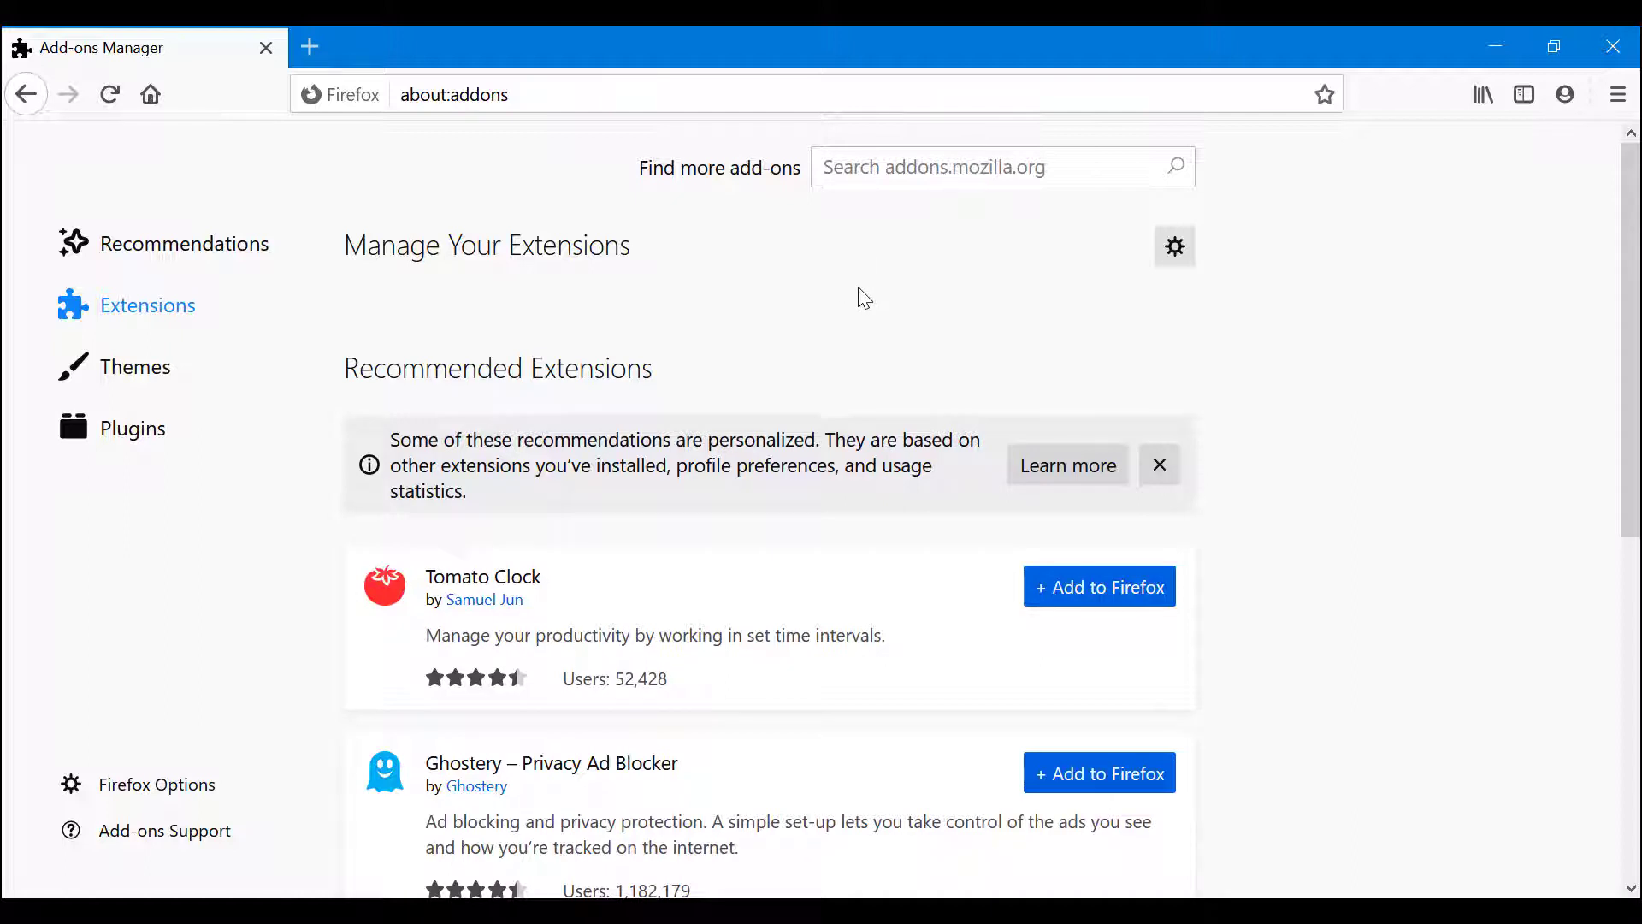
Scroll through the Recommended Extensions list to find Tomato Clock
scroll(872, 286, down, 2)
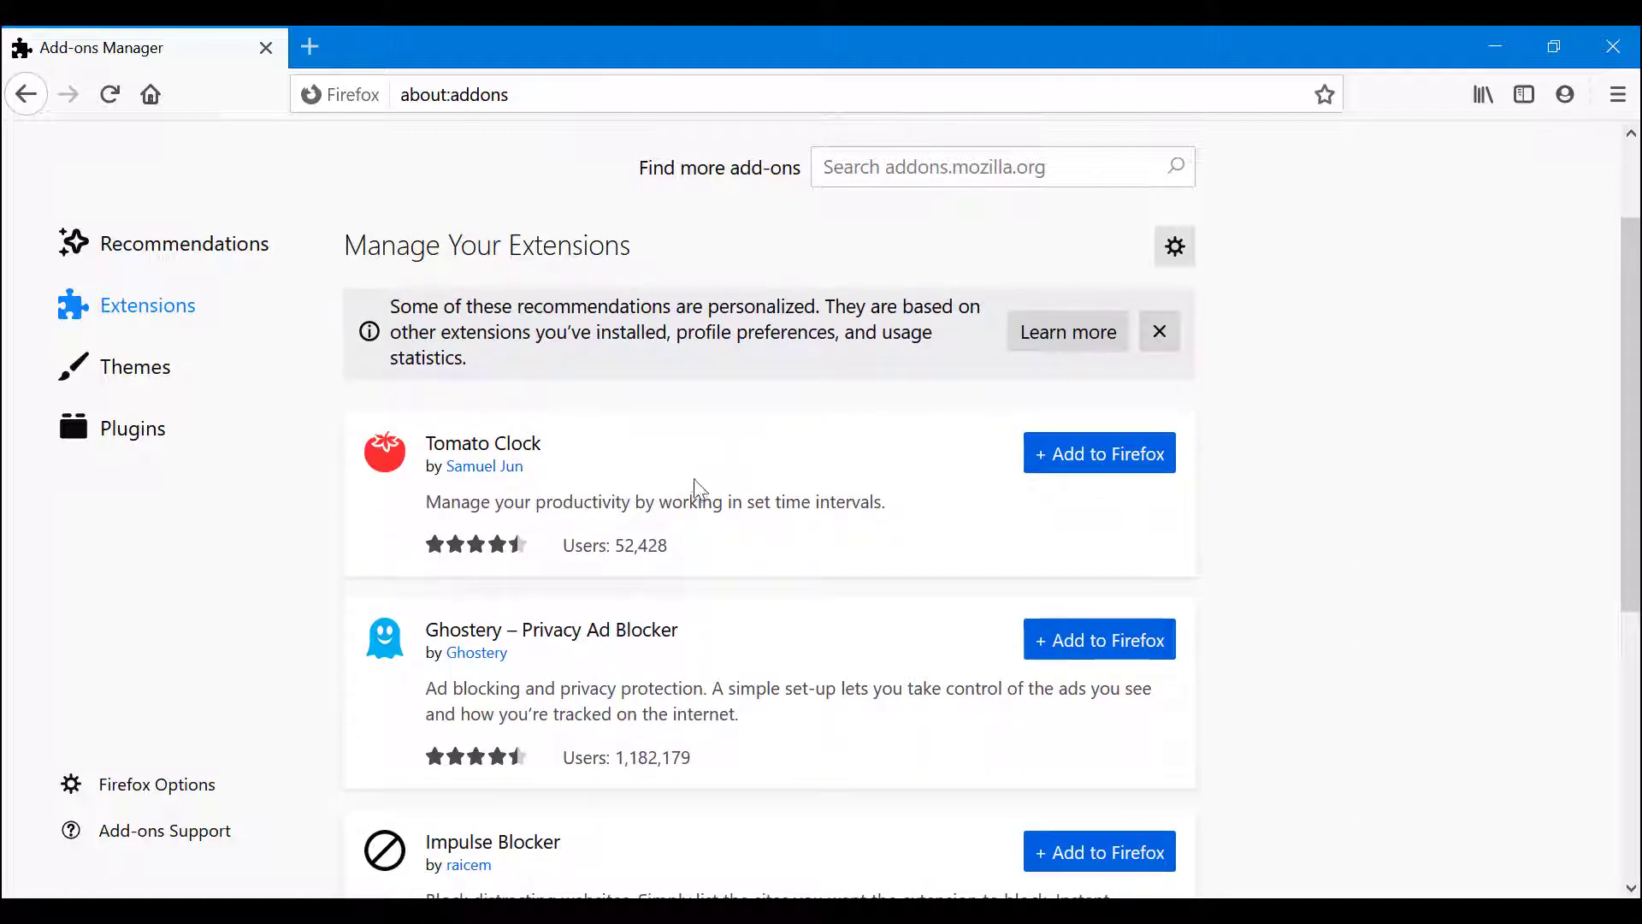
scroll(804, 411, down, 2)
scroll(812, 407, down, 4)
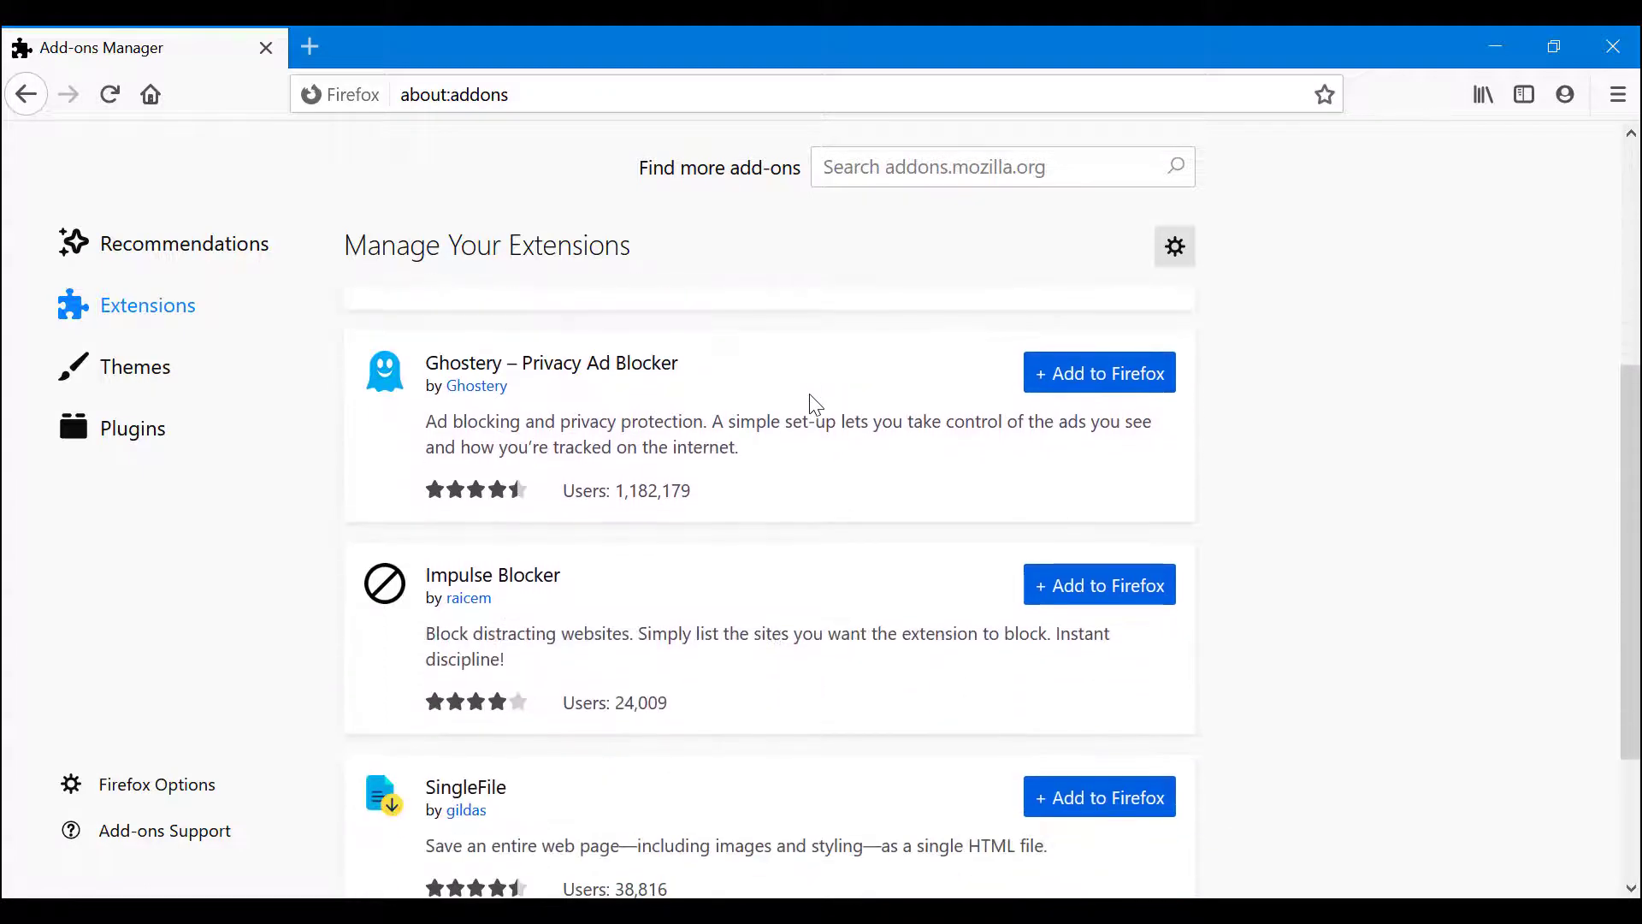
scroll(810, 407, up, 6)
scroll(812, 422, up, 1)
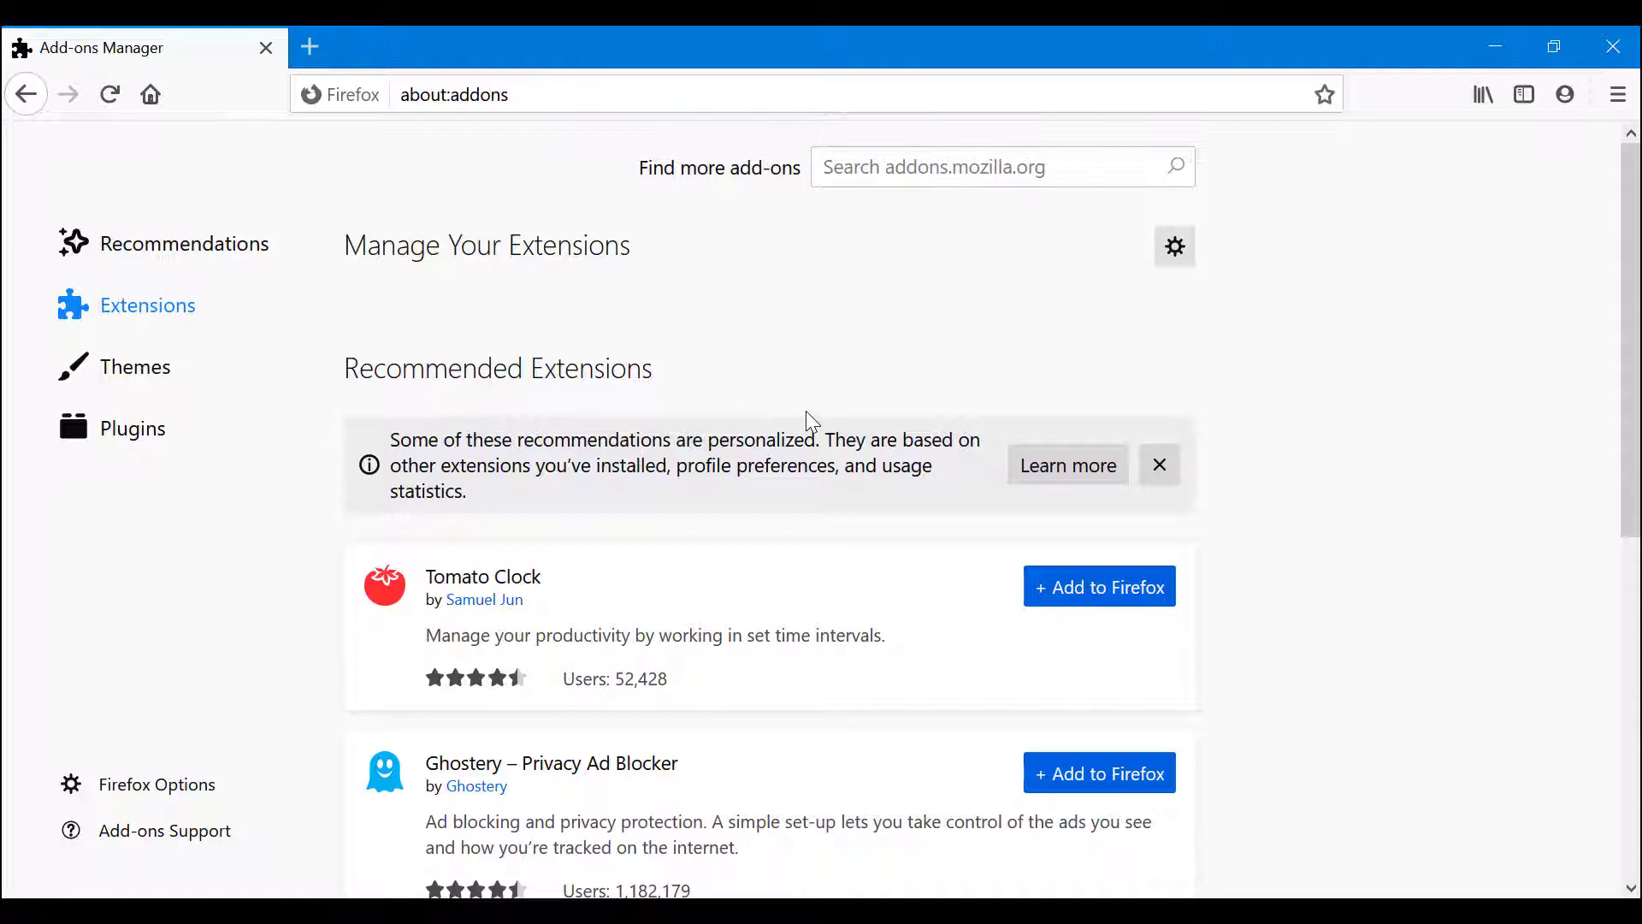
scroll(808, 423, down, 2)
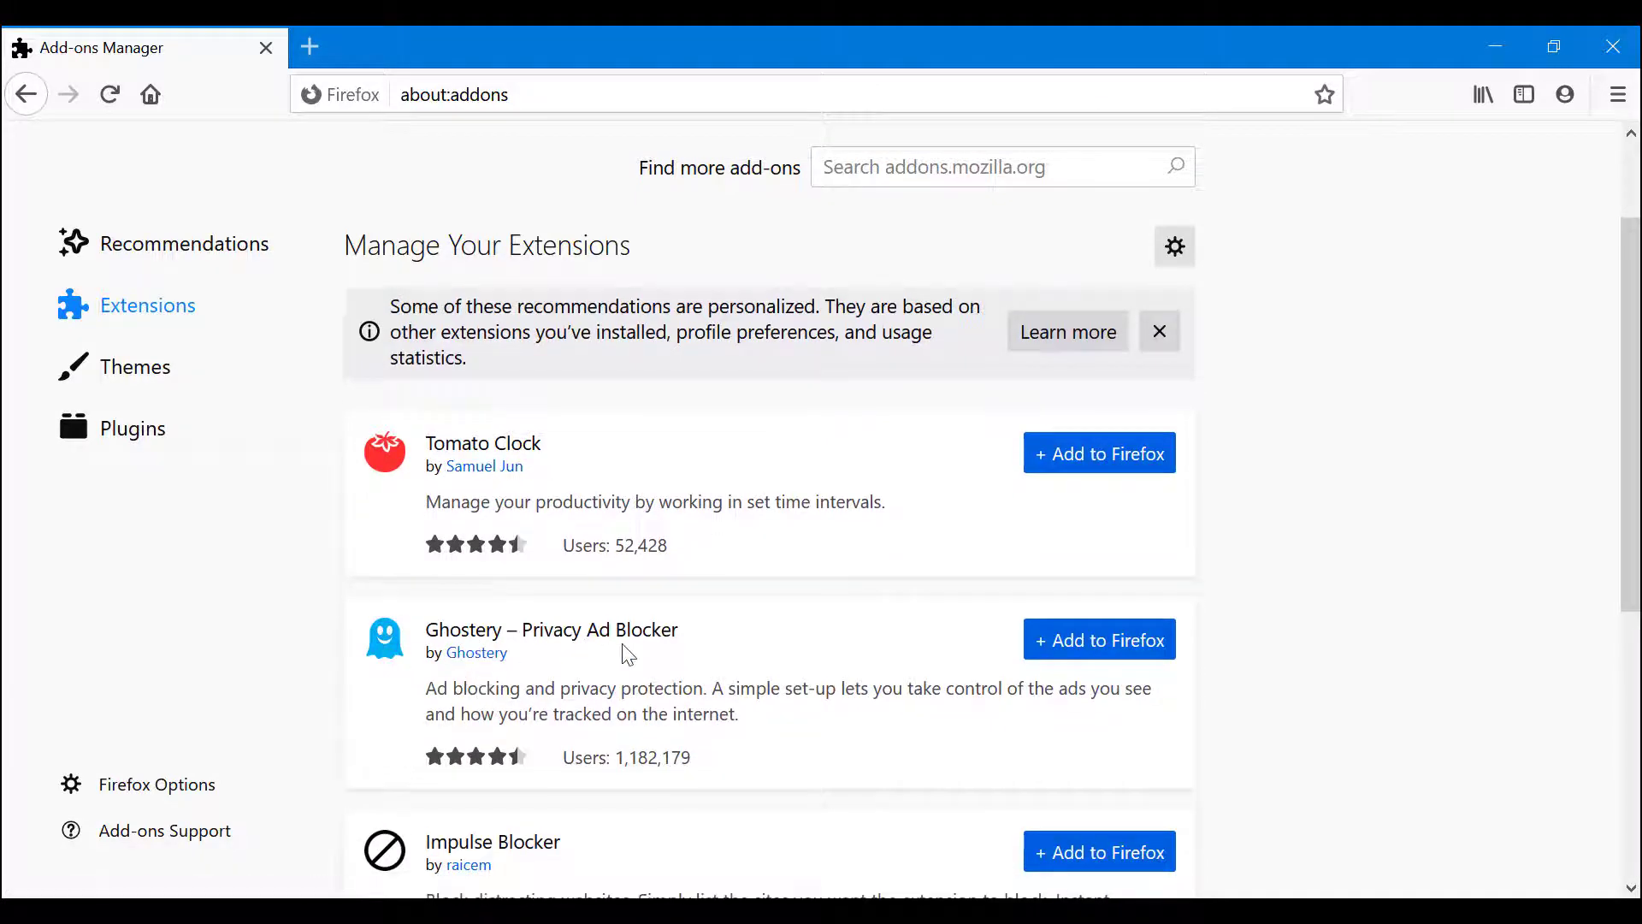
scroll(710, 643, down, 1)
scroll(735, 641, down, 3)
scroll(561, 708, down, 2)
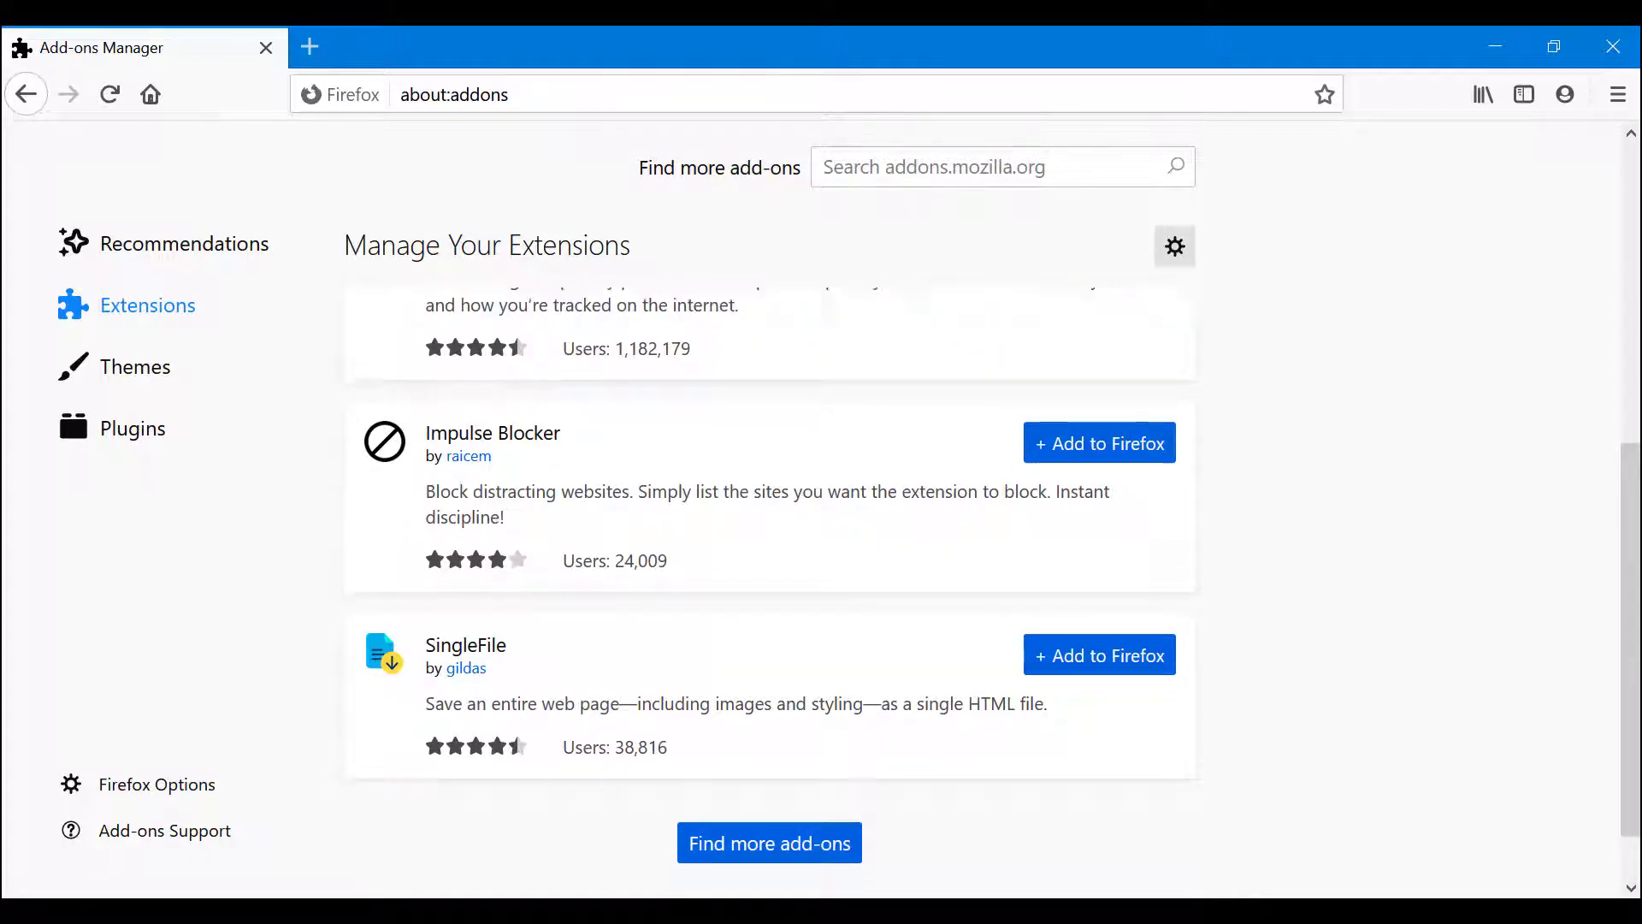
scroll(819, 803, down, 1)
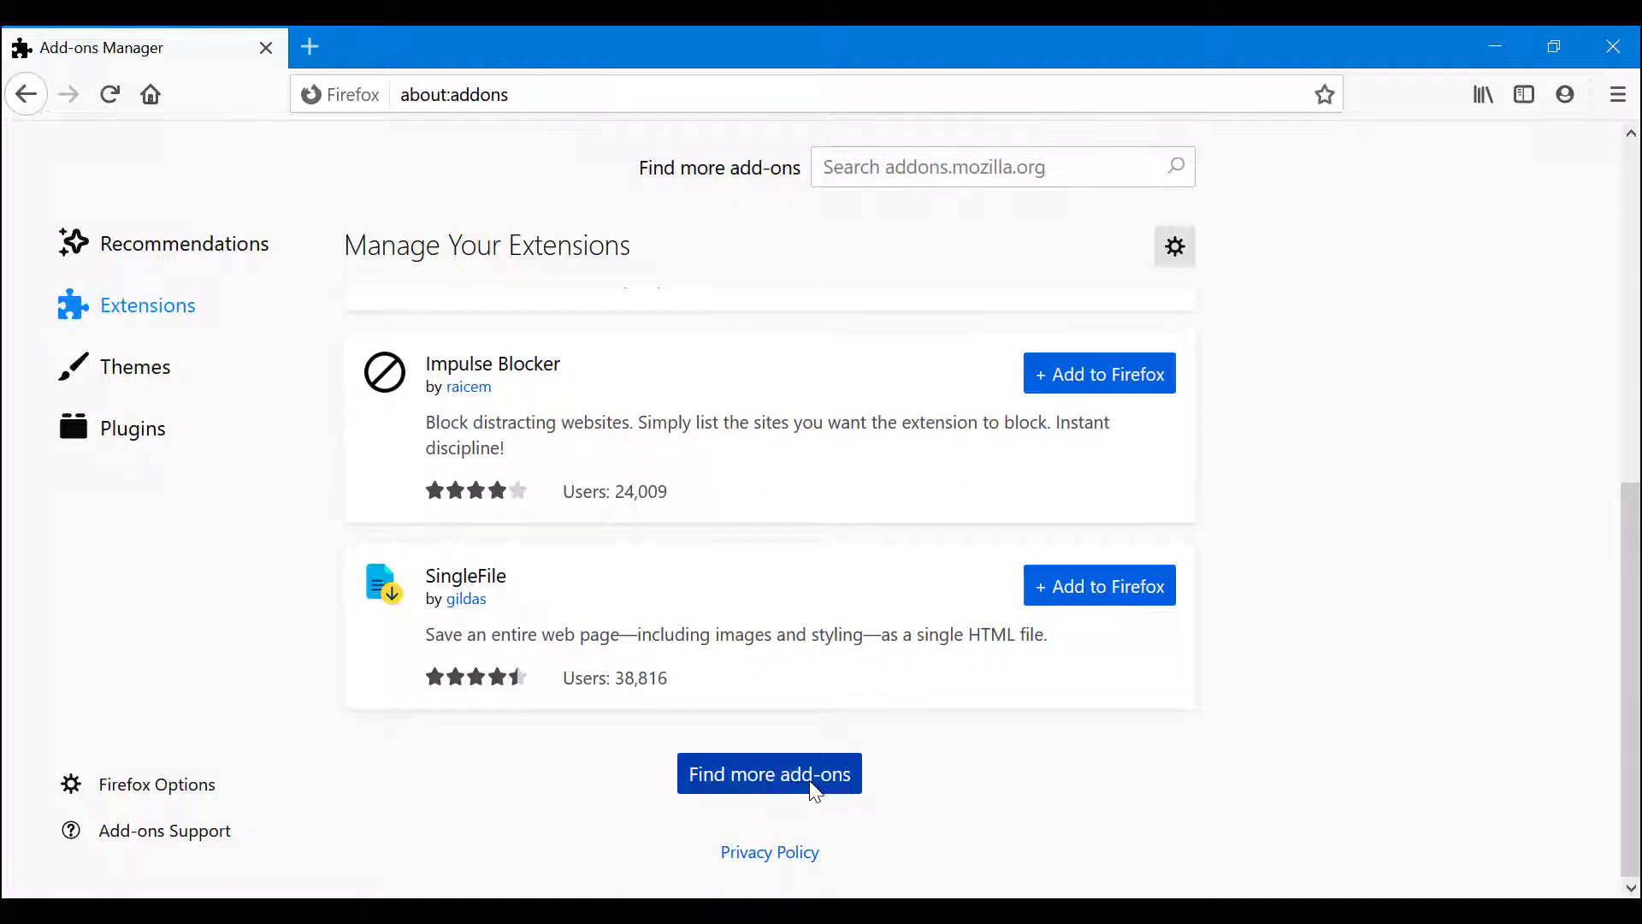
scroll(813, 789, up, 5)
scroll(1074, 494, up, 2)
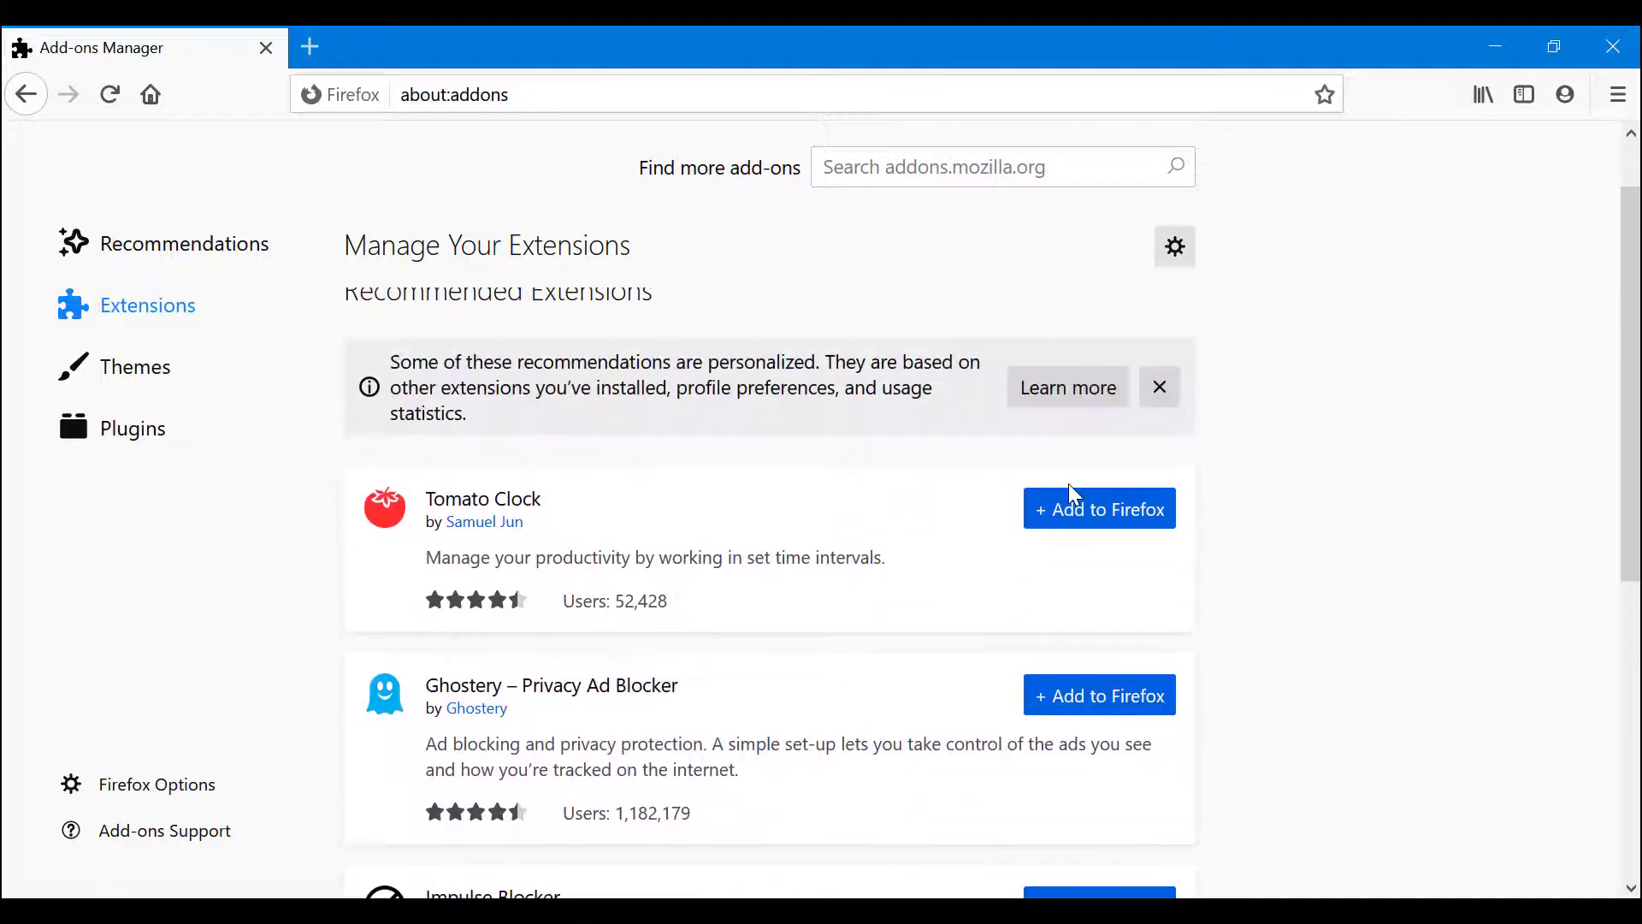
Add Tomato Clock with notification permission, toggle it off and on, and show its 00:00 timer
click(1111, 505)
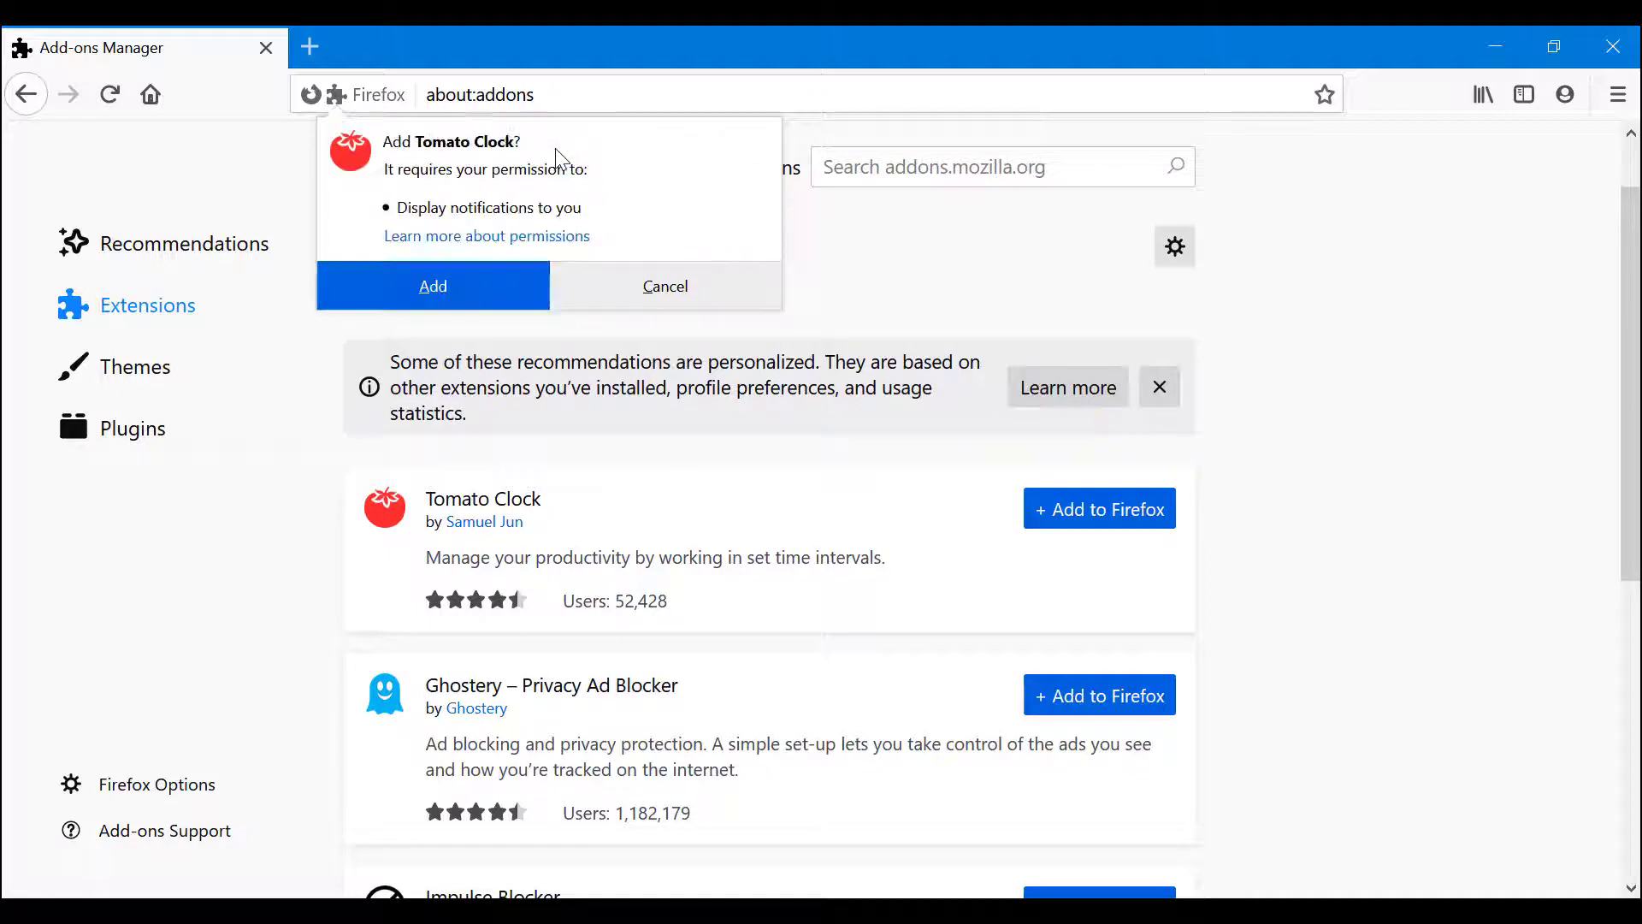
click(433, 286)
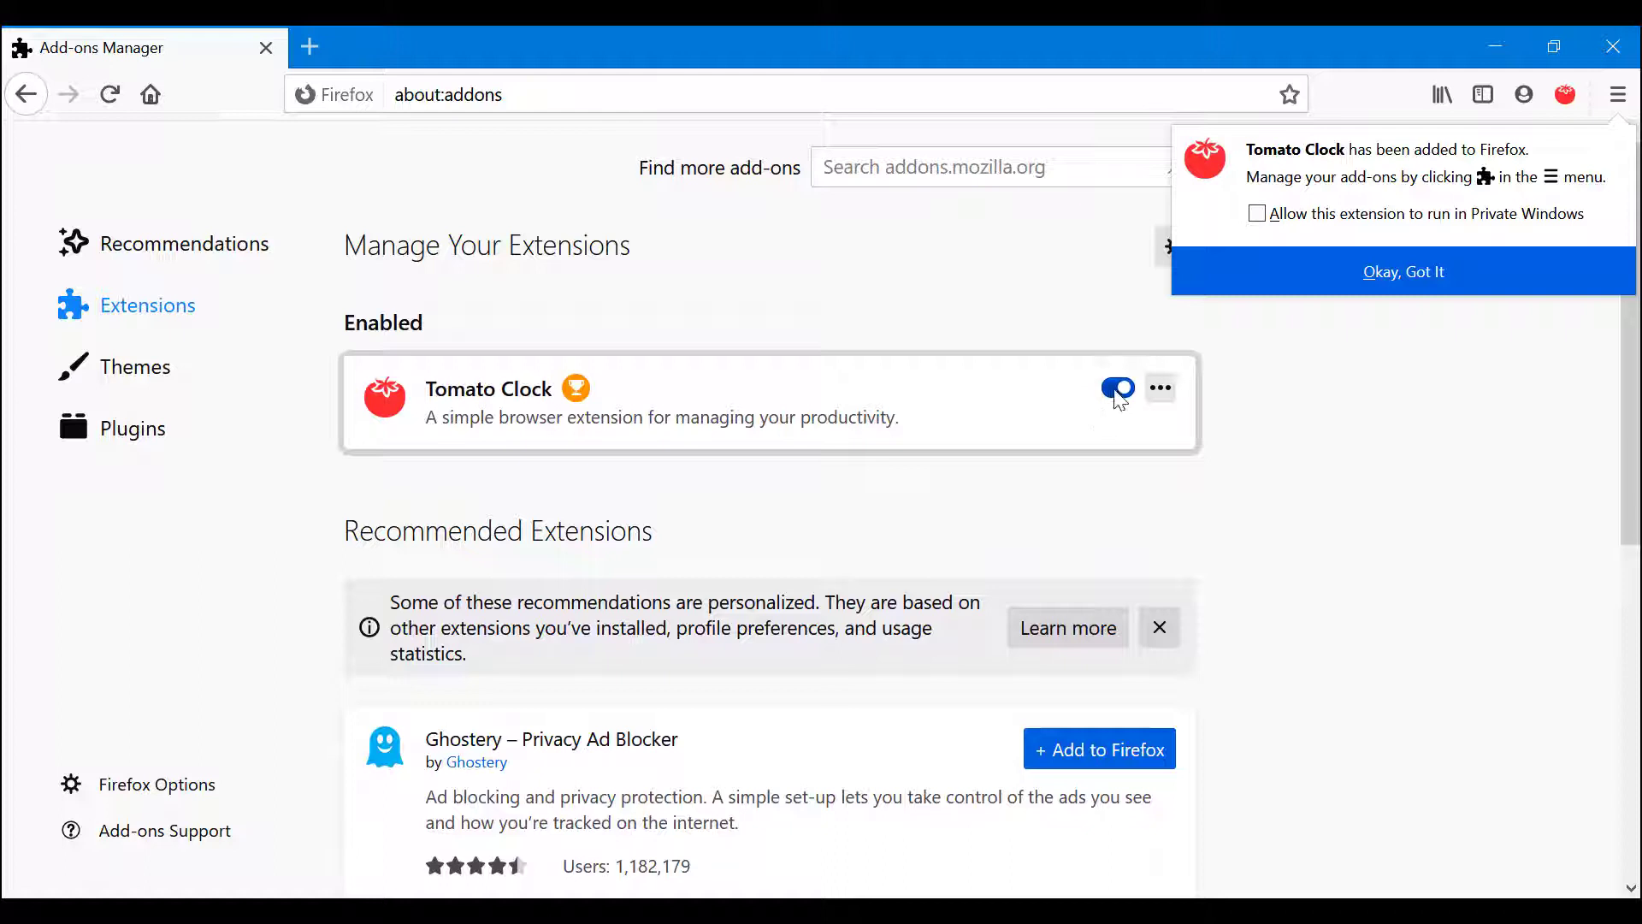
click(1118, 390)
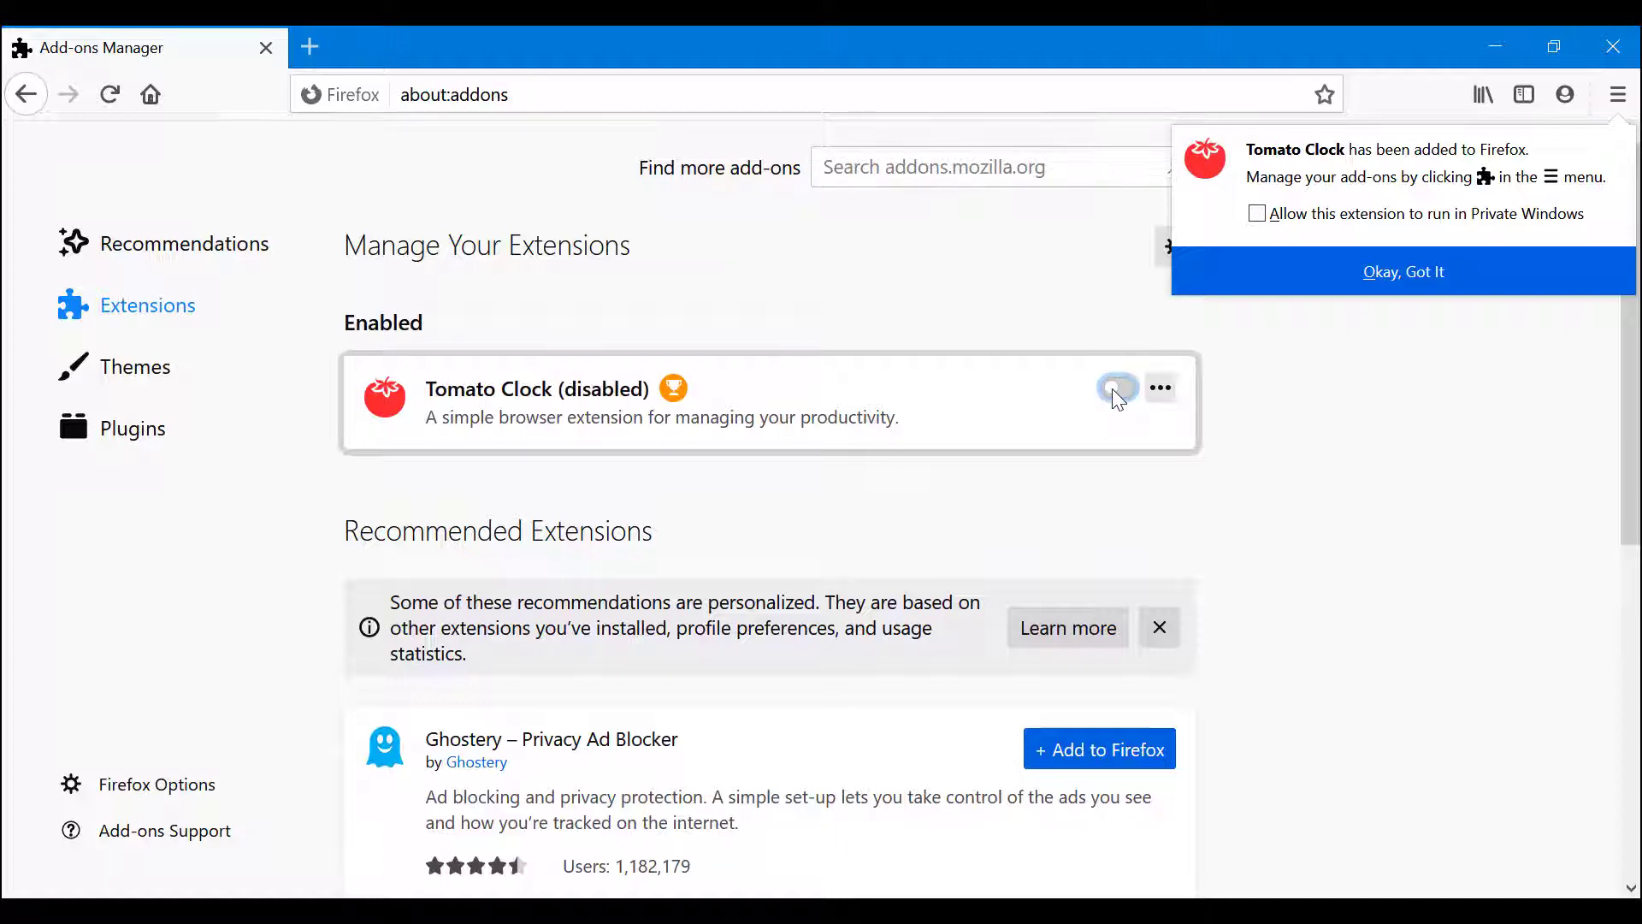
click(1115, 392)
click(1116, 391)
click(1112, 389)
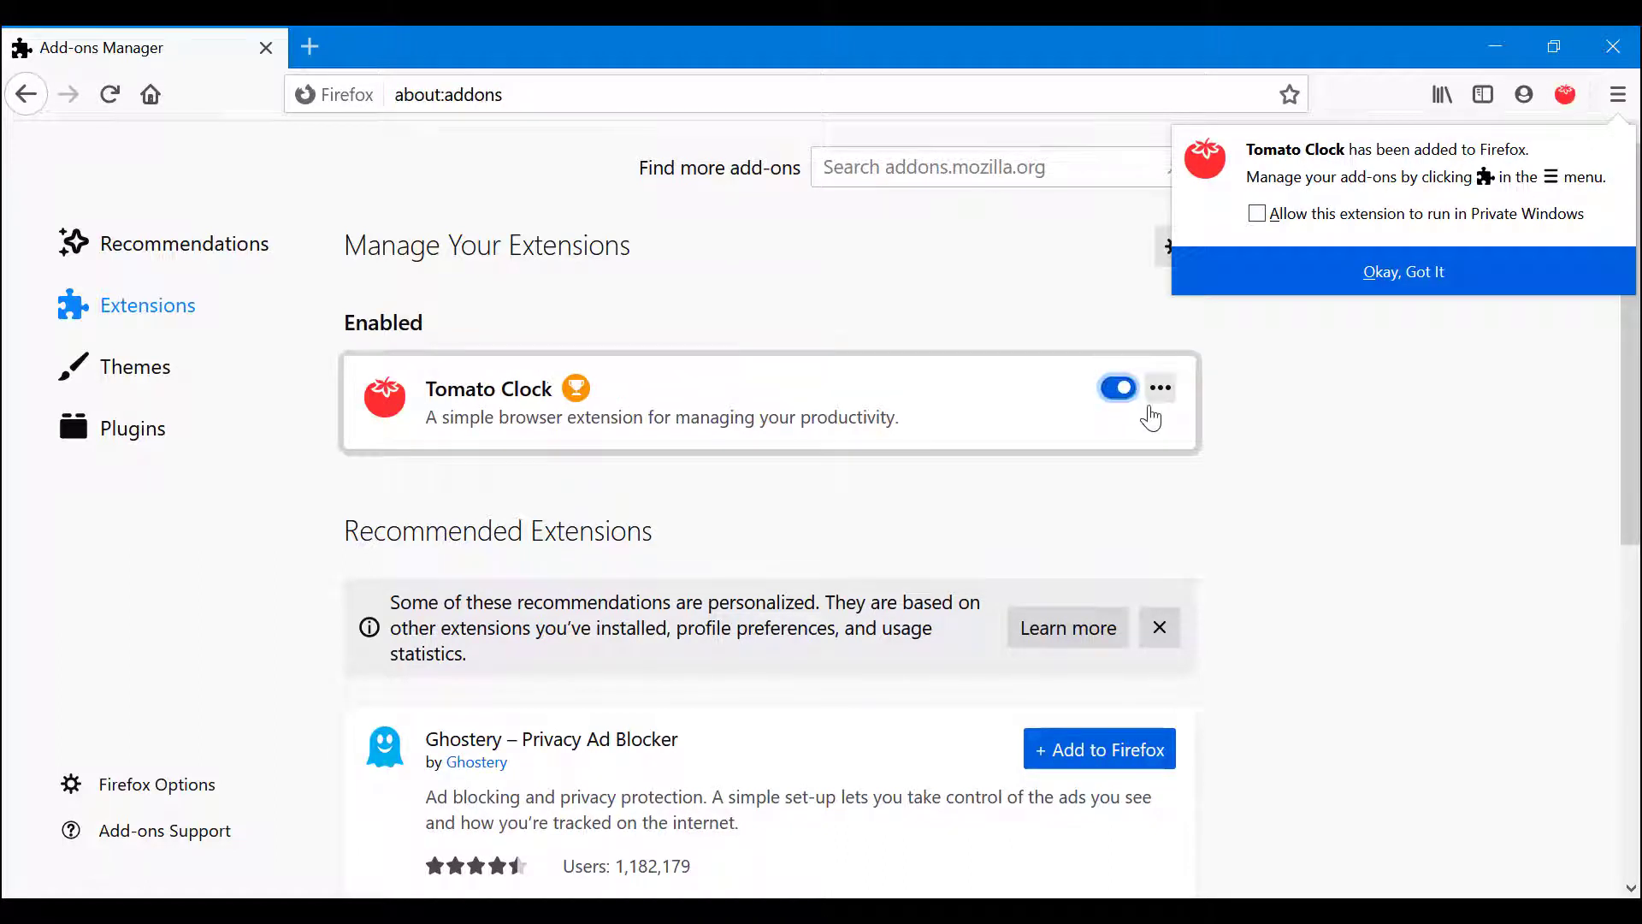
click(1539, 287)
click(1563, 94)
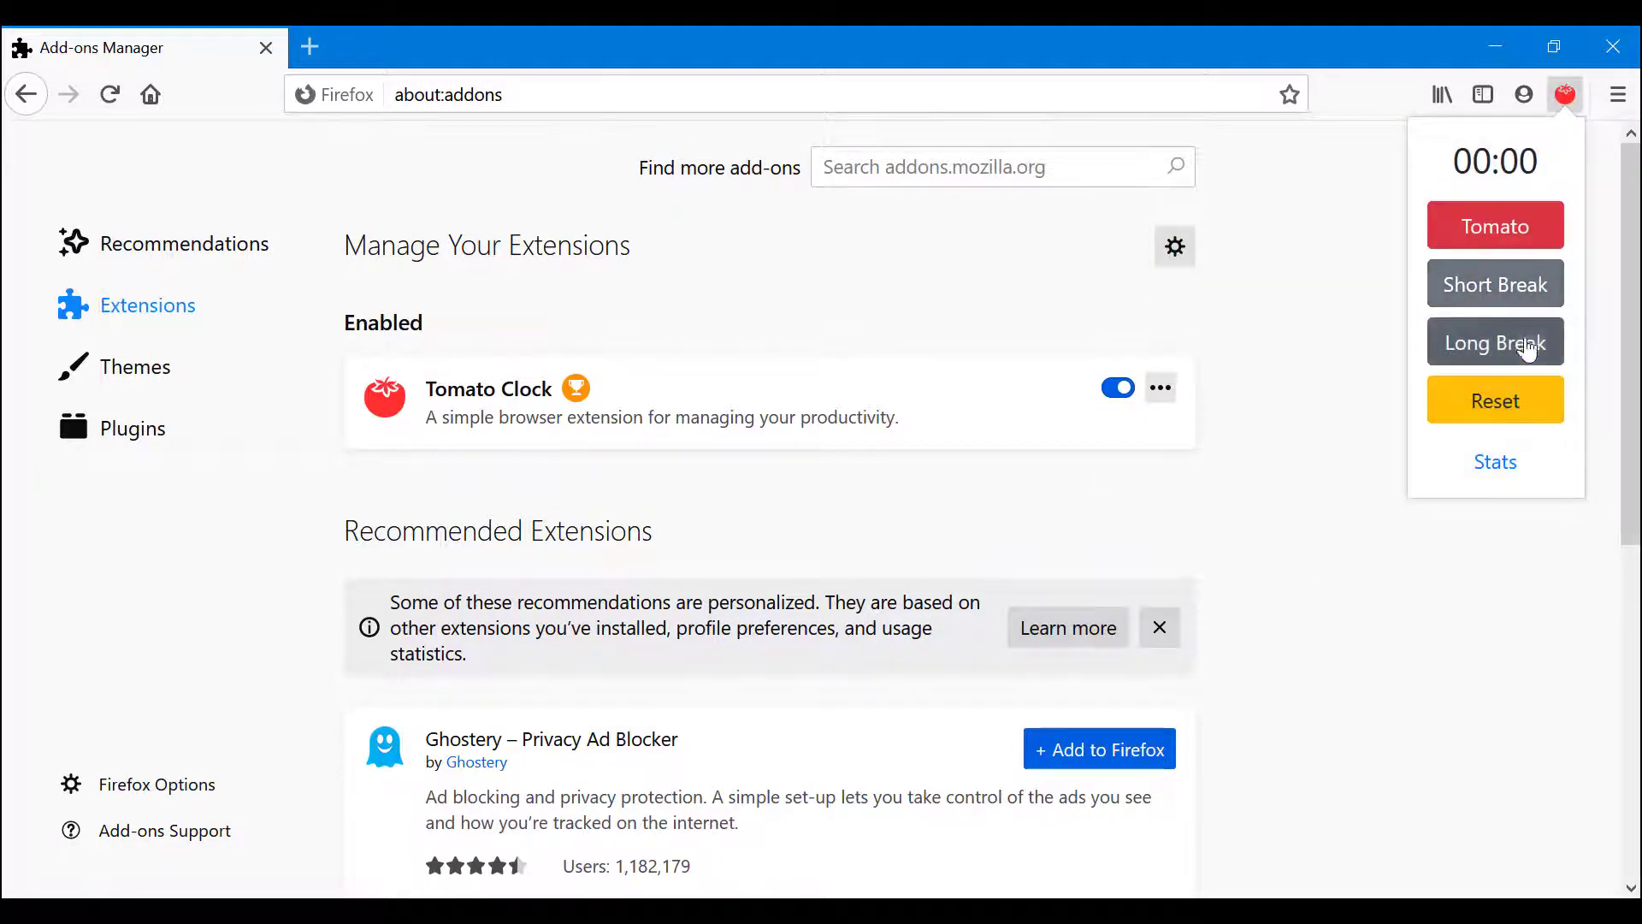
Close the timer panel and look over Tomato Clock's Options page
click(1206, 407)
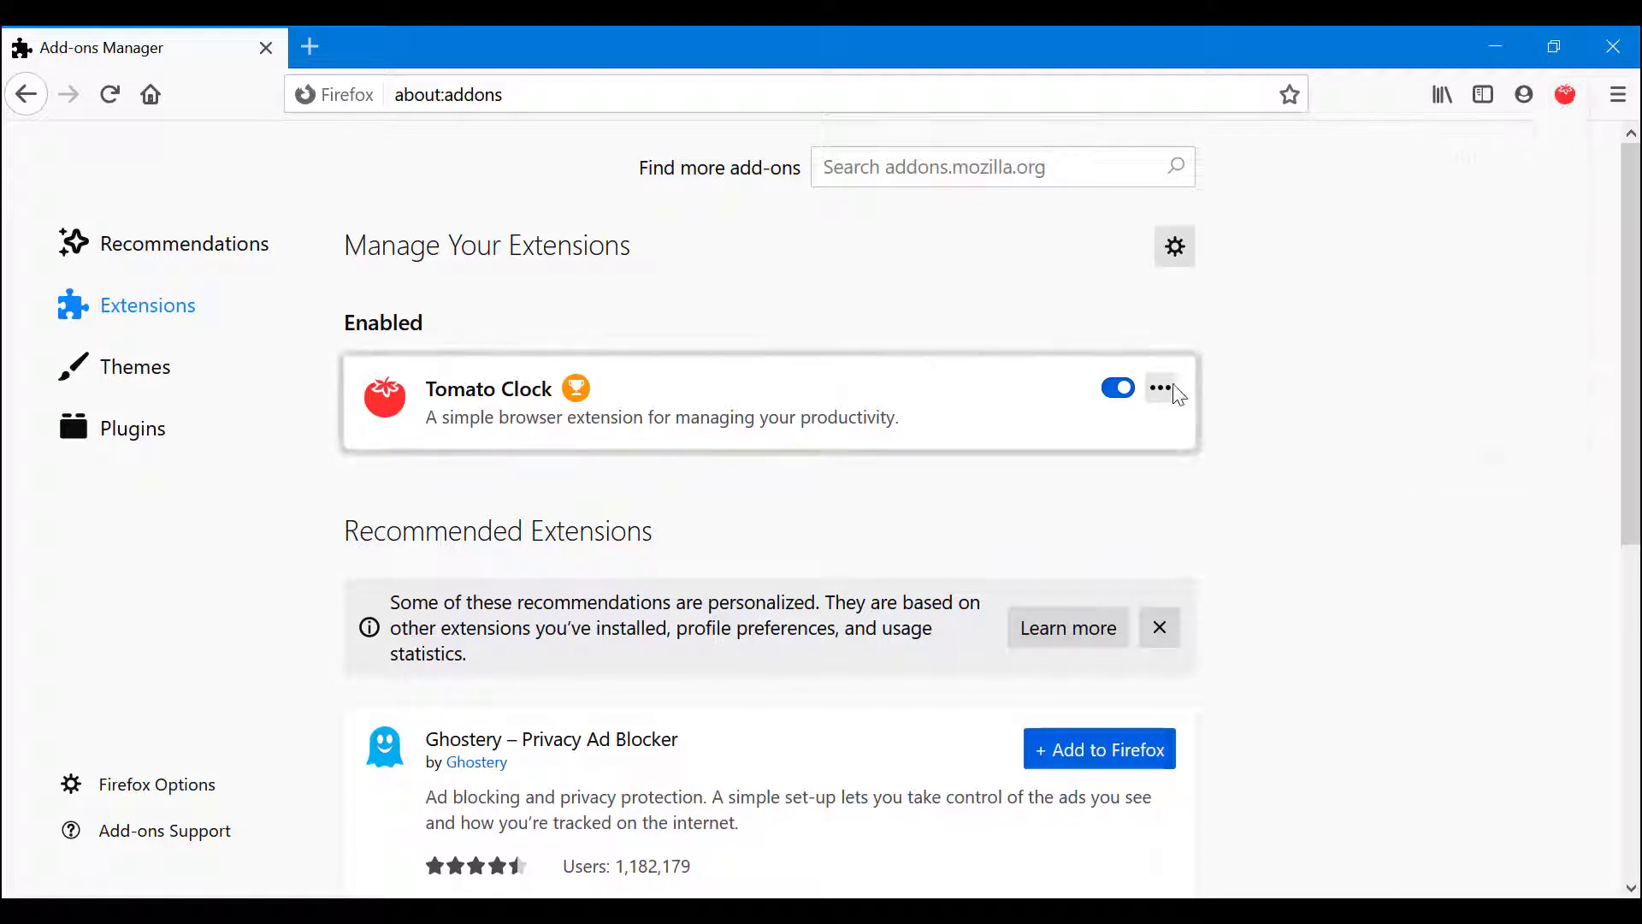
click(1161, 387)
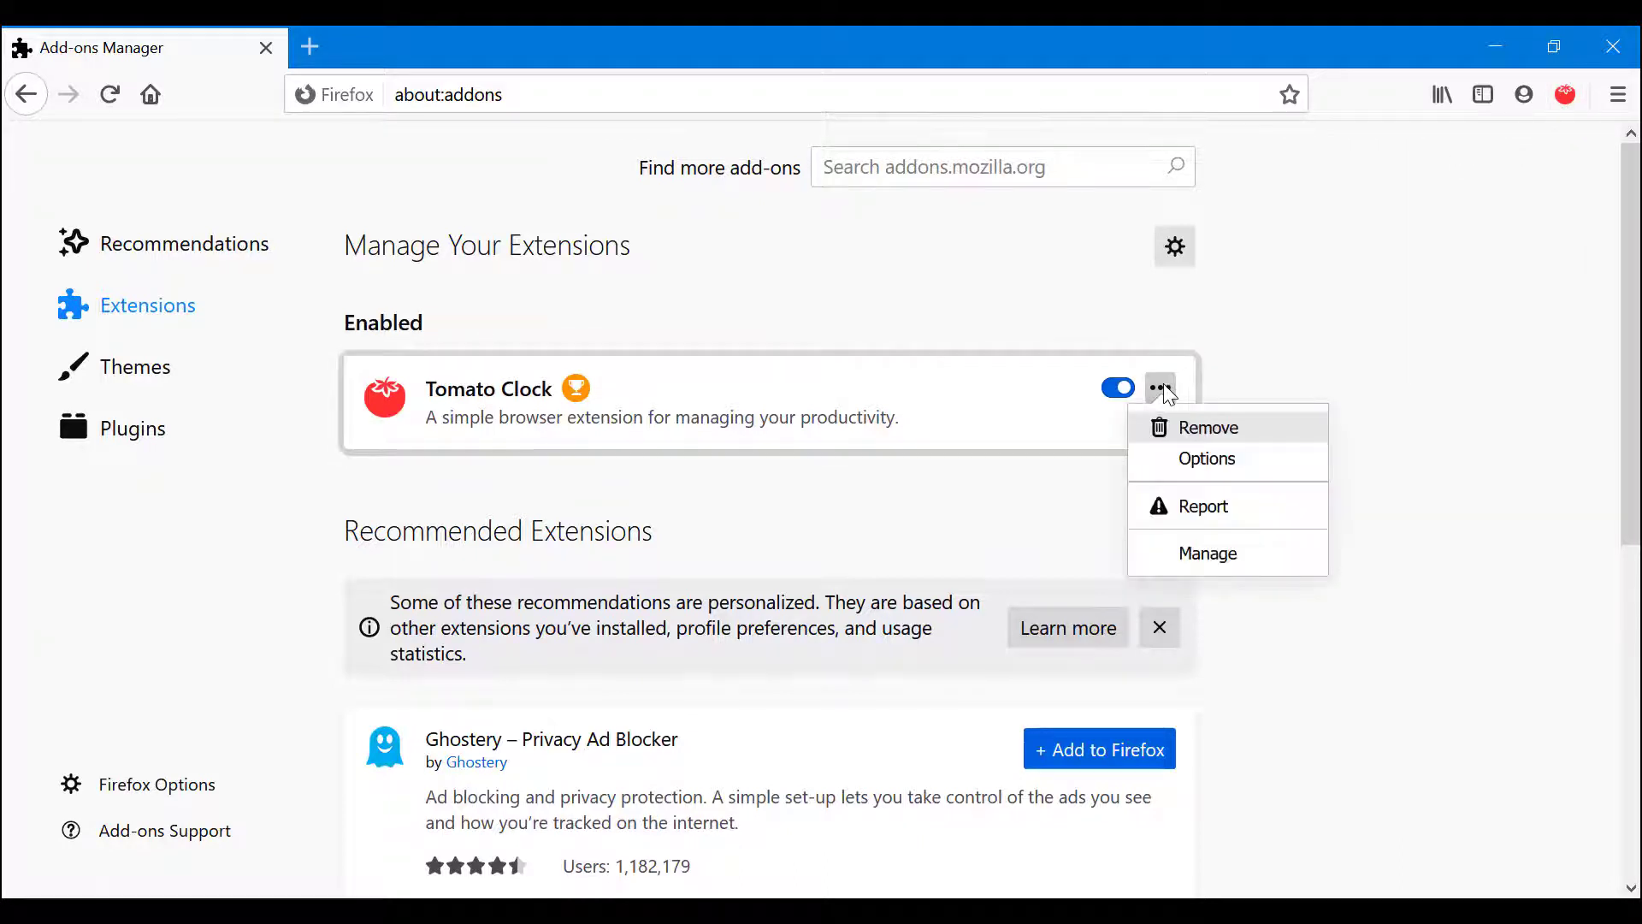
click(1208, 462)
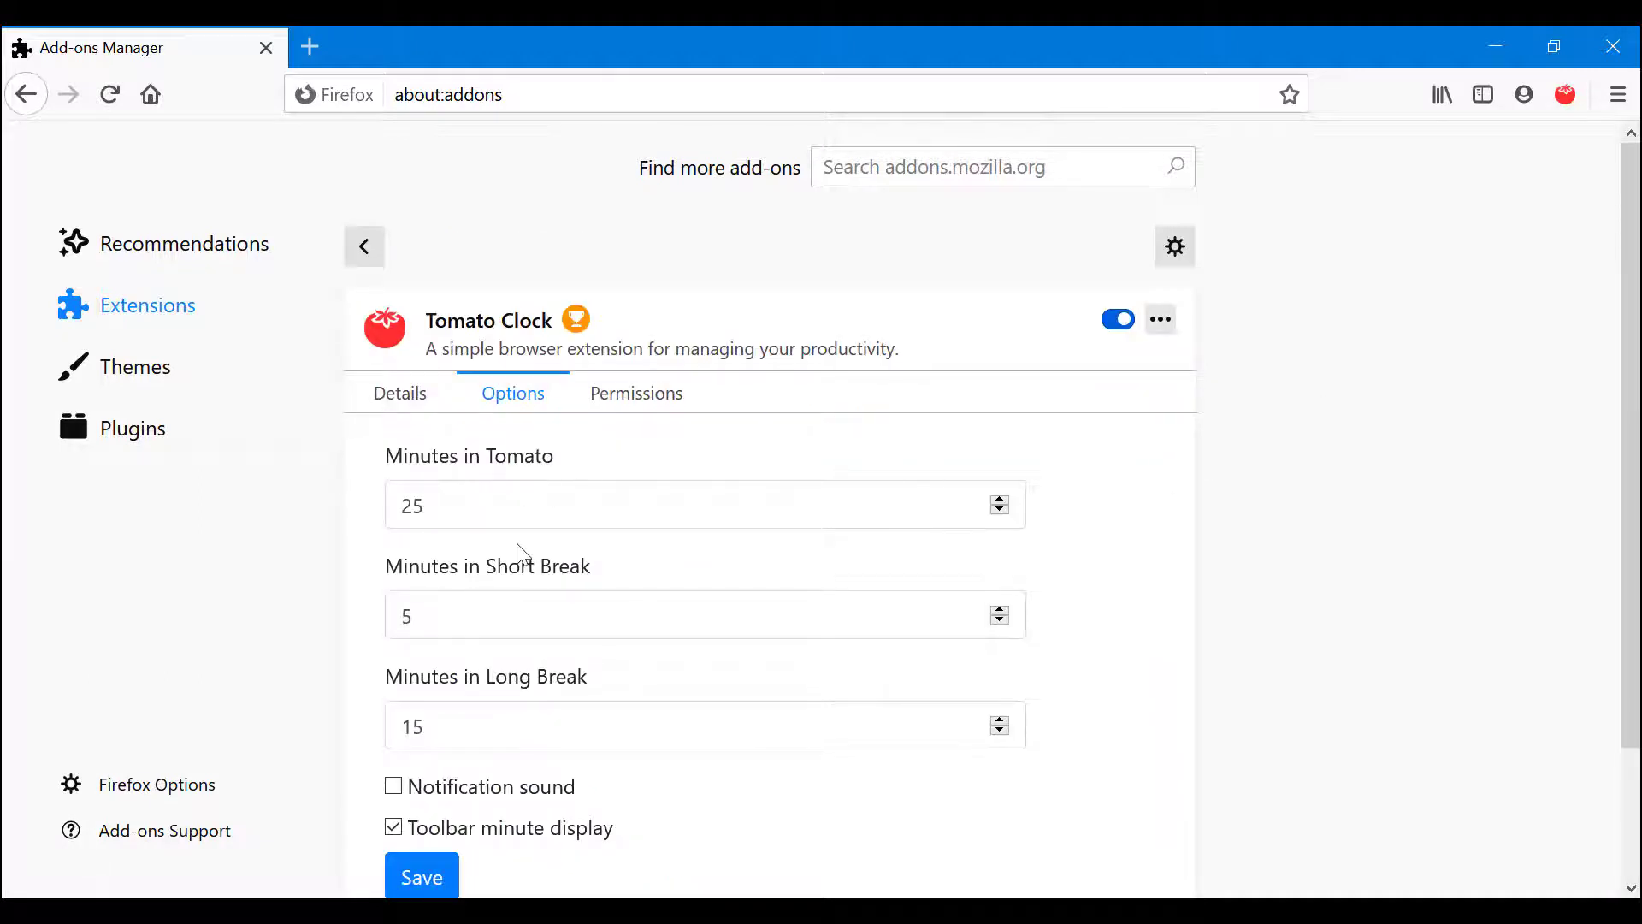
scroll(521, 554, down, 2)
scroll(432, 727, up, 2)
click(365, 255)
Check Tomato Clock's 25/5/15-minute timer settings and notification permission, then return to extensions
click(1160, 388)
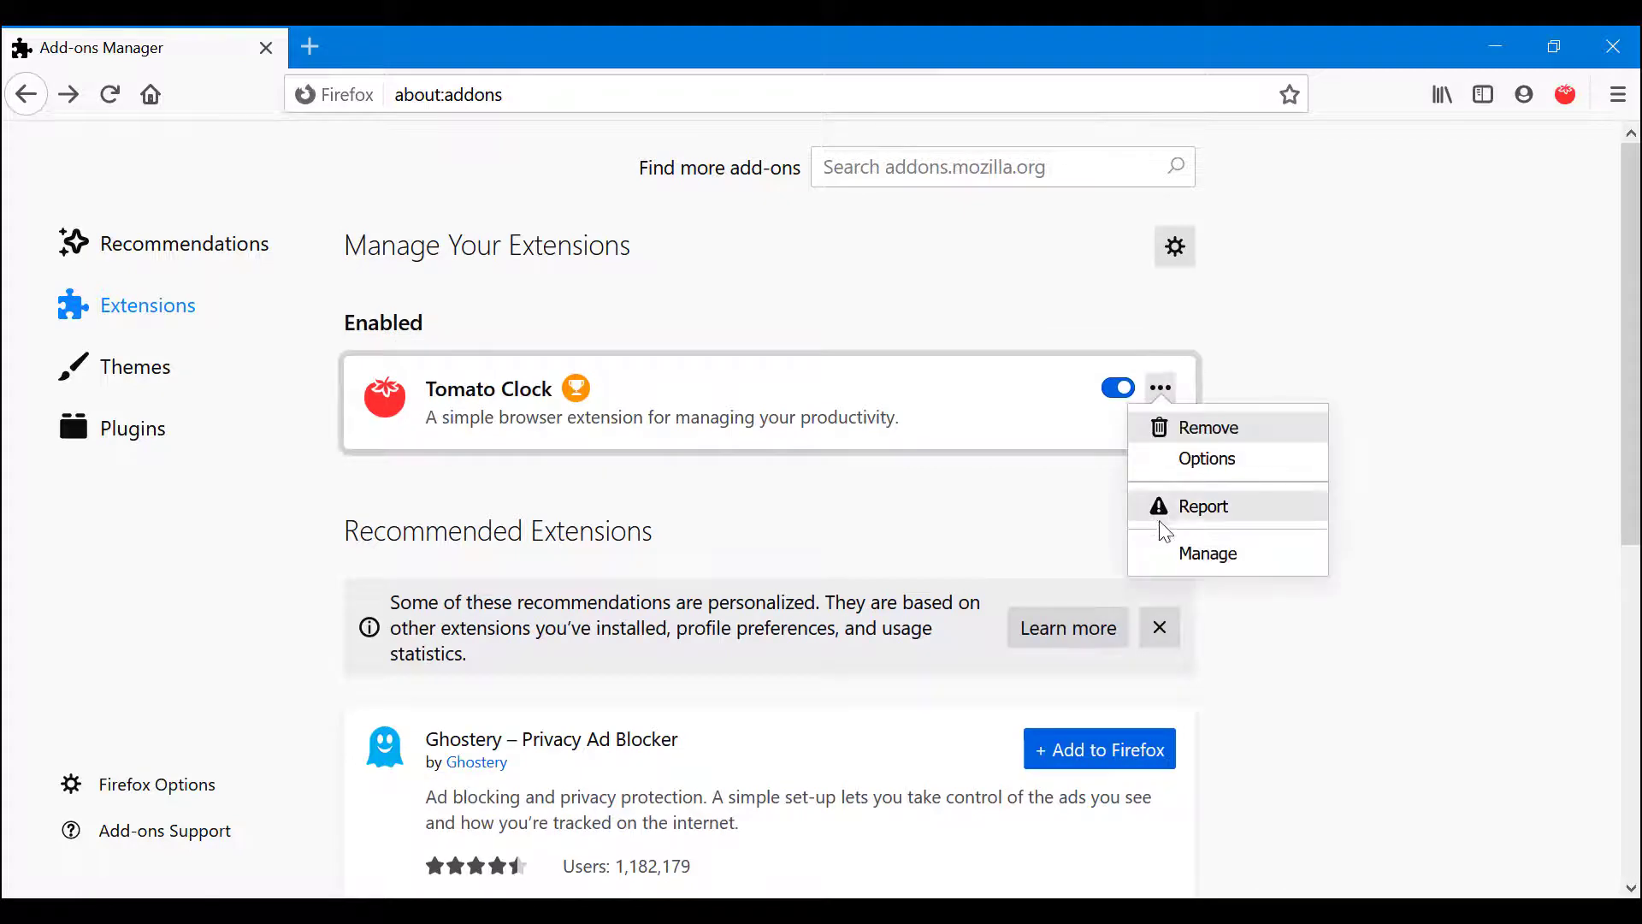
click(1176, 556)
scroll(684, 443, down, 5)
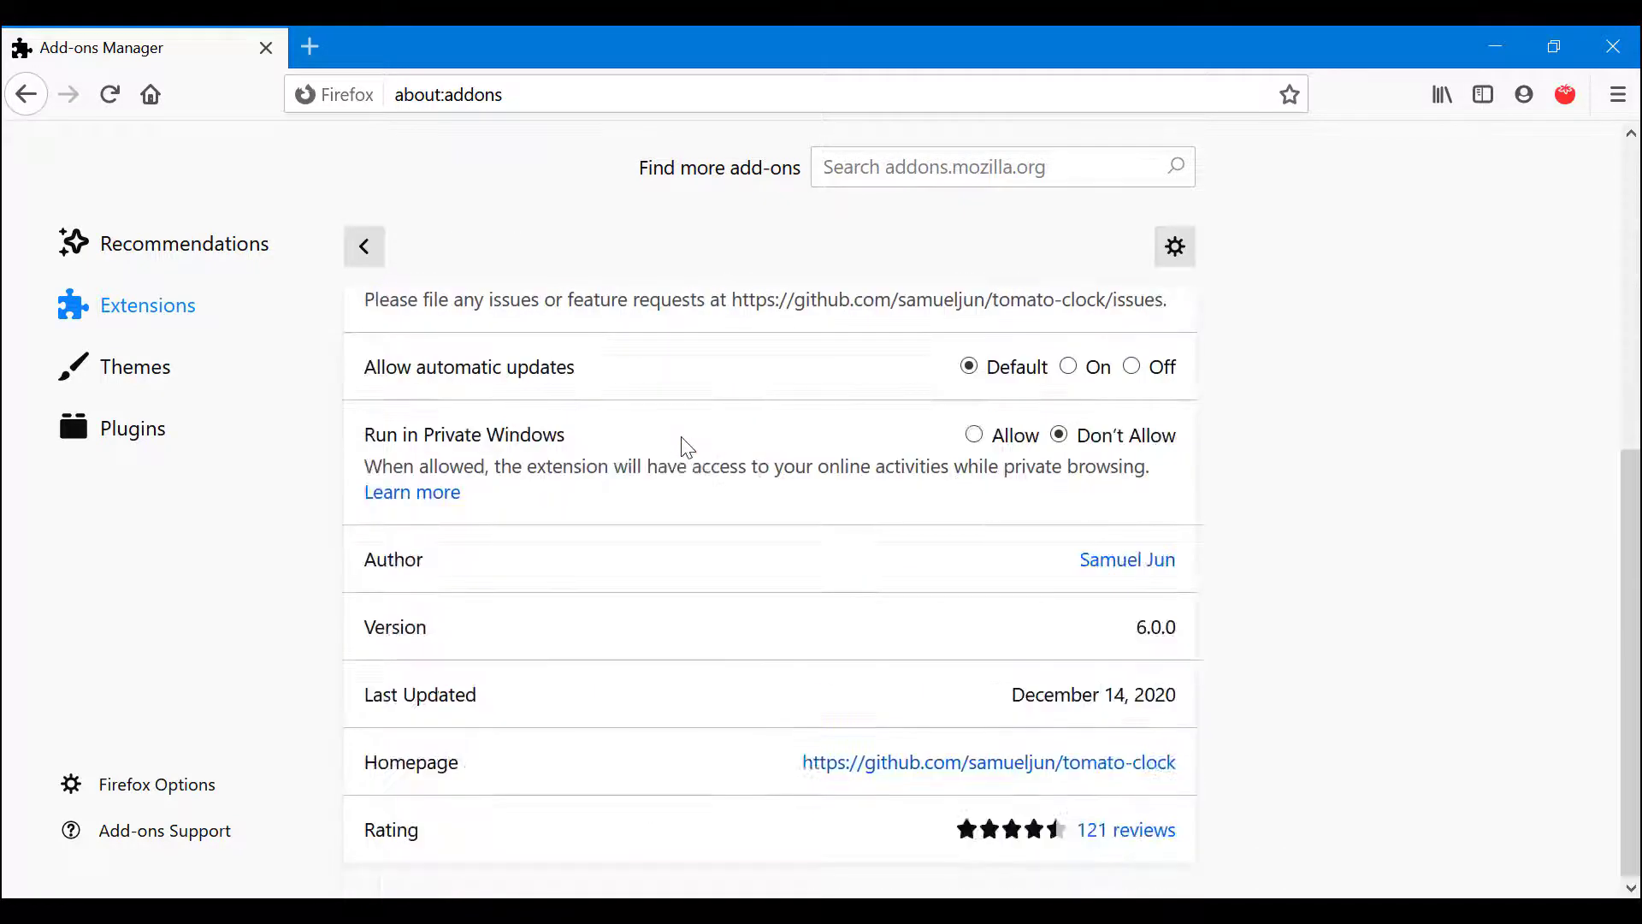
scroll(683, 442, up, 4)
scroll(682, 443, down, 3)
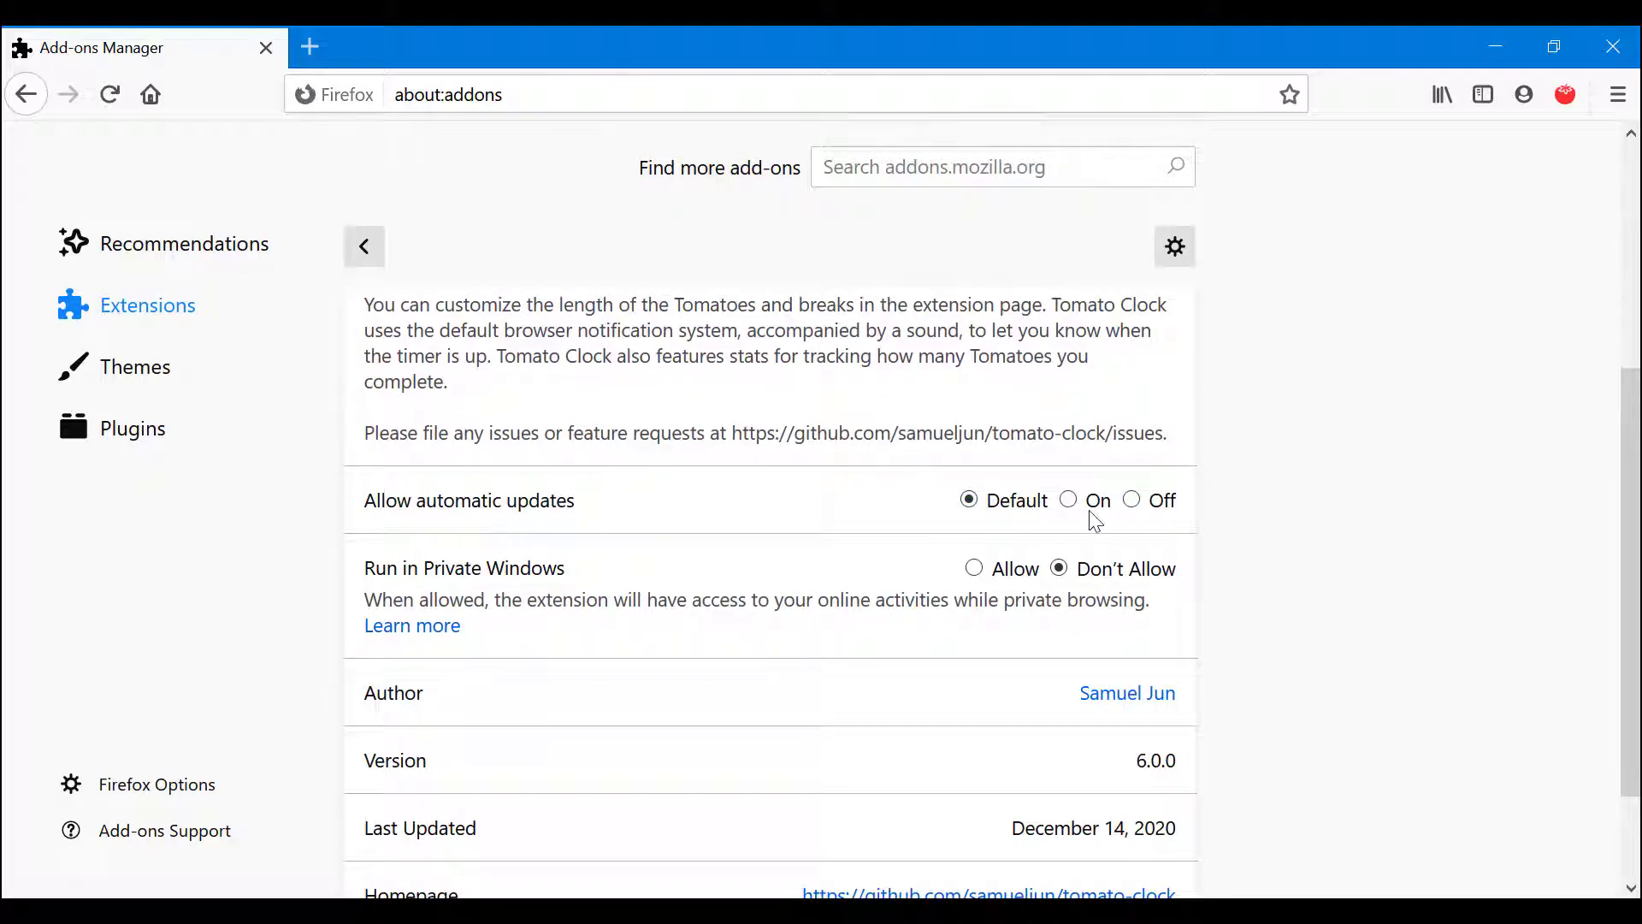
scroll(504, 767, down, 1)
scroll(476, 715, up, 5)
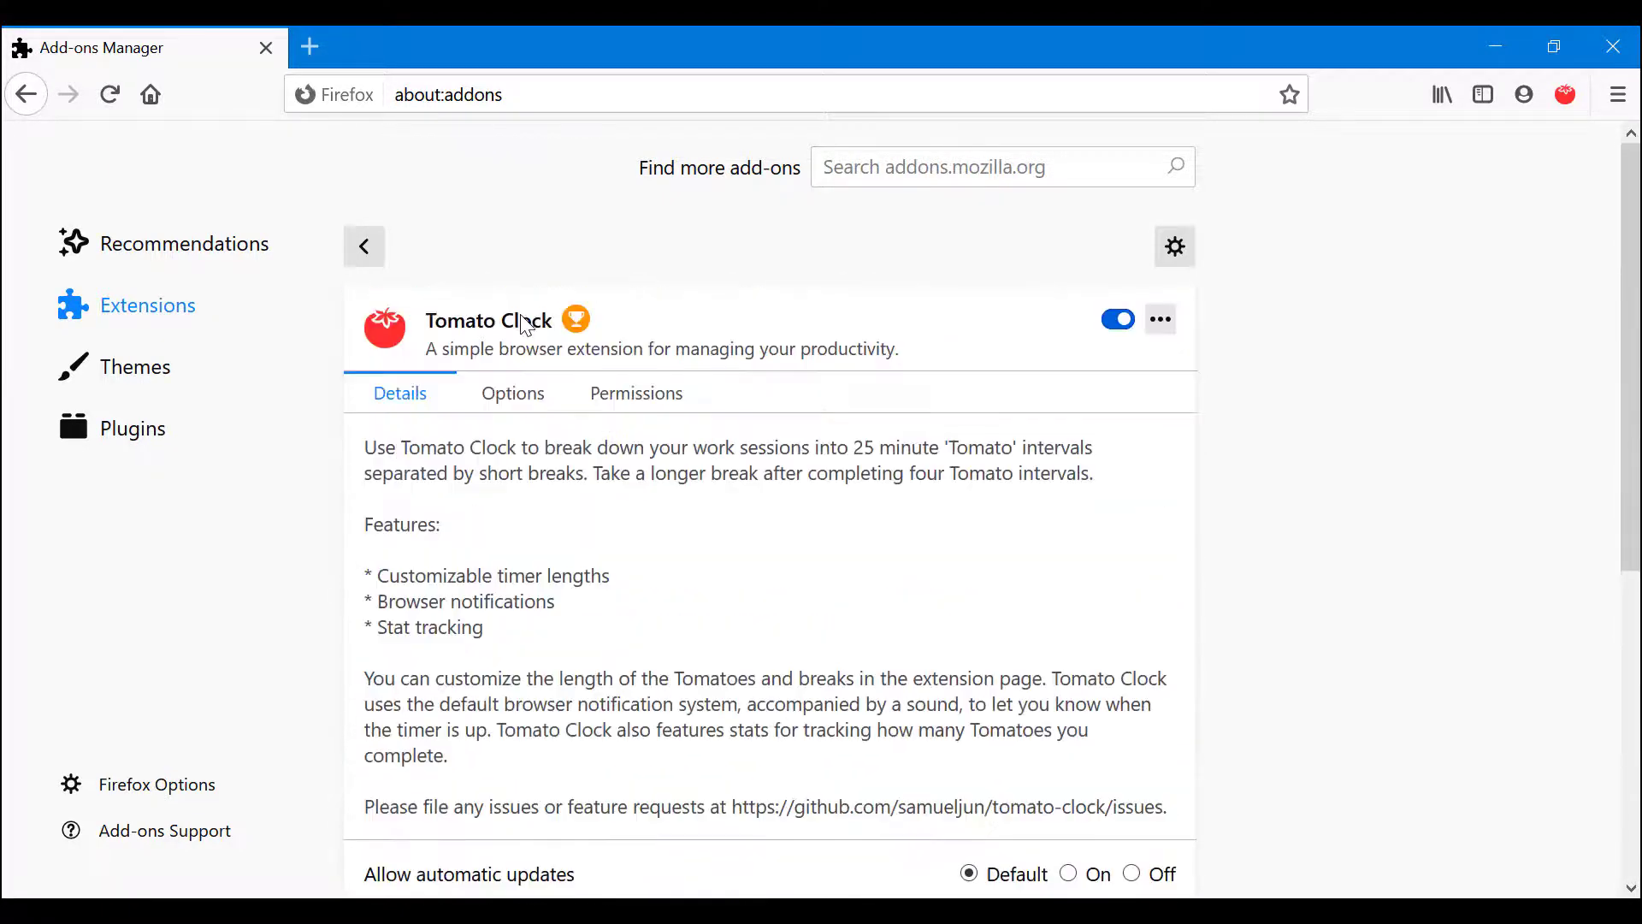
click(525, 407)
scroll(553, 394, down, 3)
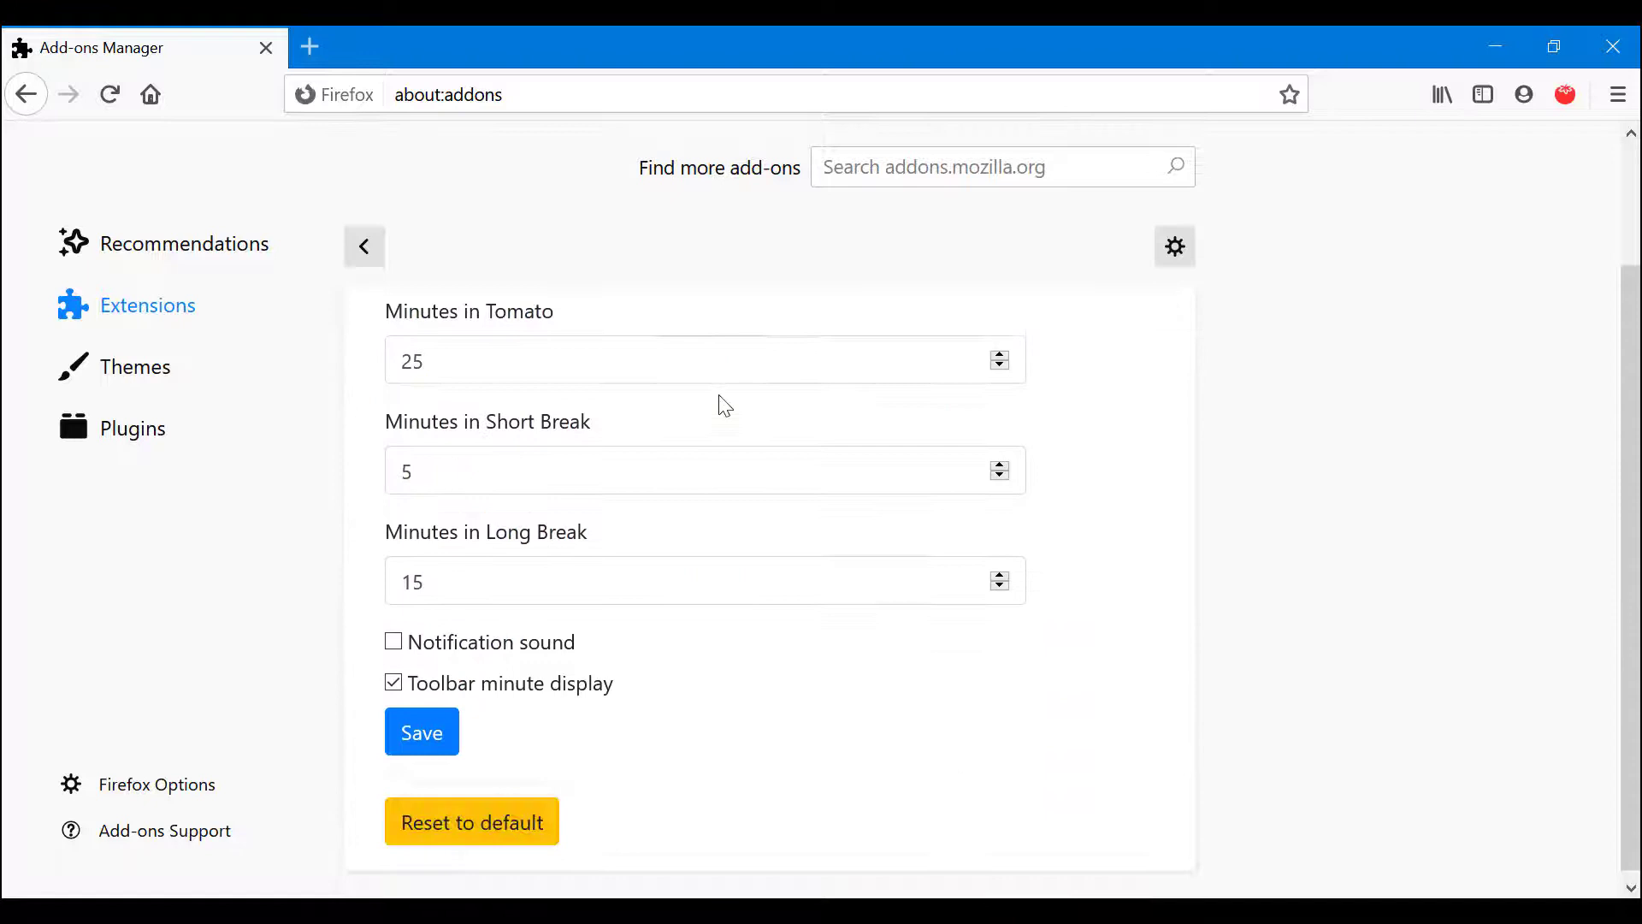
scroll(481, 377, up, 3)
click(608, 391)
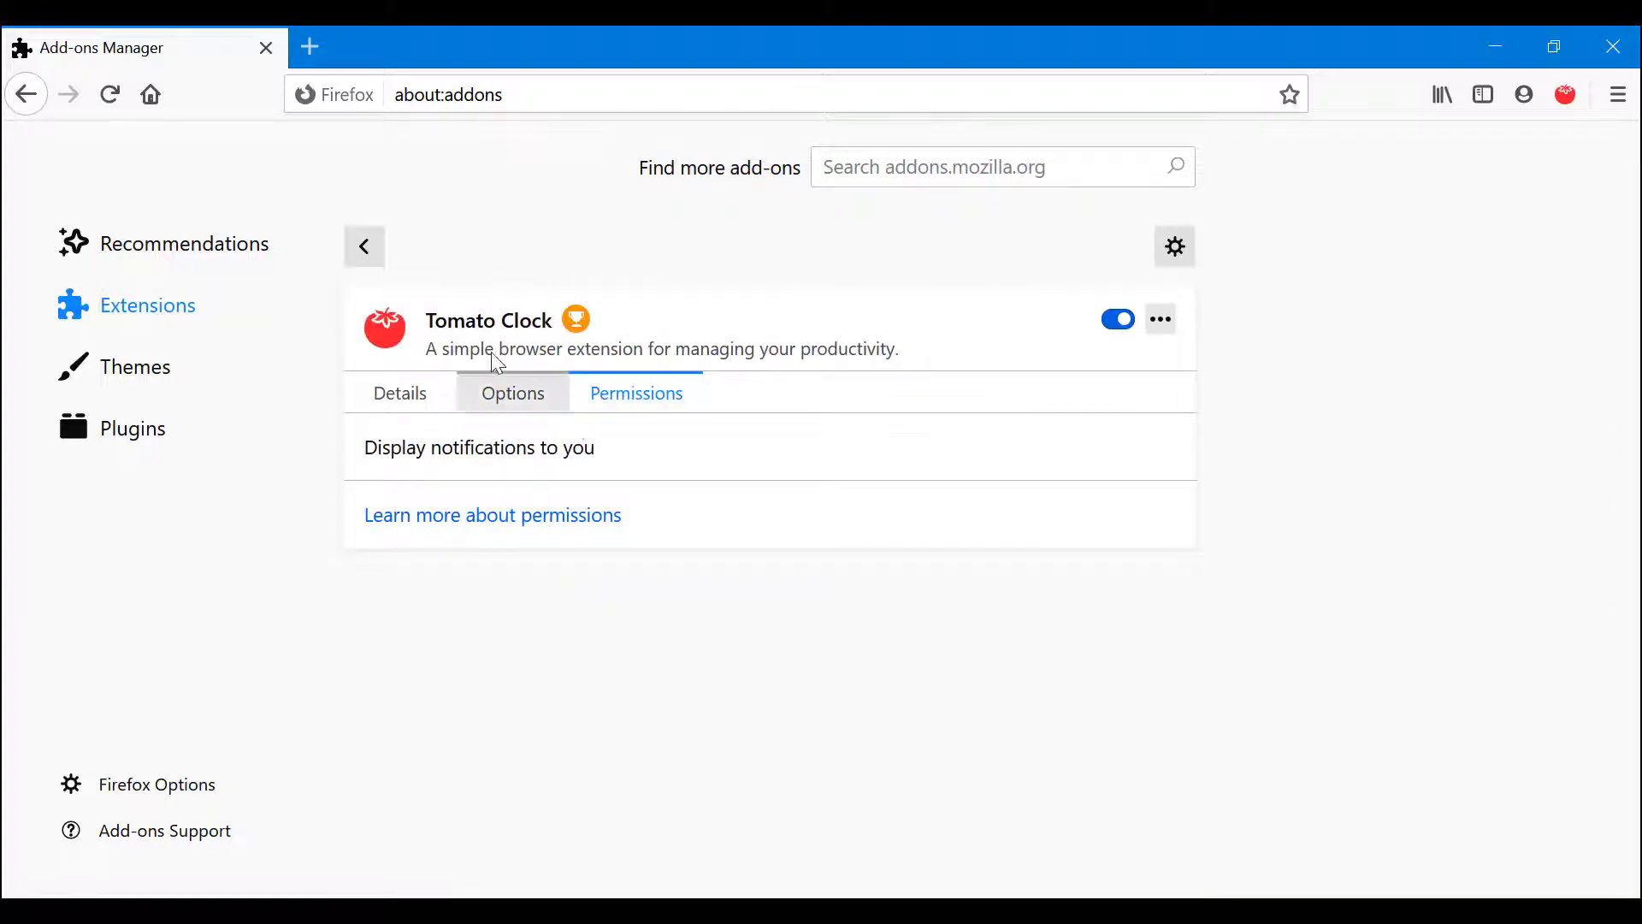
click(368, 249)
Scroll through the sponsored, recommended, privacy and popular extensions and themes on addons.mozilla.org
scroll(658, 402, down, 6)
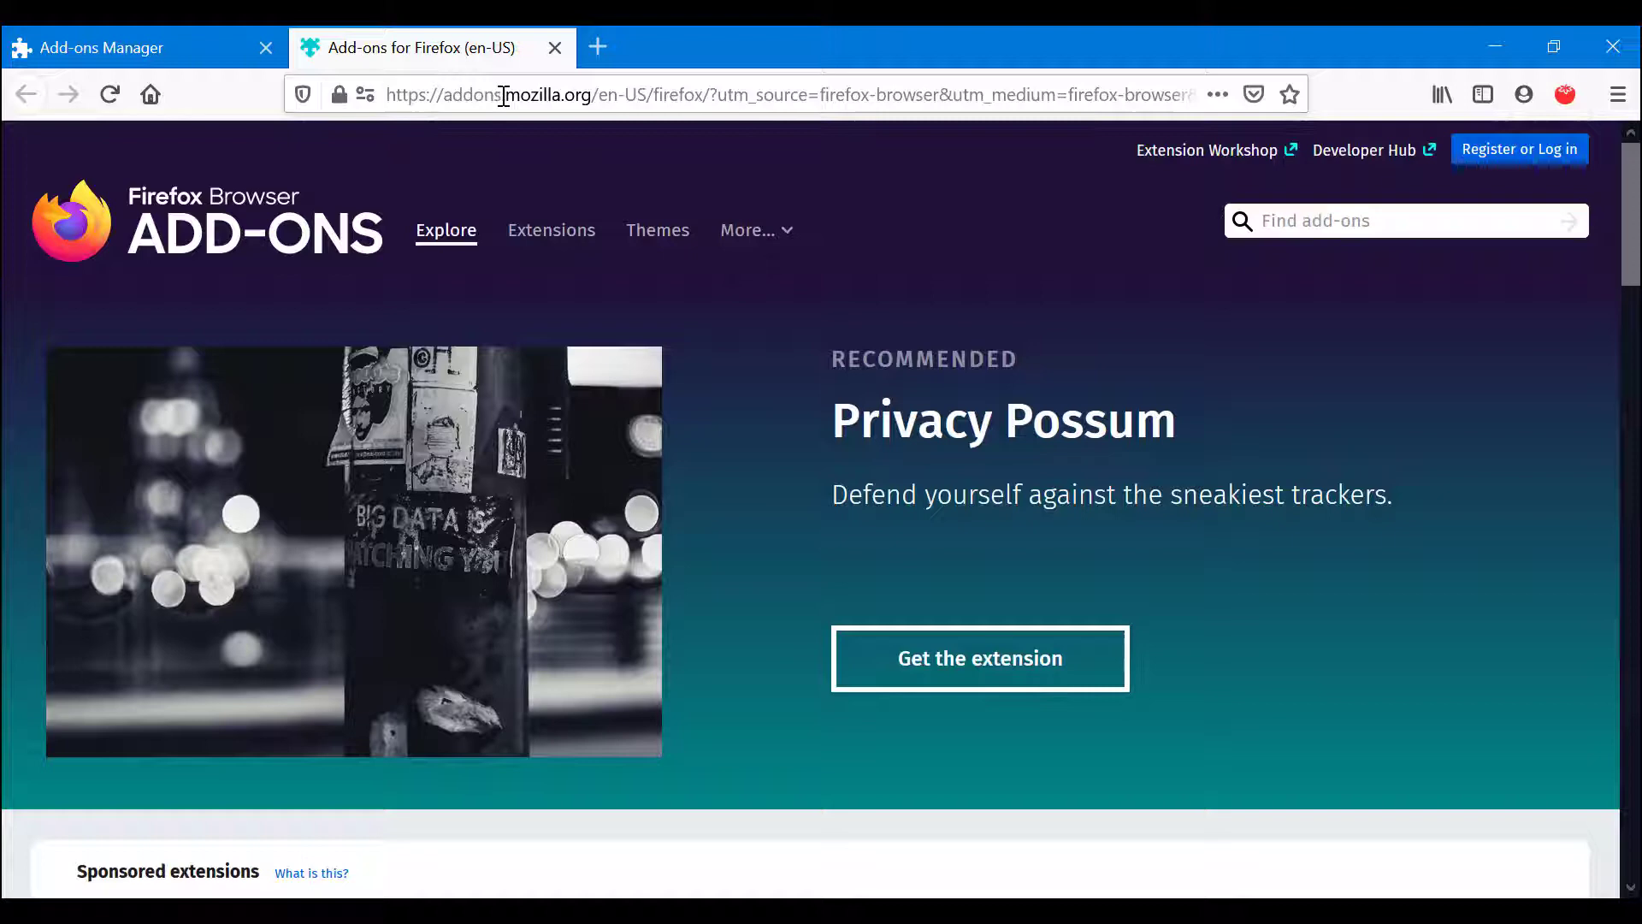
scroll(701, 161, down, 4)
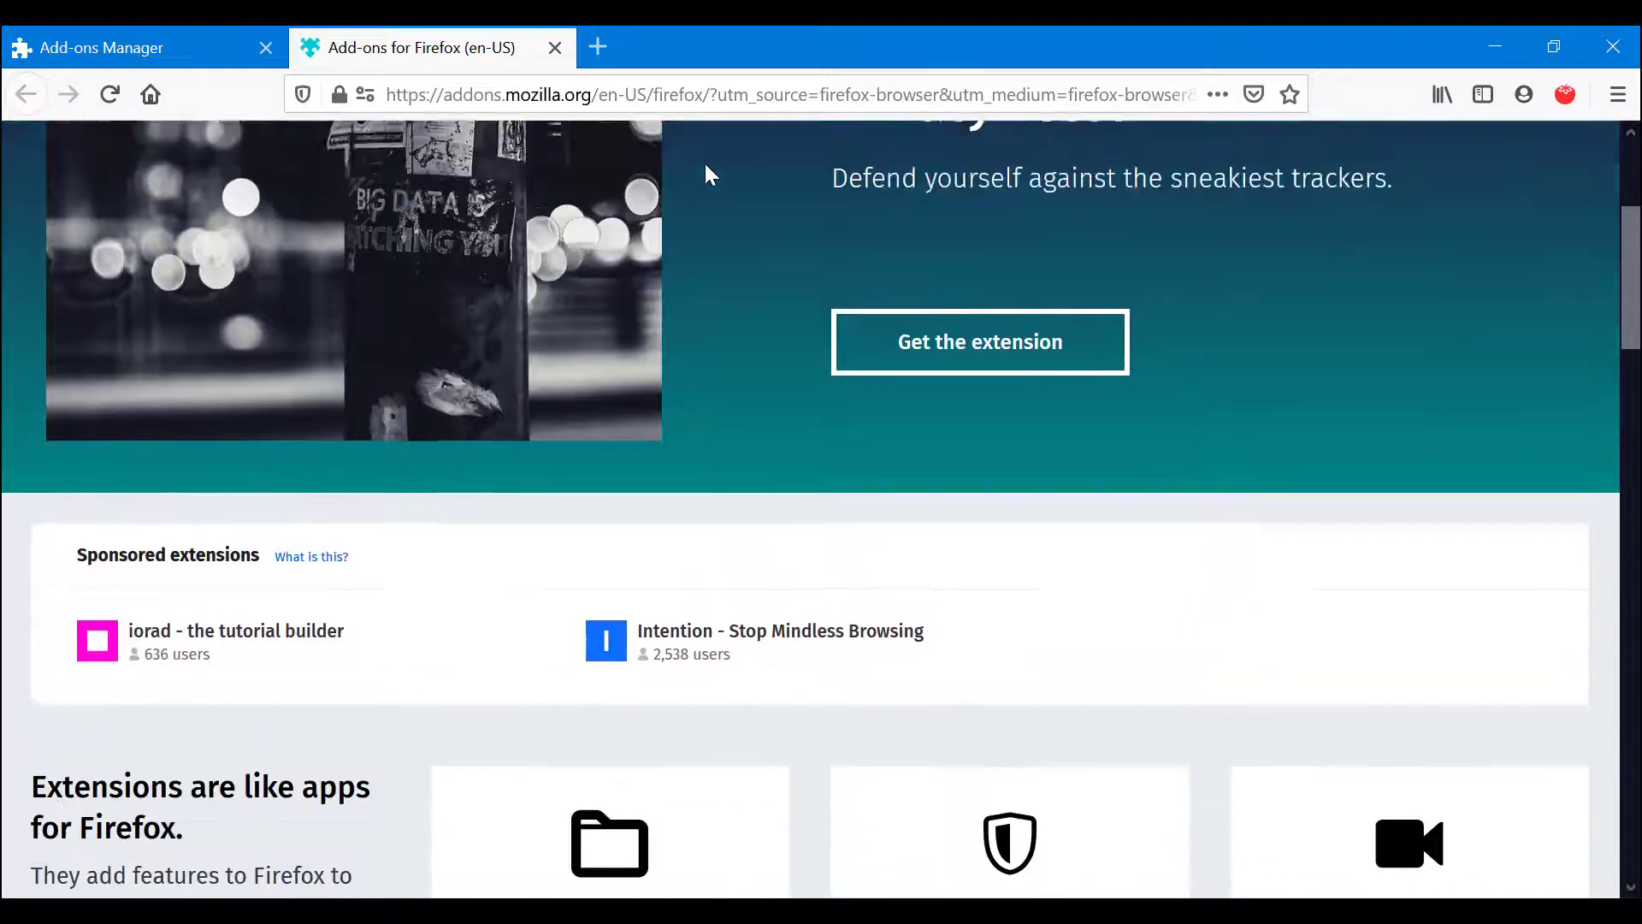
scroll(703, 175, up, 4)
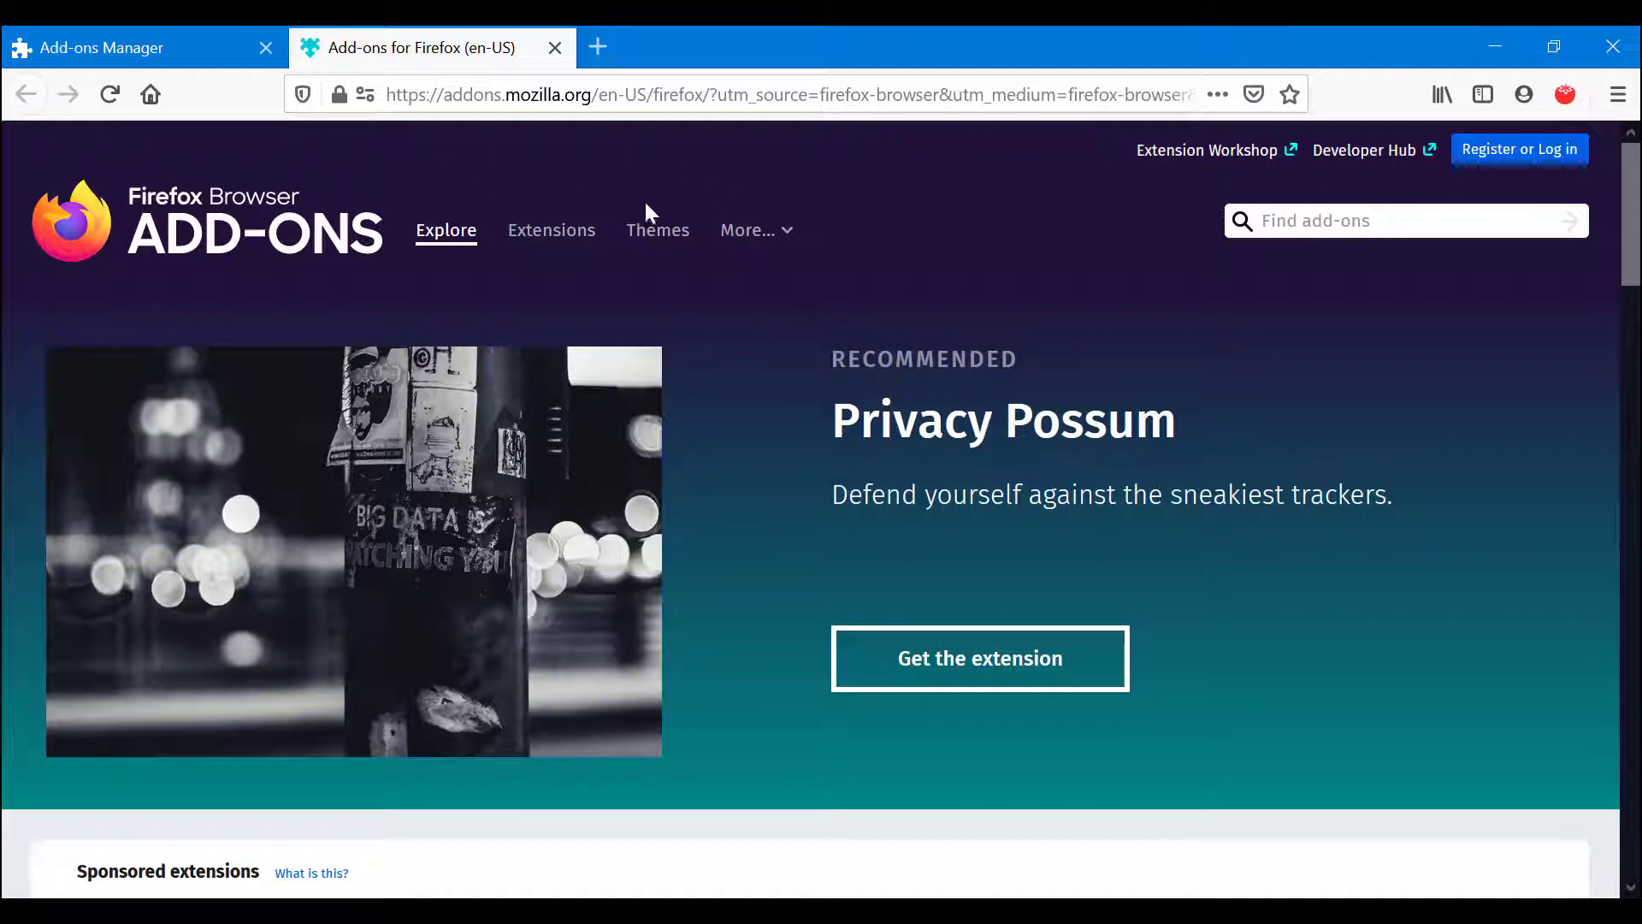
scroll(1017, 338, down, 2)
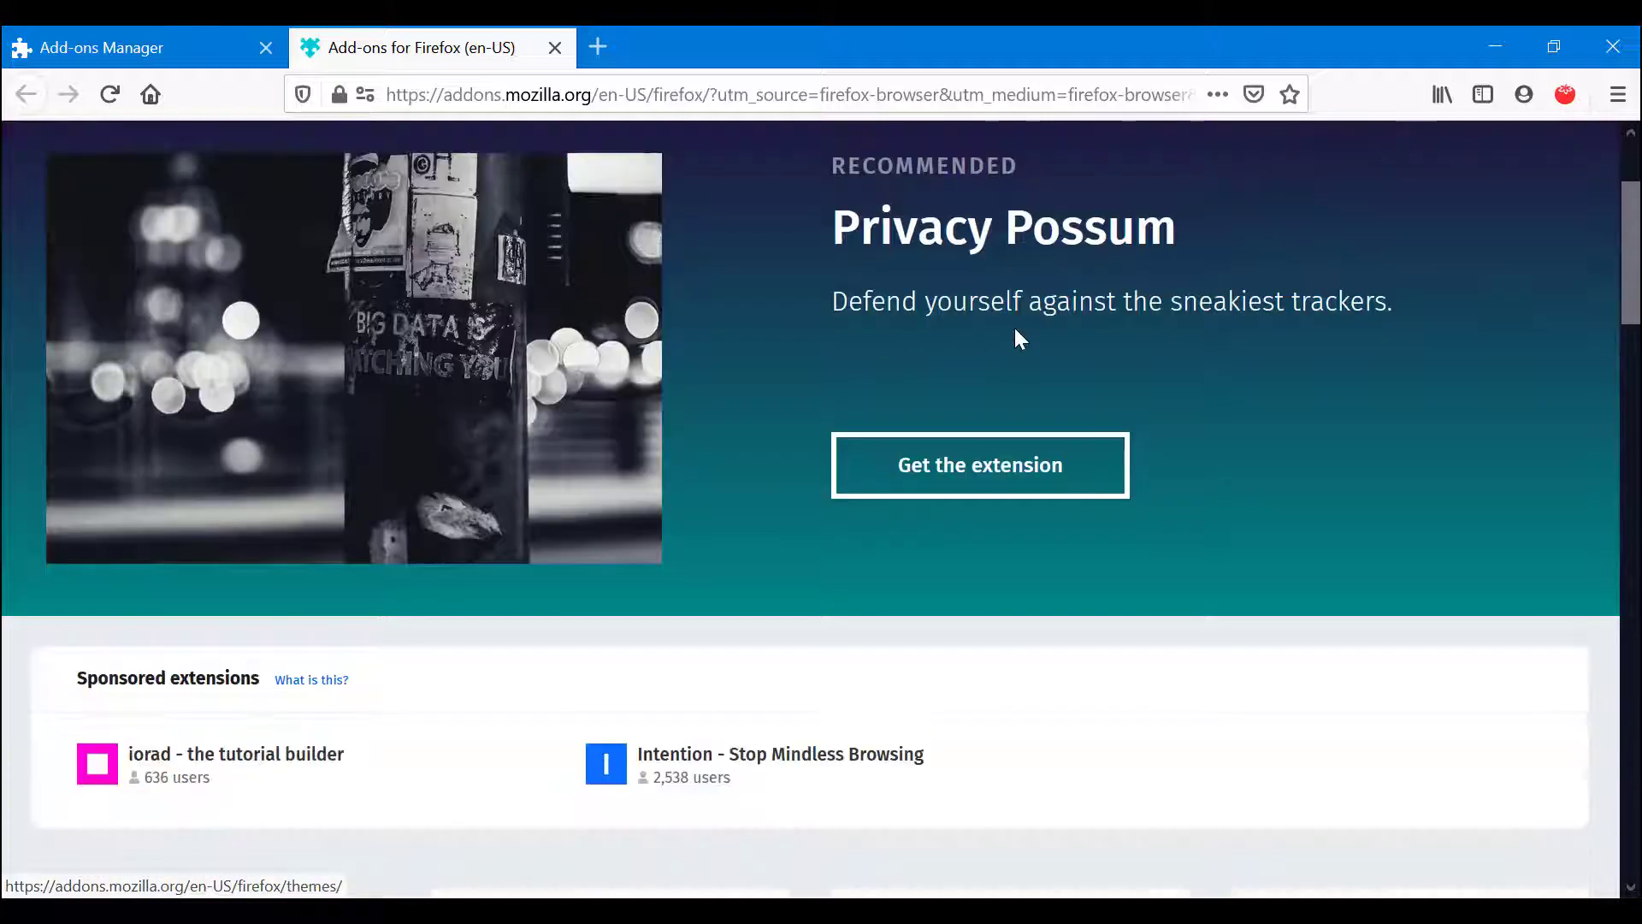
scroll(1018, 337, down, 9)
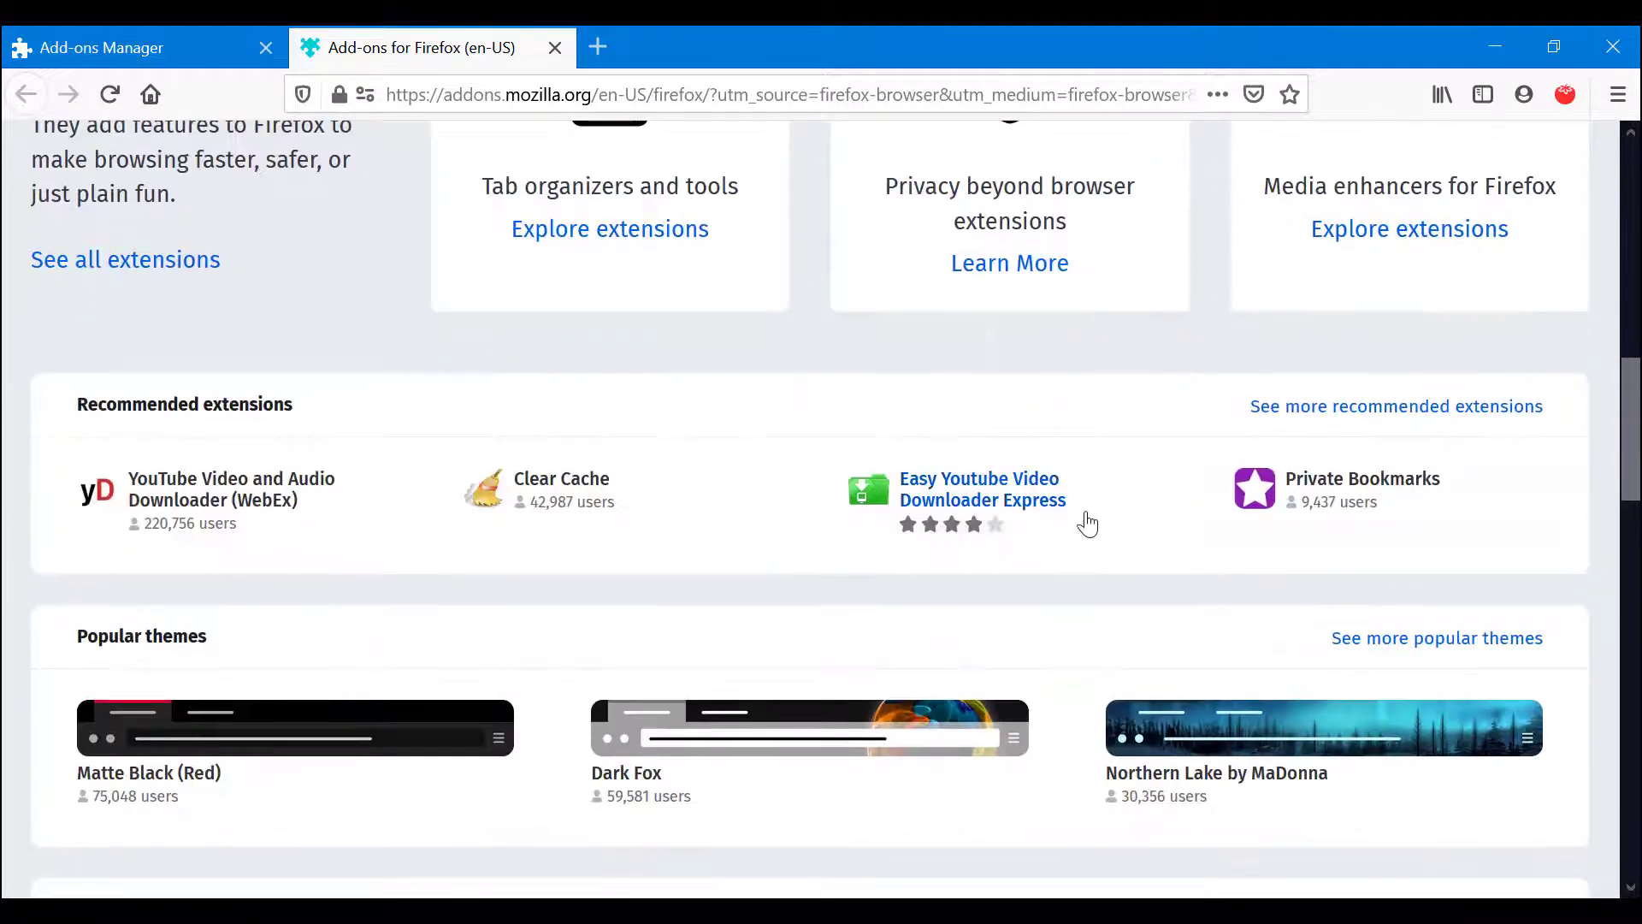
scroll(1074, 492, down, 3)
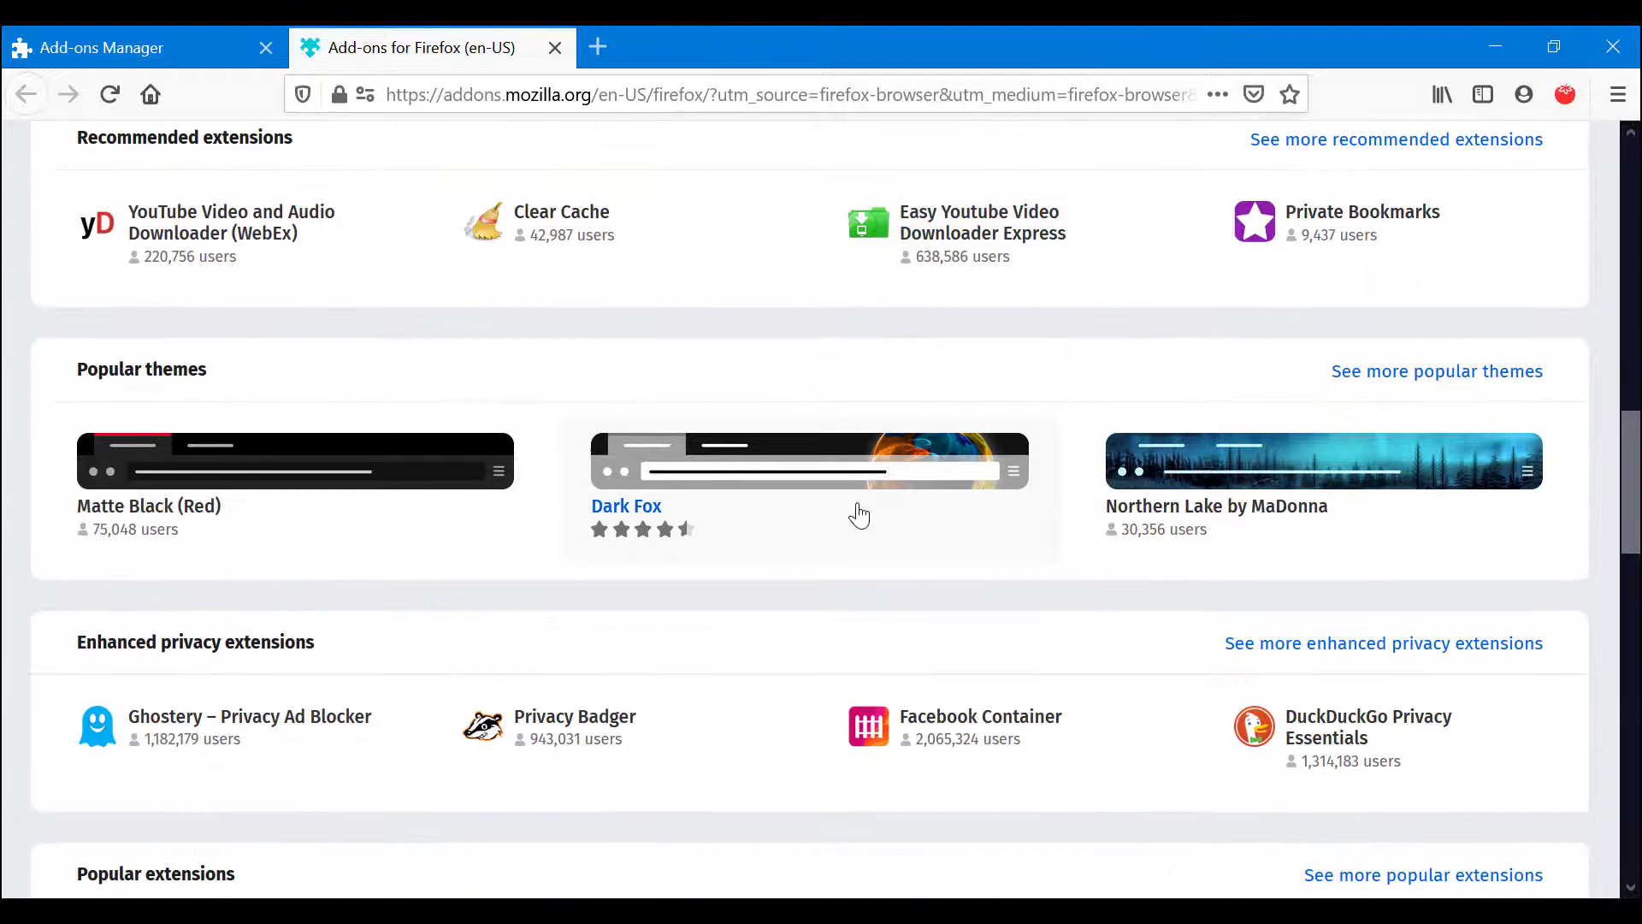
scroll(859, 516, down, 2)
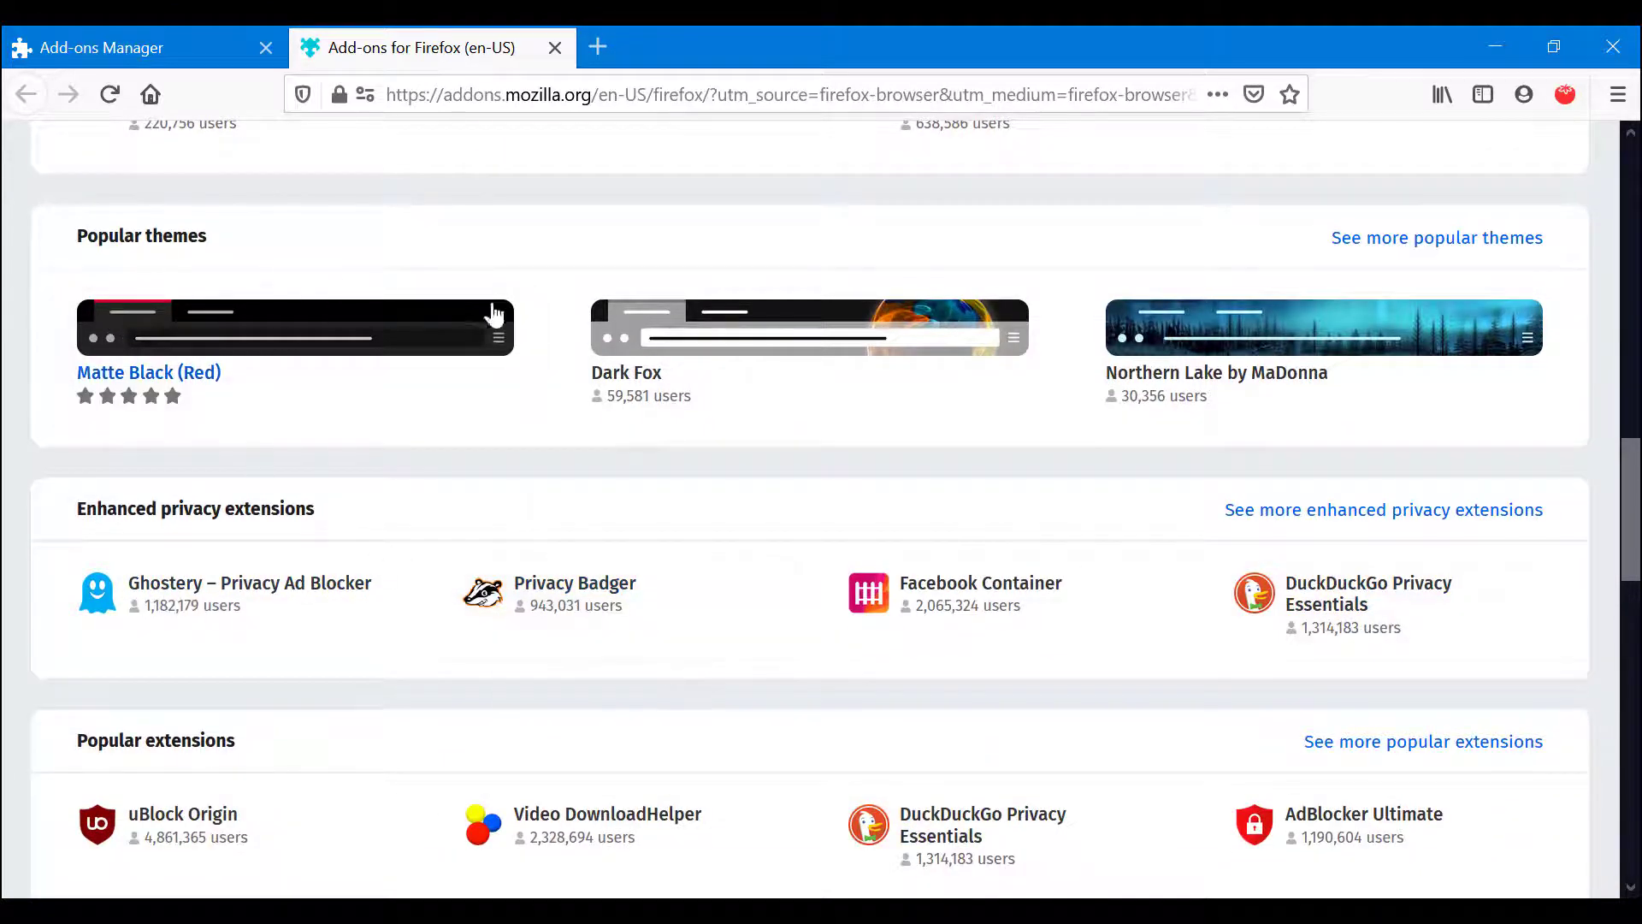
scroll(493, 314, down, 3)
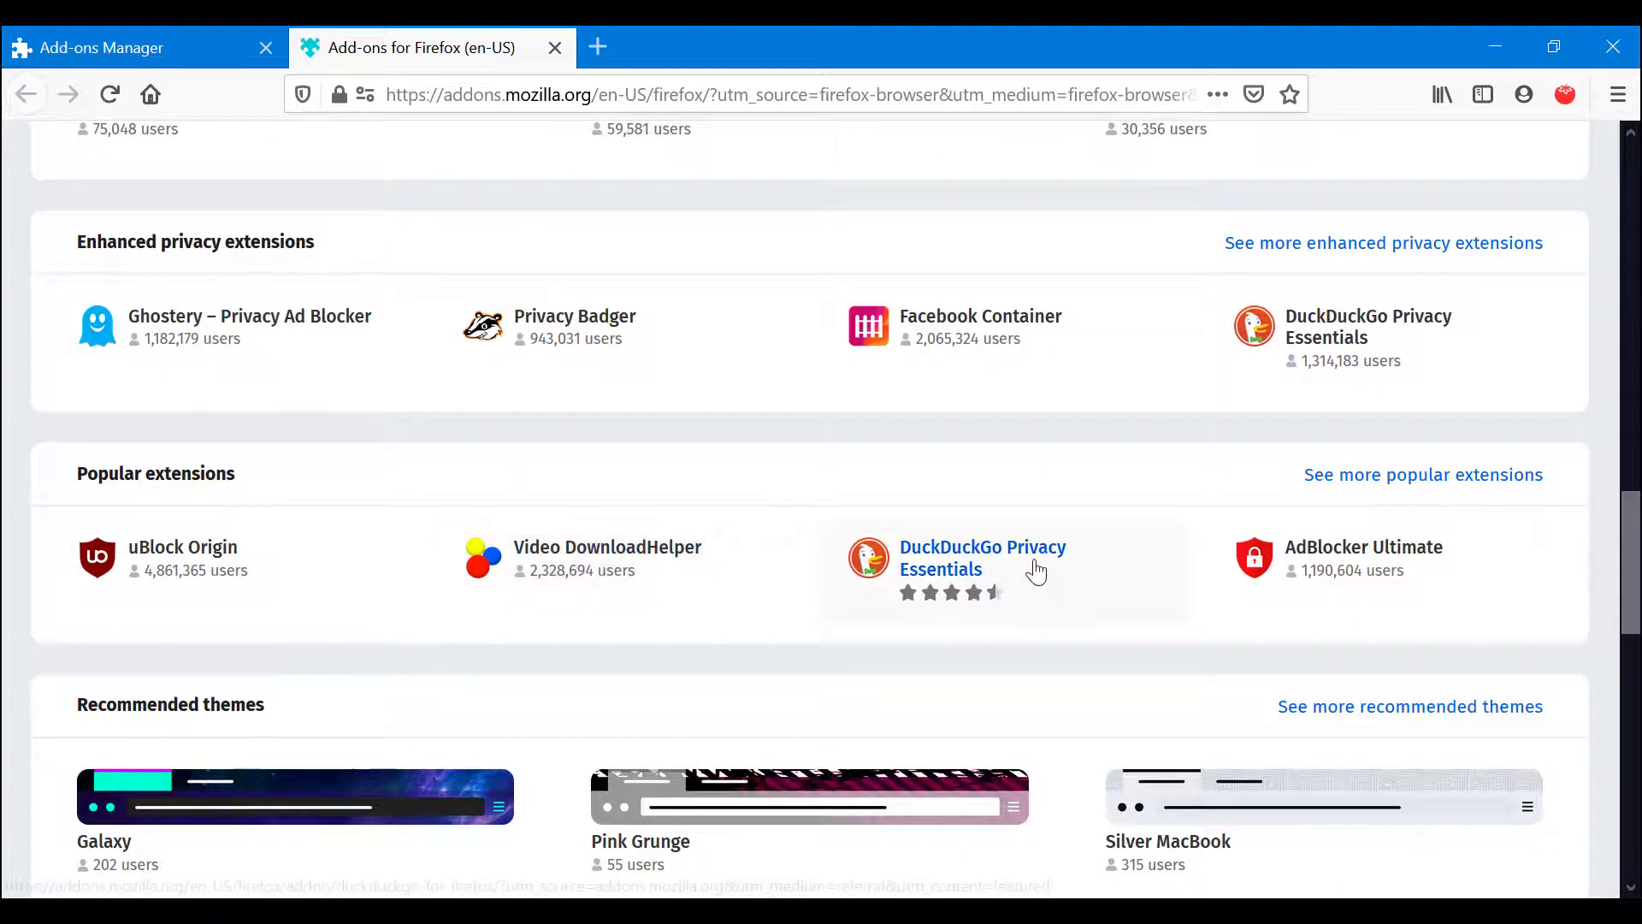
scroll(1034, 557, down, 7)
scroll(587, 532, up, 6)
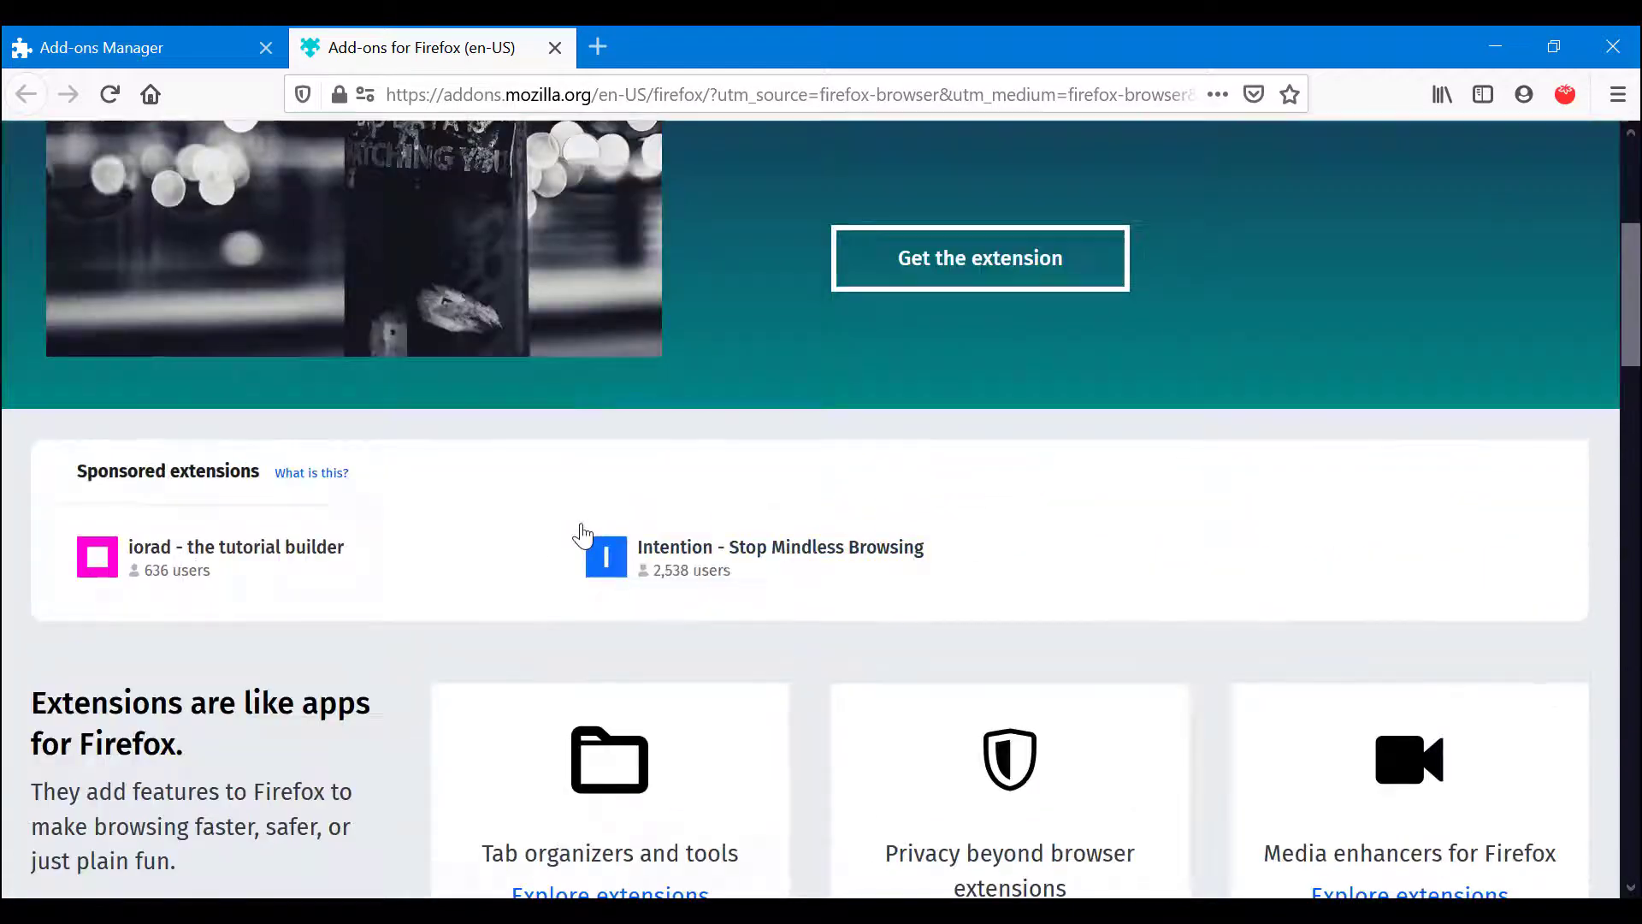
scroll(581, 532, up, 5)
scroll(582, 532, down, 7)
scroll(581, 532, up, 6)
scroll(582, 530, down, 4)
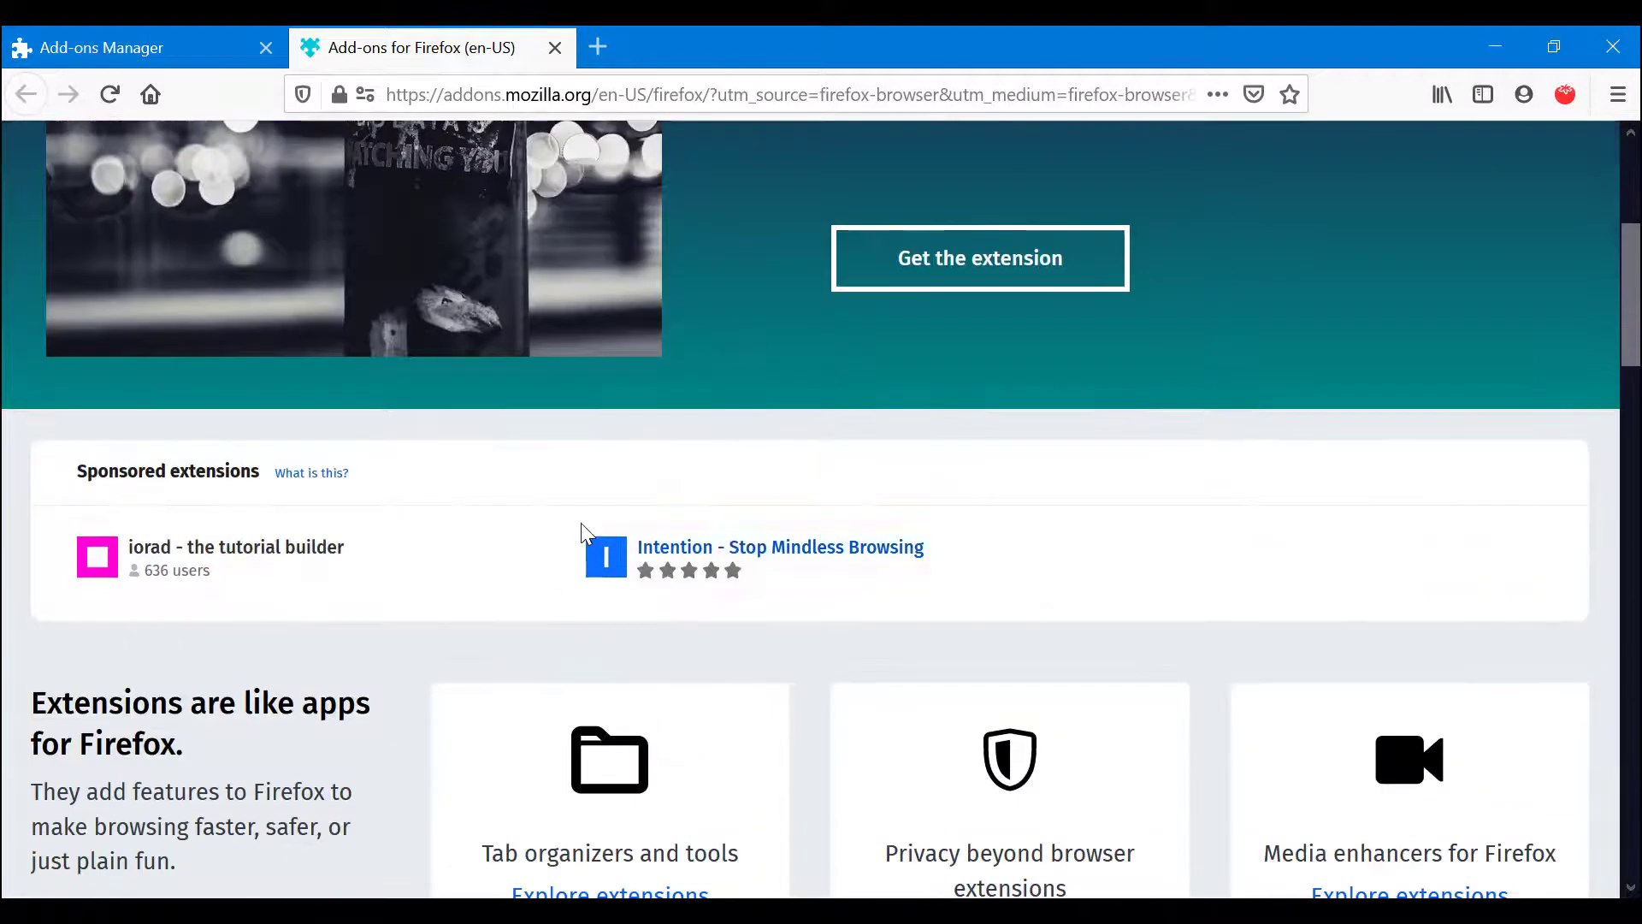
scroll(602, 590, down, 3)
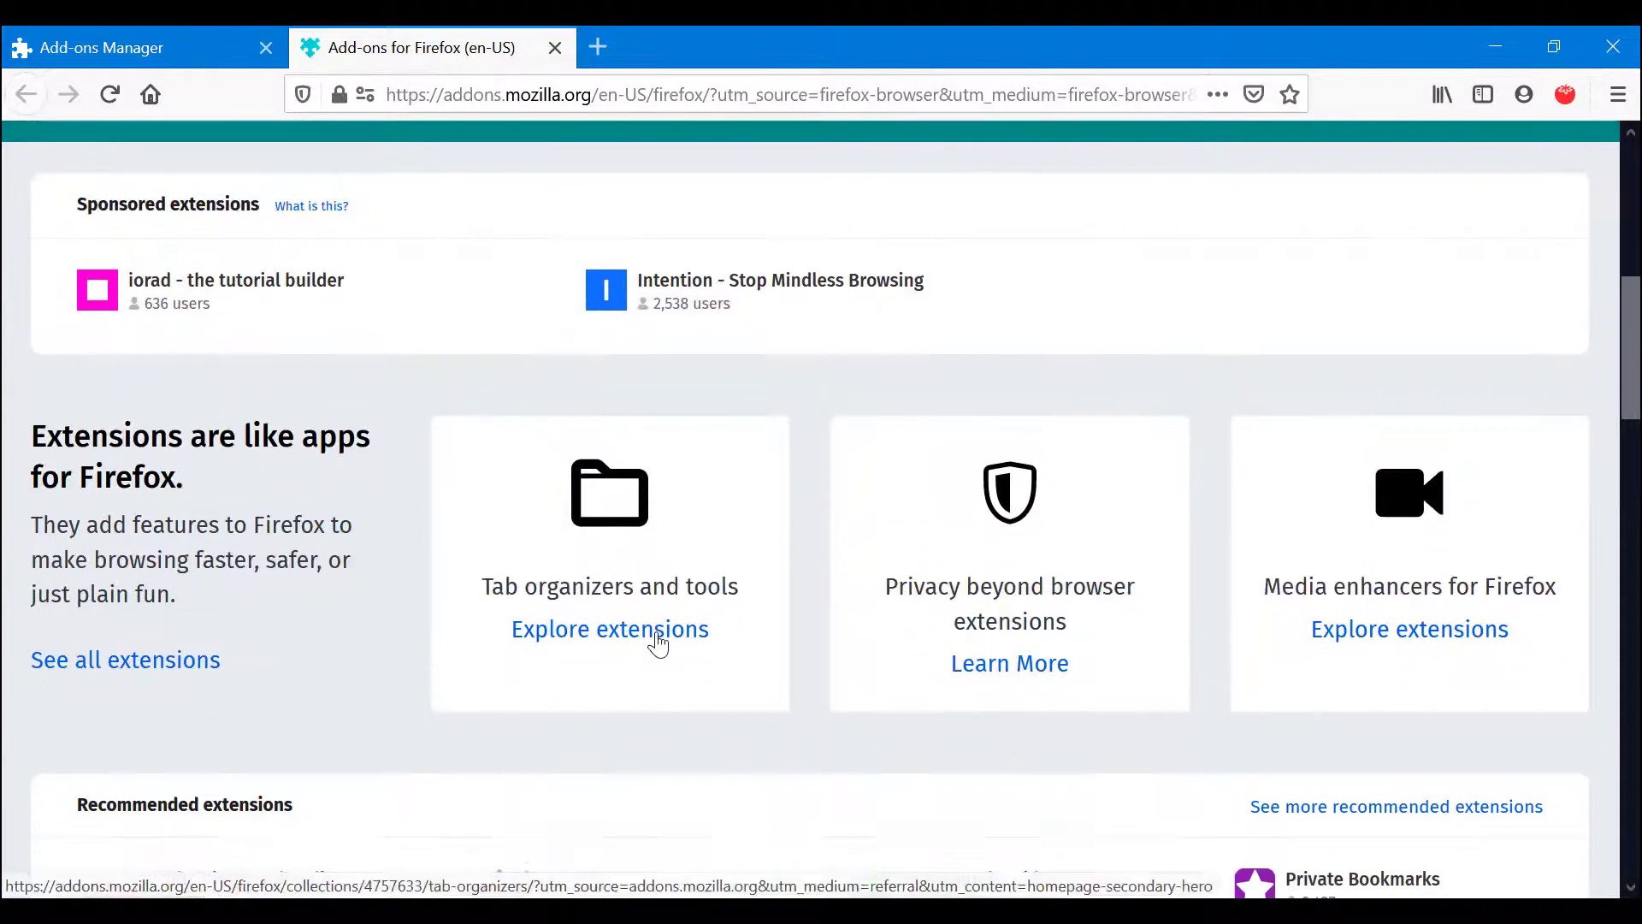
Show the 11-add-on Tab organizers collection sorted by Popularity, led by Tree Style Tab
click(655, 639)
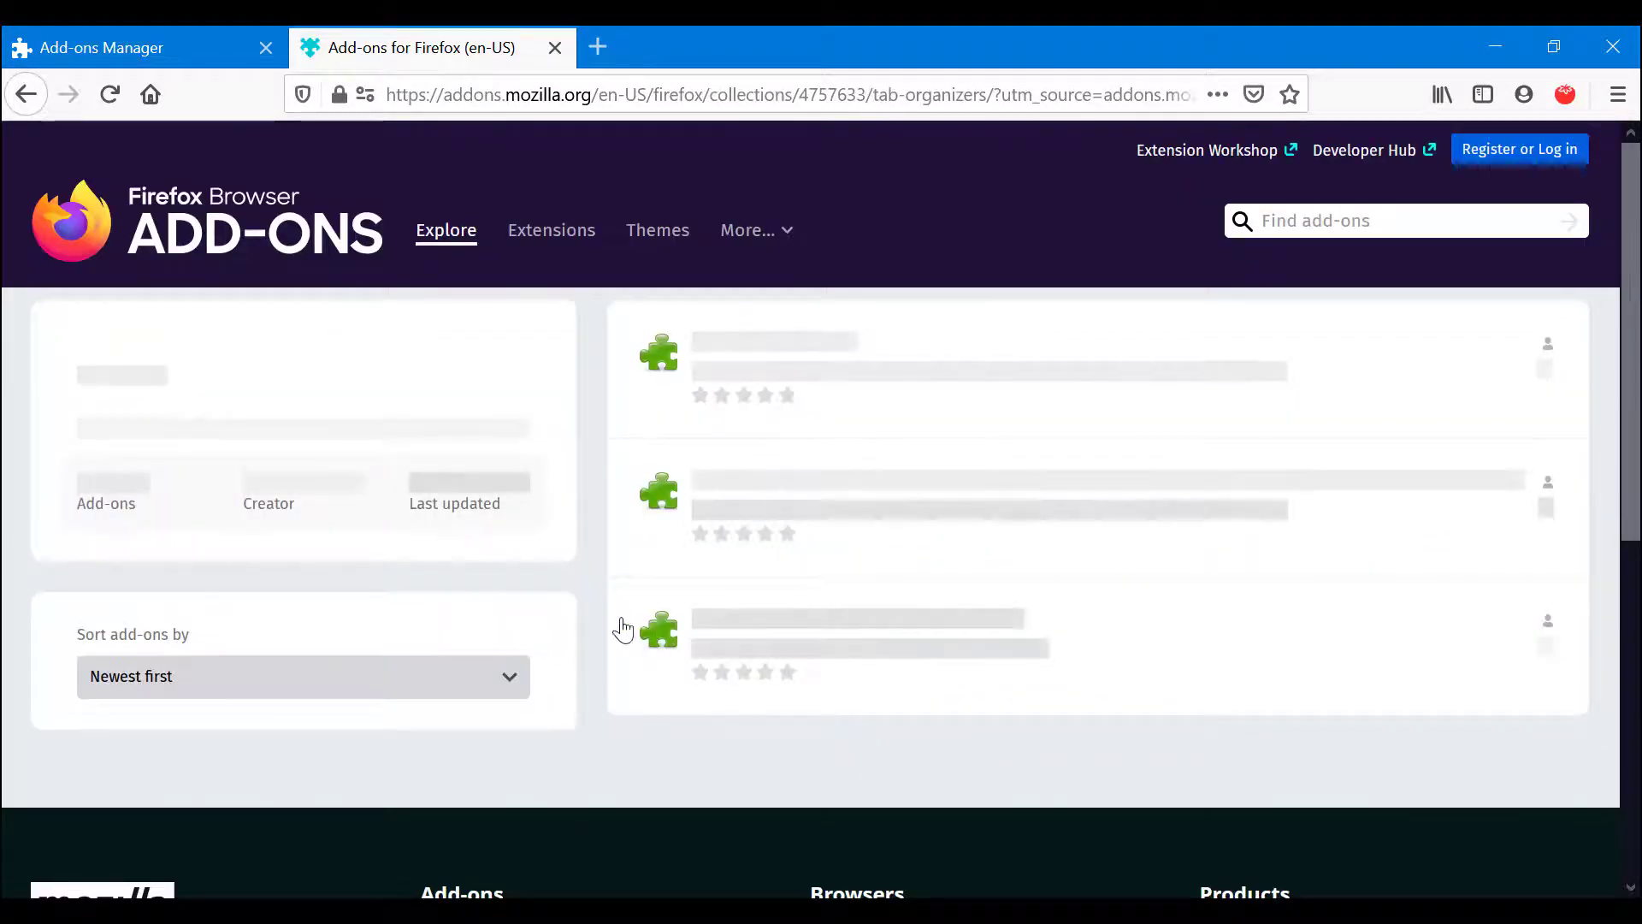
scroll(587, 577, down, 3)
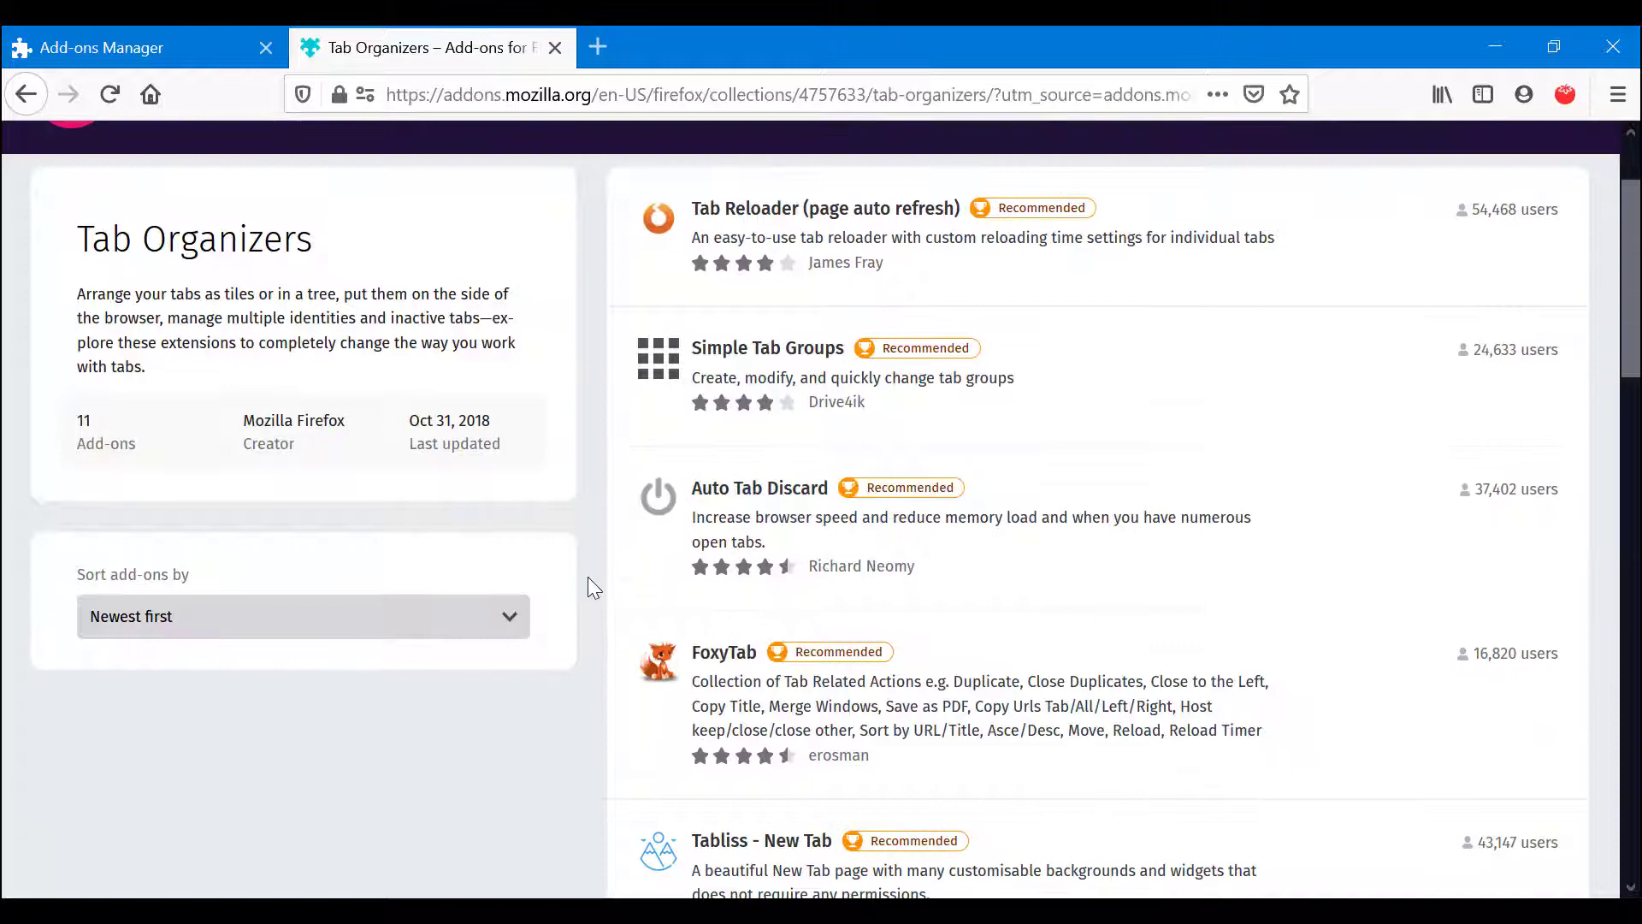
click(321, 481)
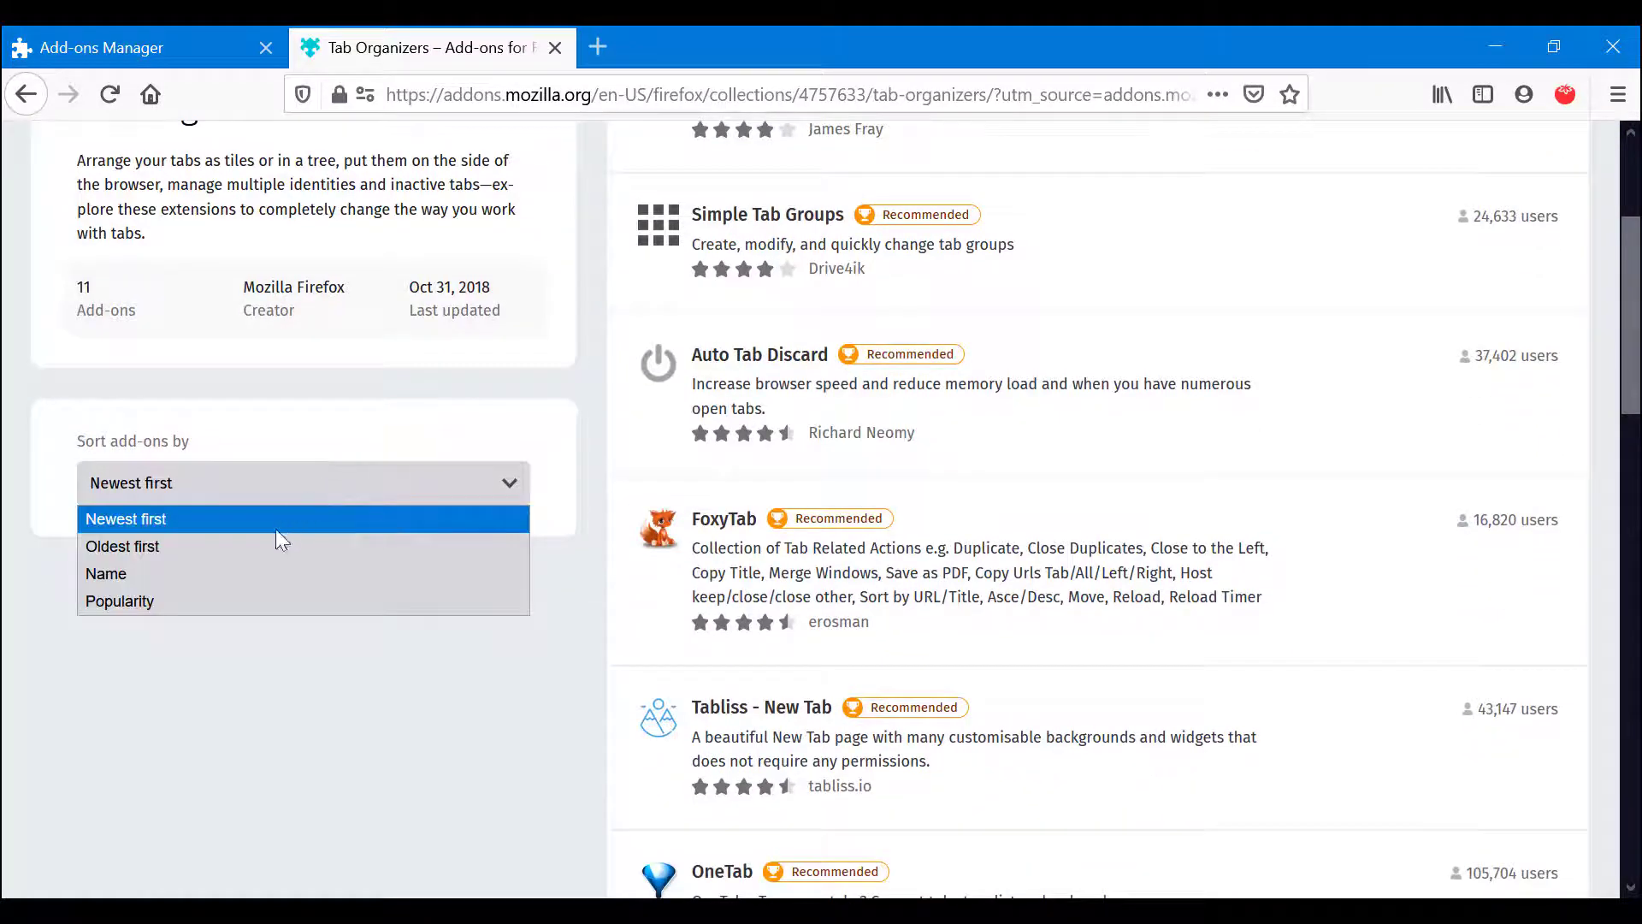
click(289, 601)
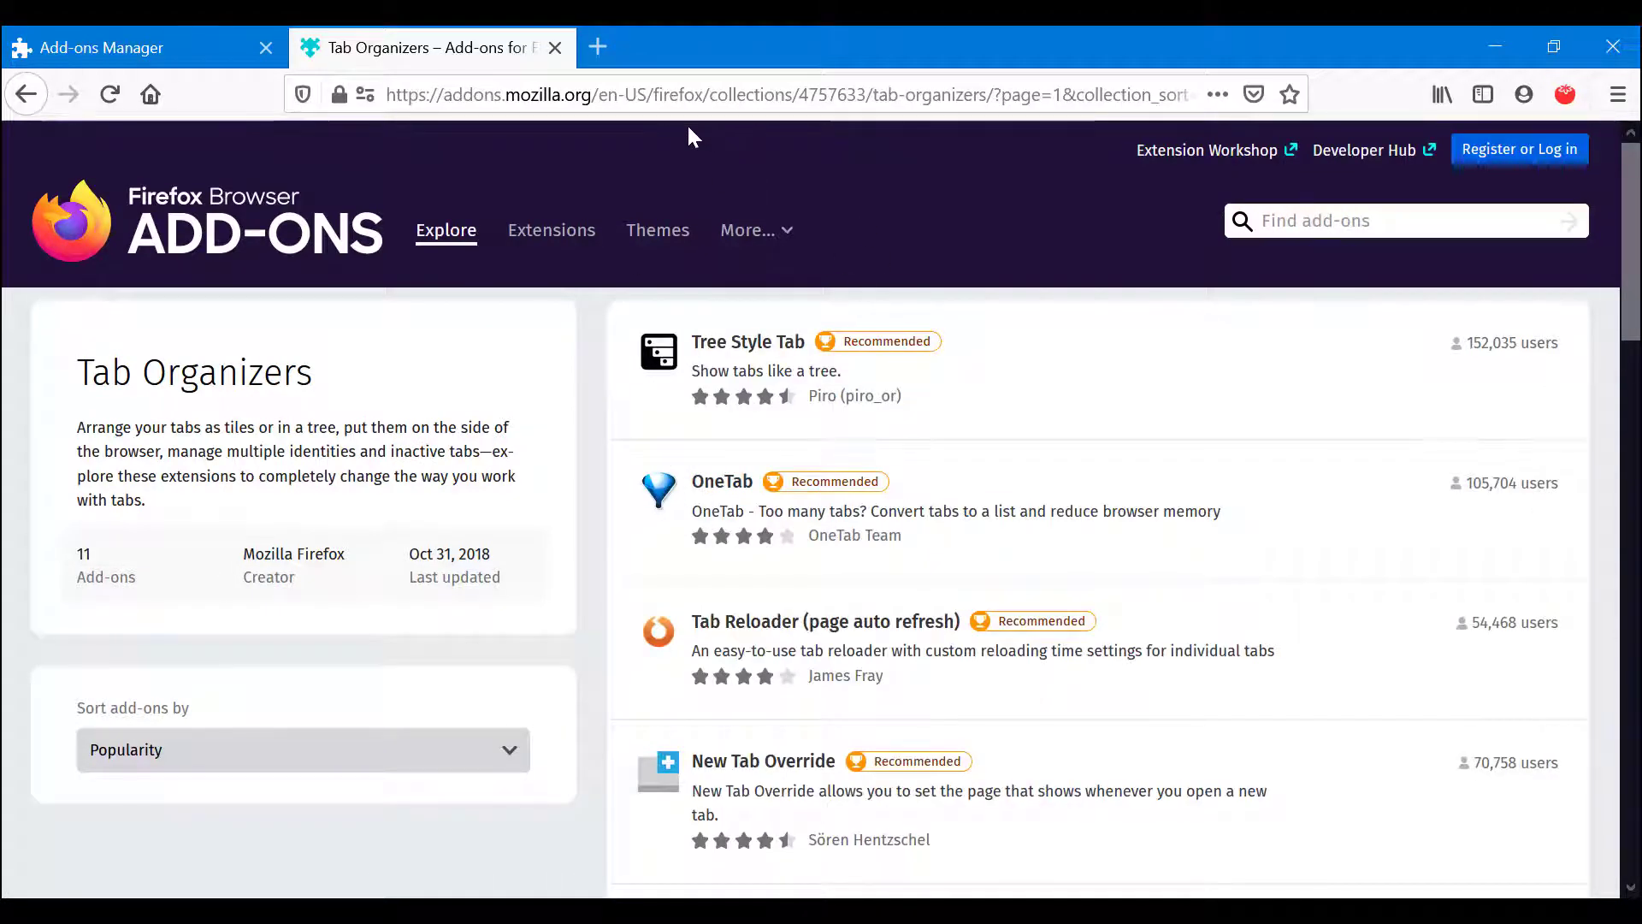
scroll(1153, 358, down, 2)
scroll(1144, 338, up, 2)
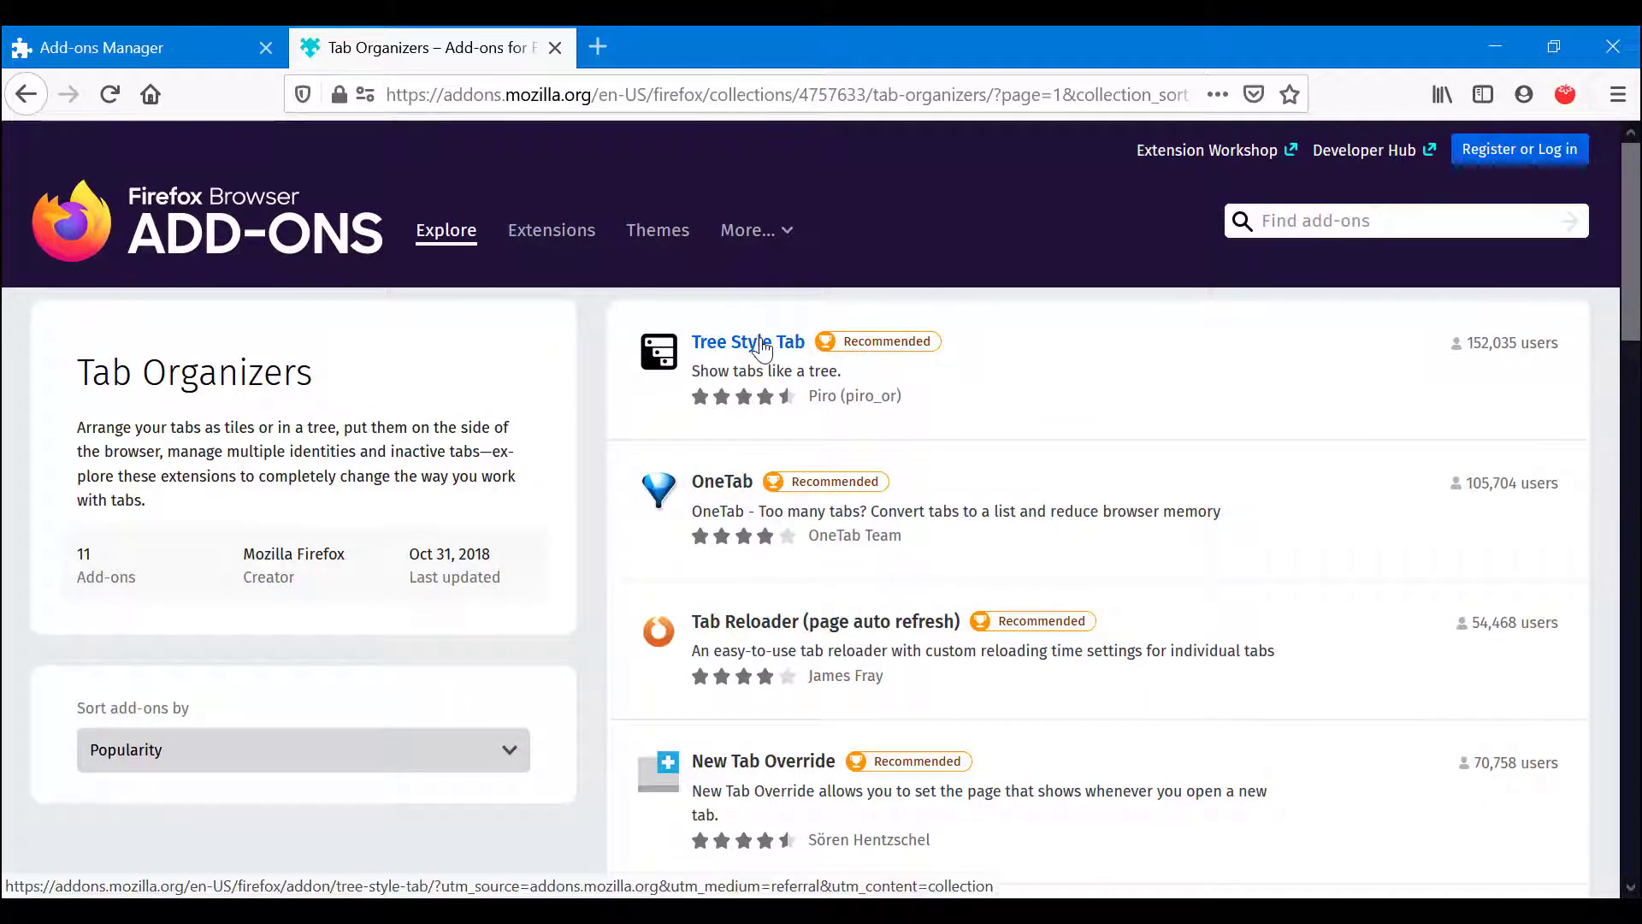
Read through the Tree Style Tab page: 4.4 stars, version 3.6.3, permissions and description
key(ctrl+Tab)
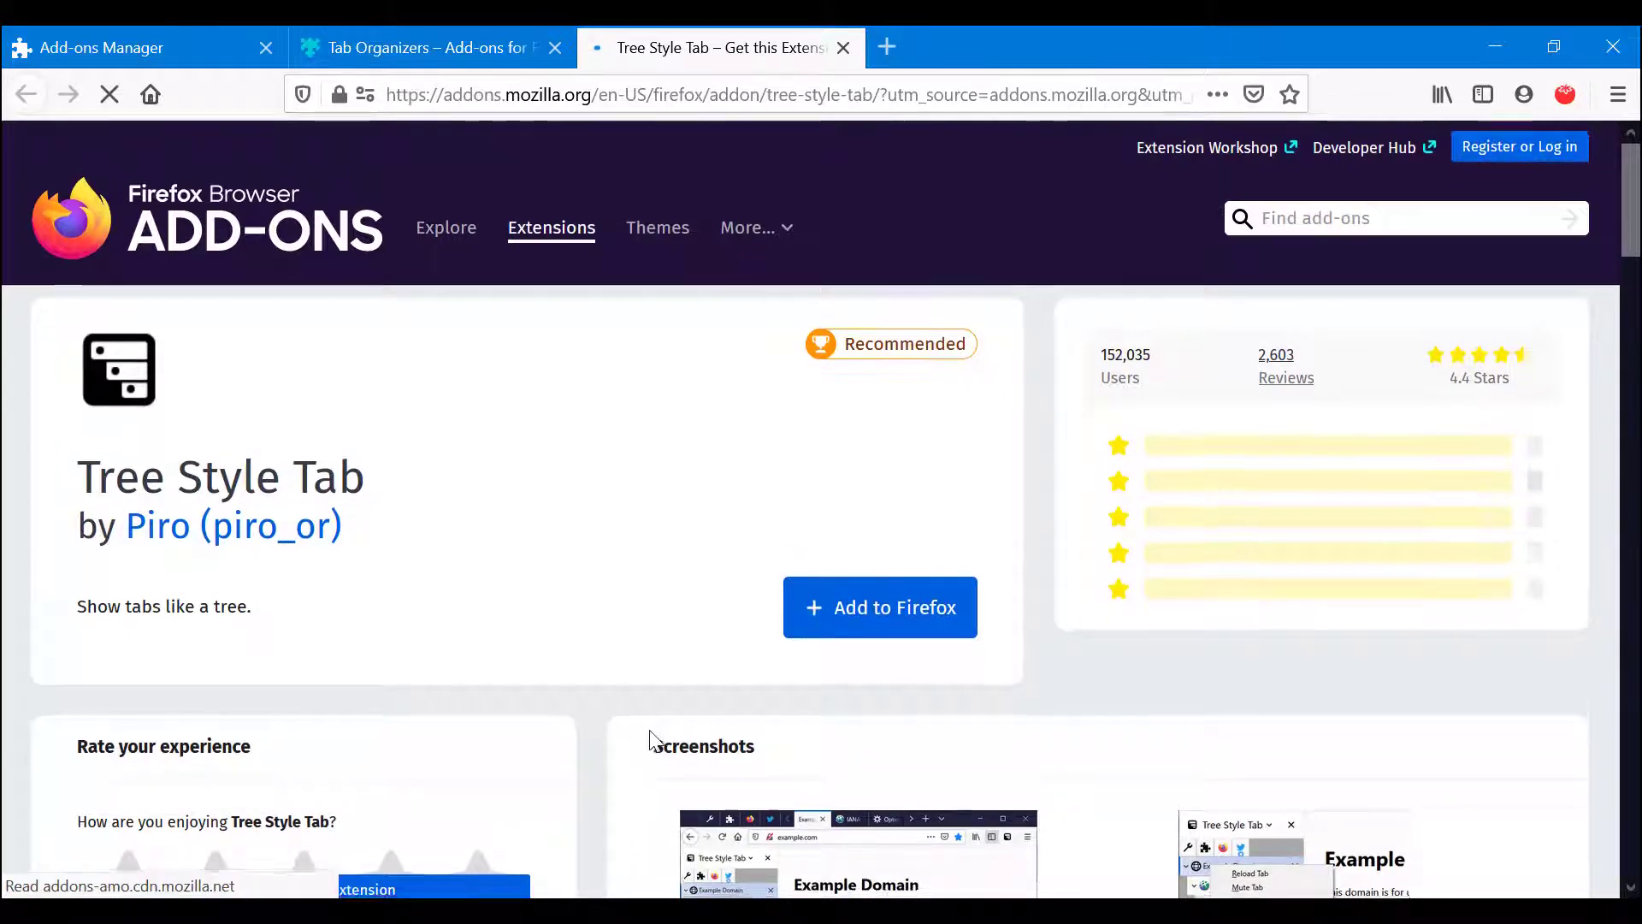
scroll(652, 741, down, 2)
click(137, 44)
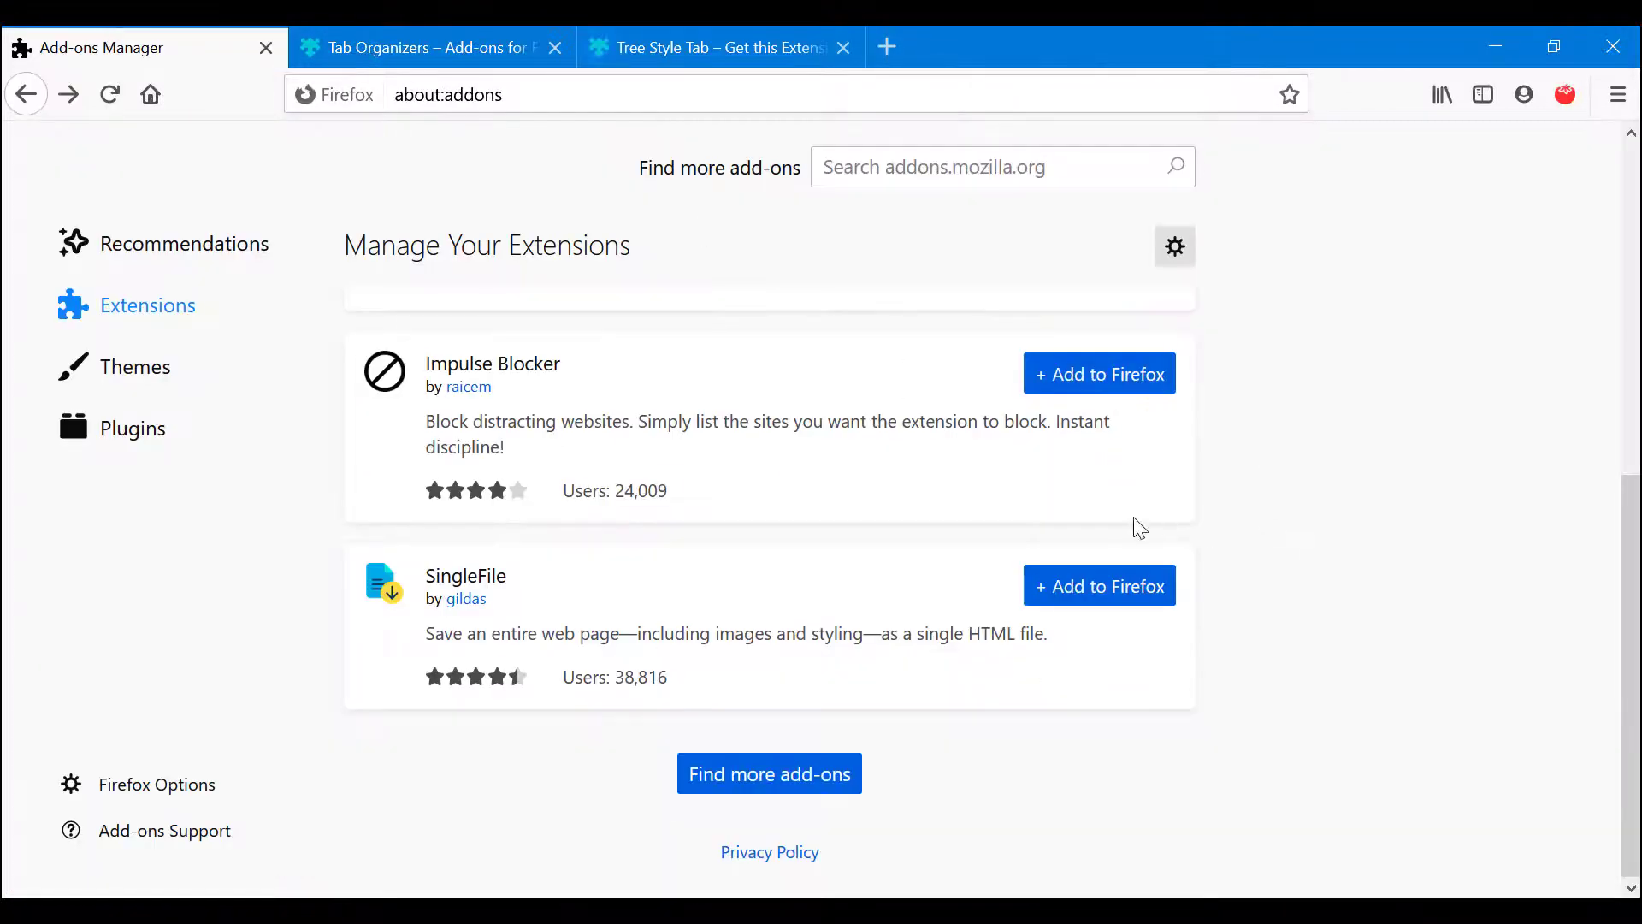
click(804, 49)
scroll(877, 291, down, 6)
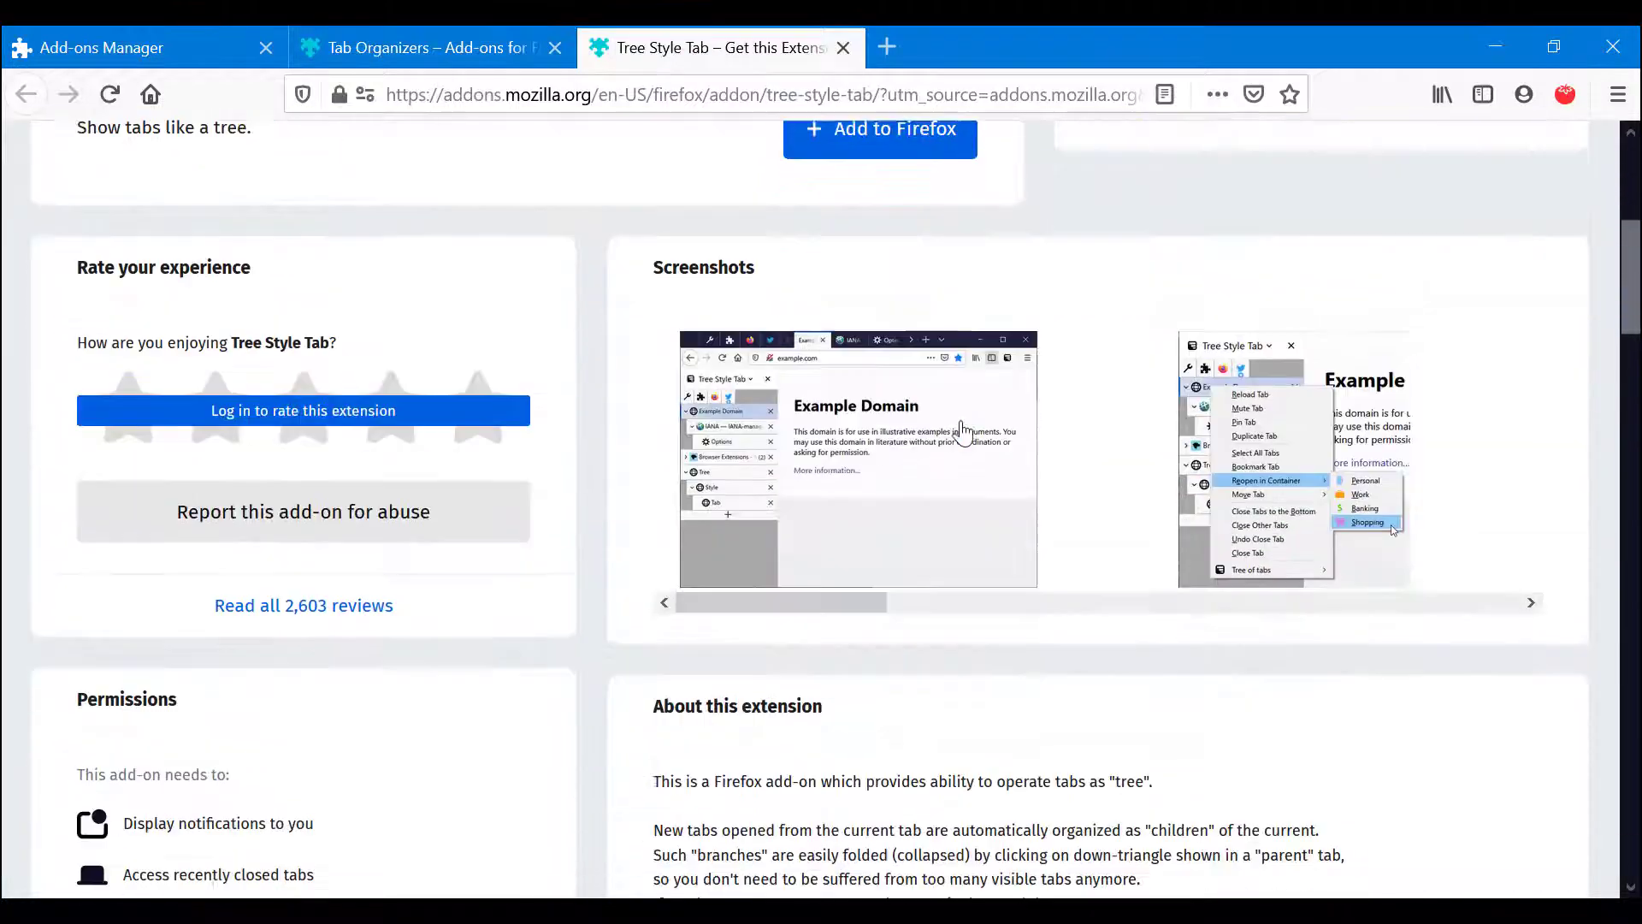
scroll(1440, 470, up, 6)
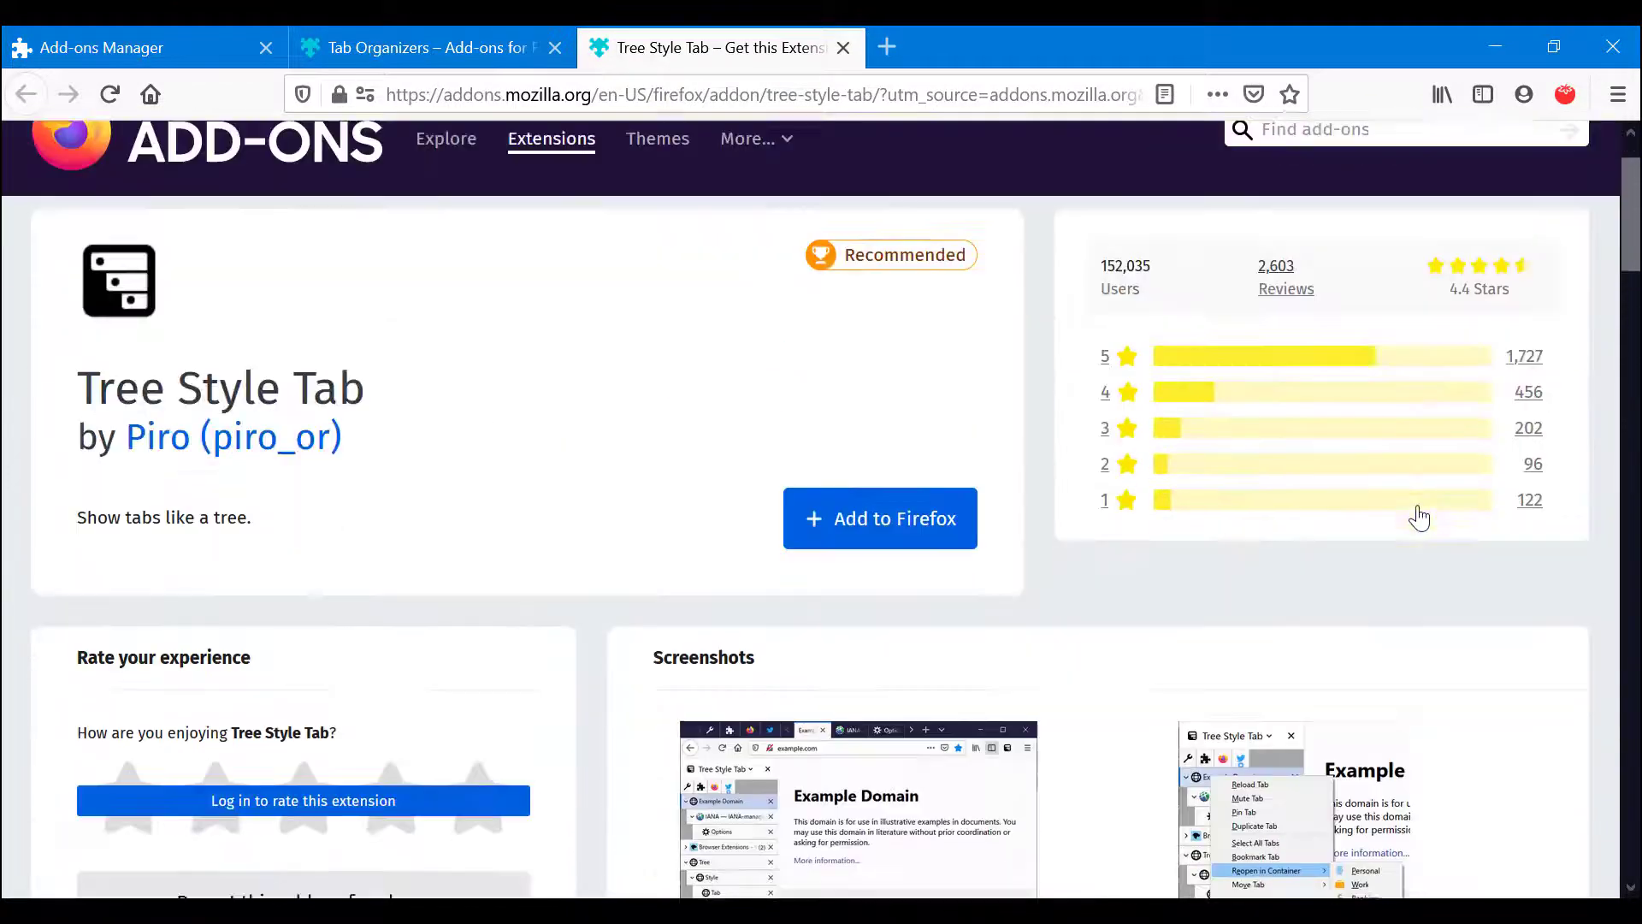
scroll(1414, 513, down, 11)
scroll(1410, 542, down, 2)
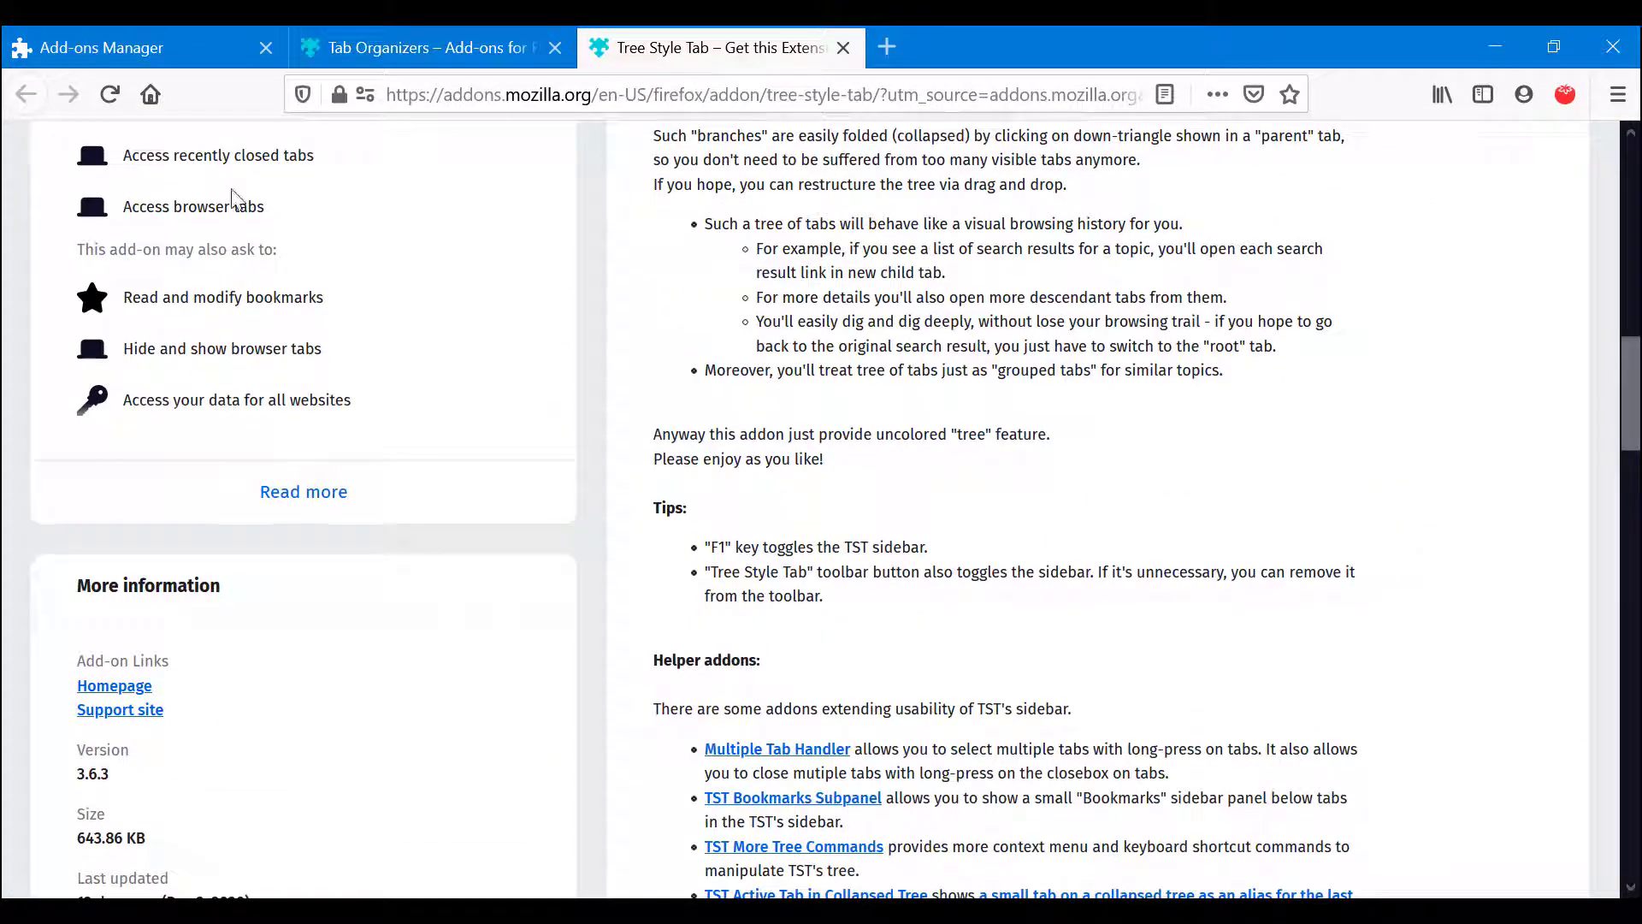
scroll(154, 477, down, 5)
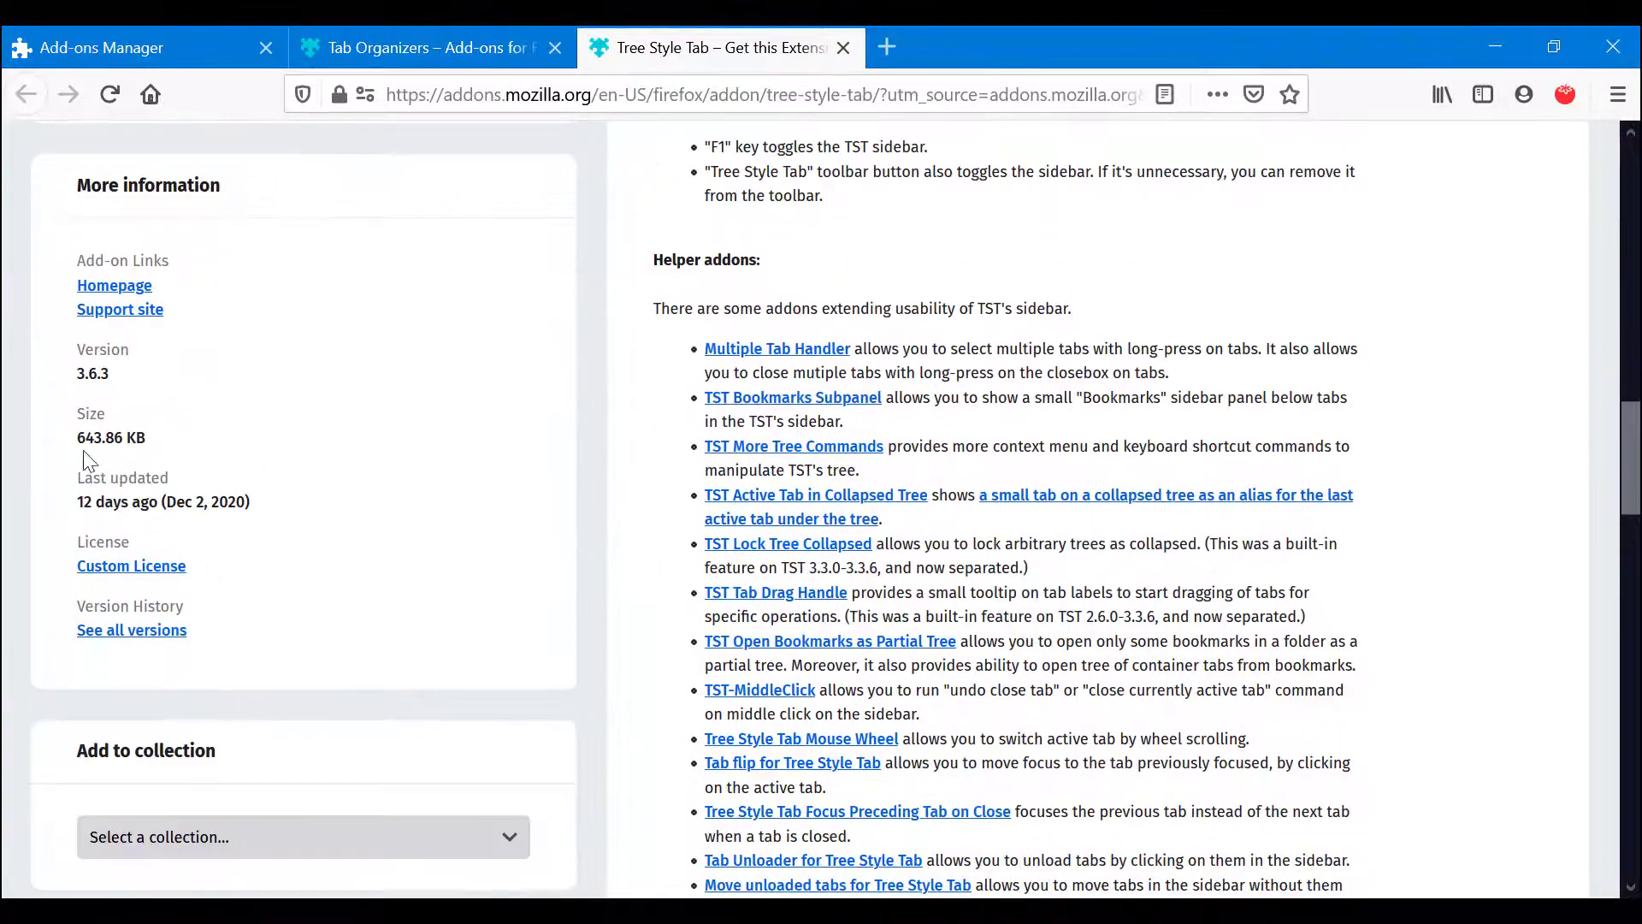
scroll(945, 356, up, 10)
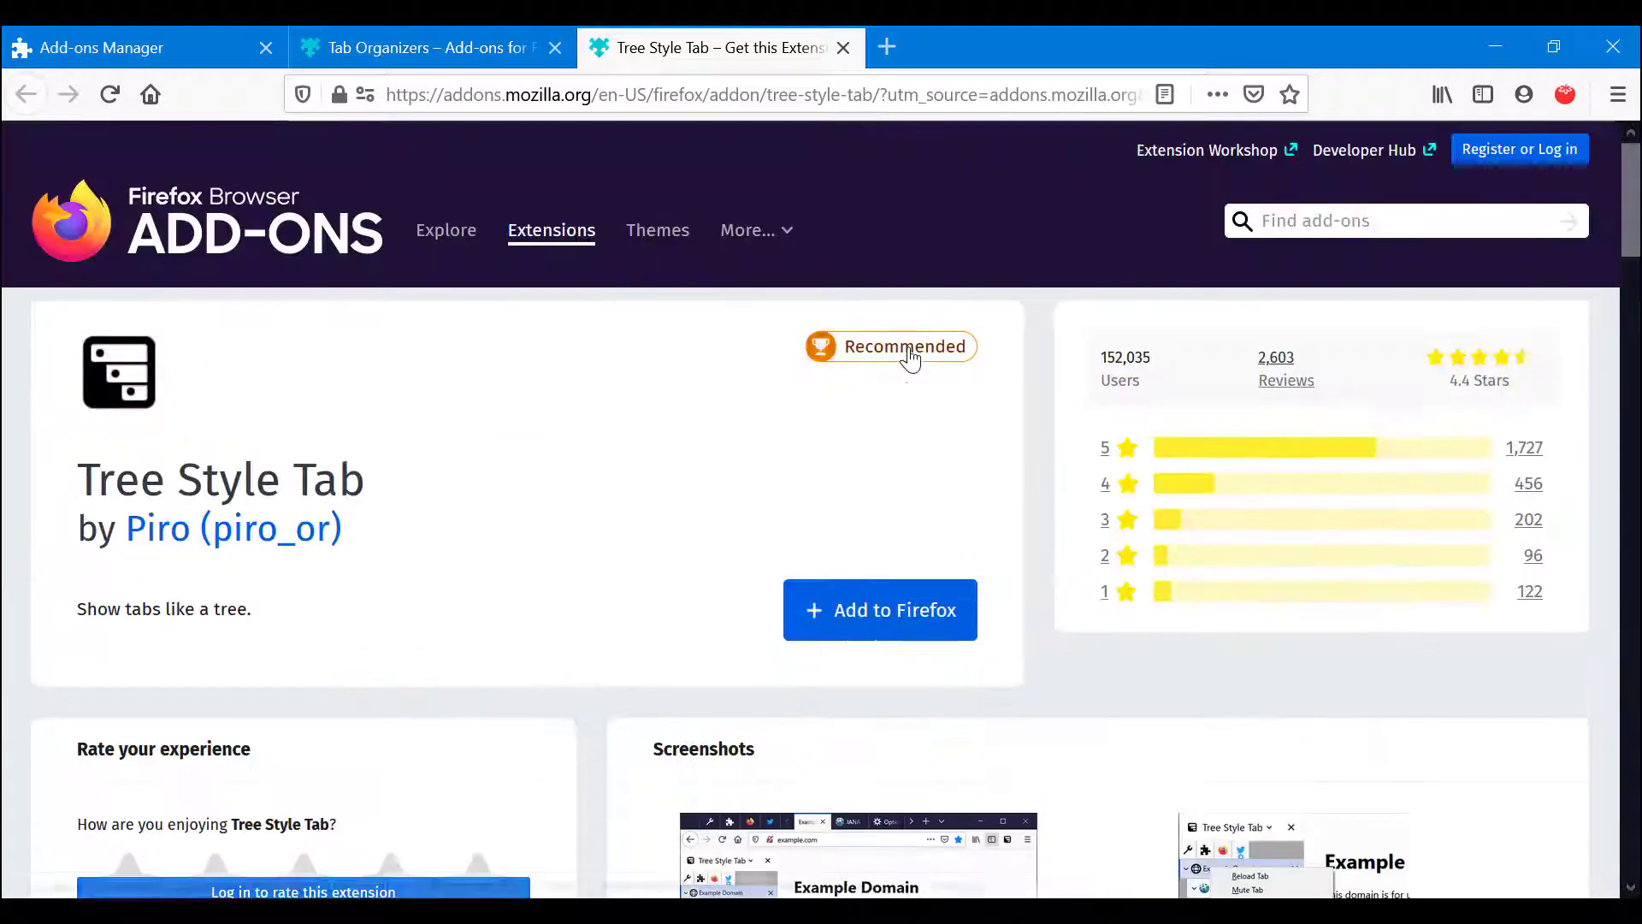
Install Tree Style Tab, approving its permissions and dismissing the confirmation
click(921, 600)
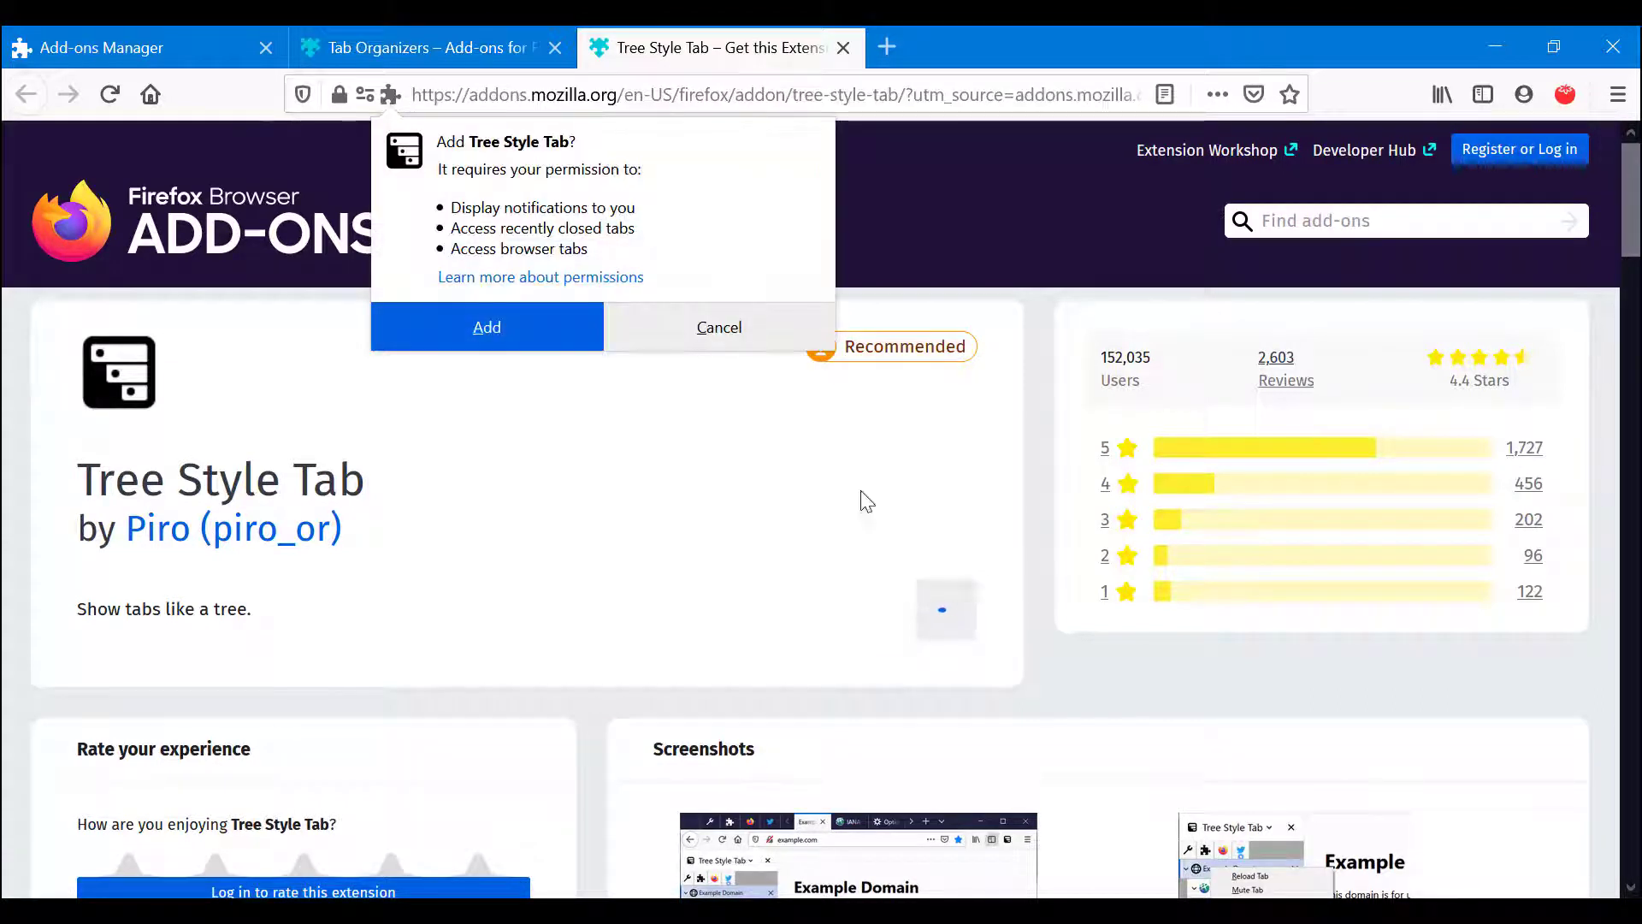
click(469, 328)
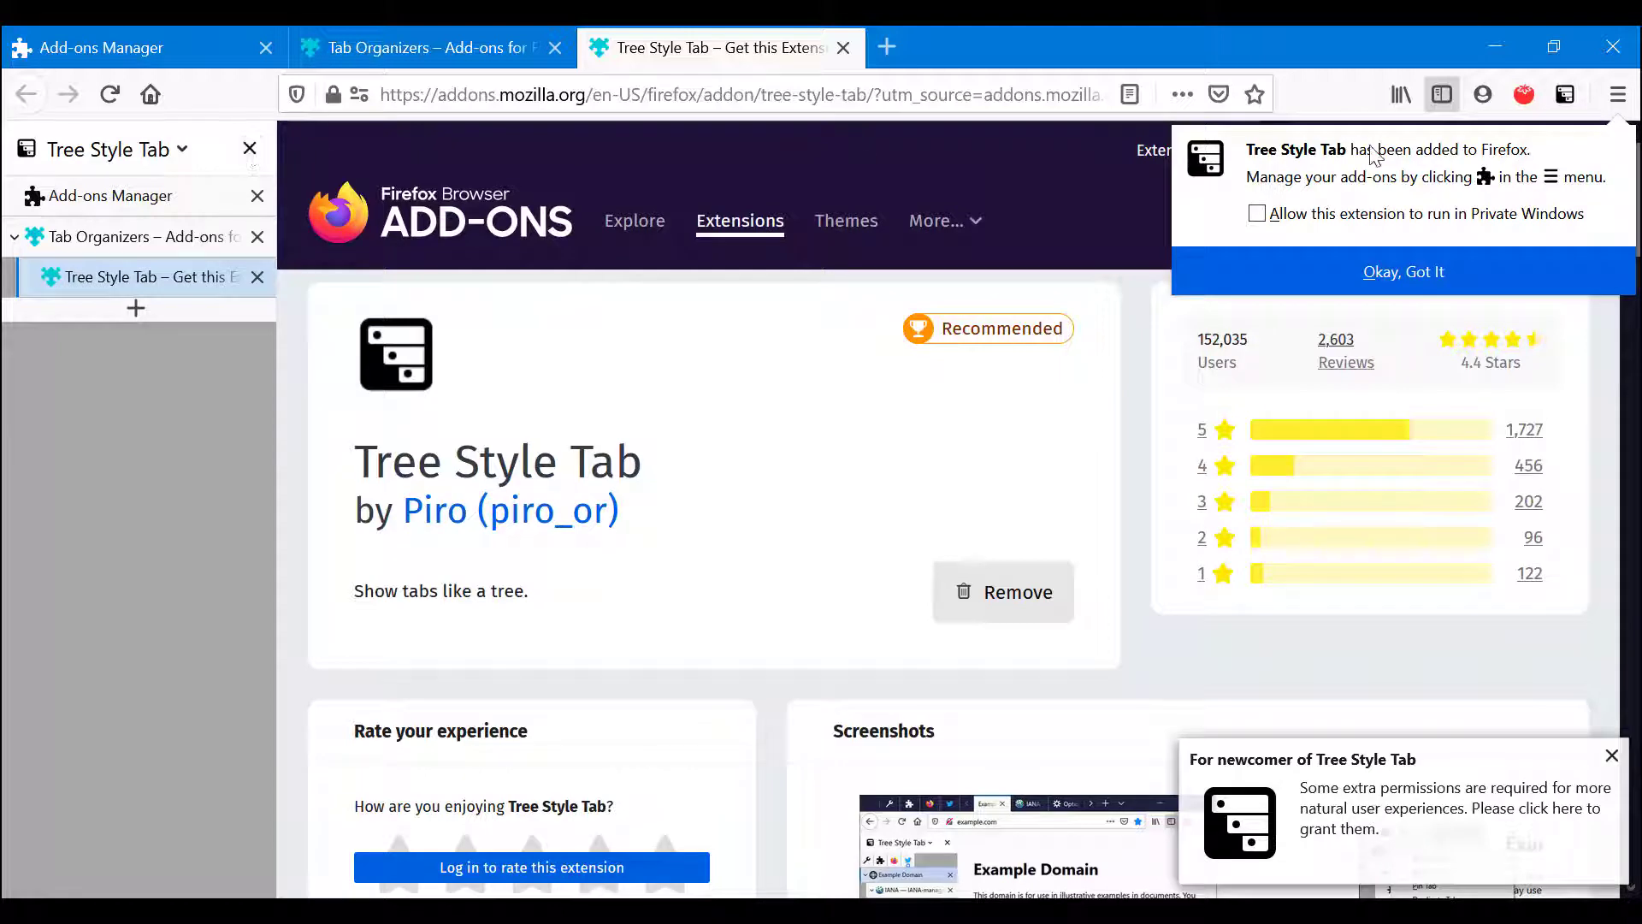
click(1419, 267)
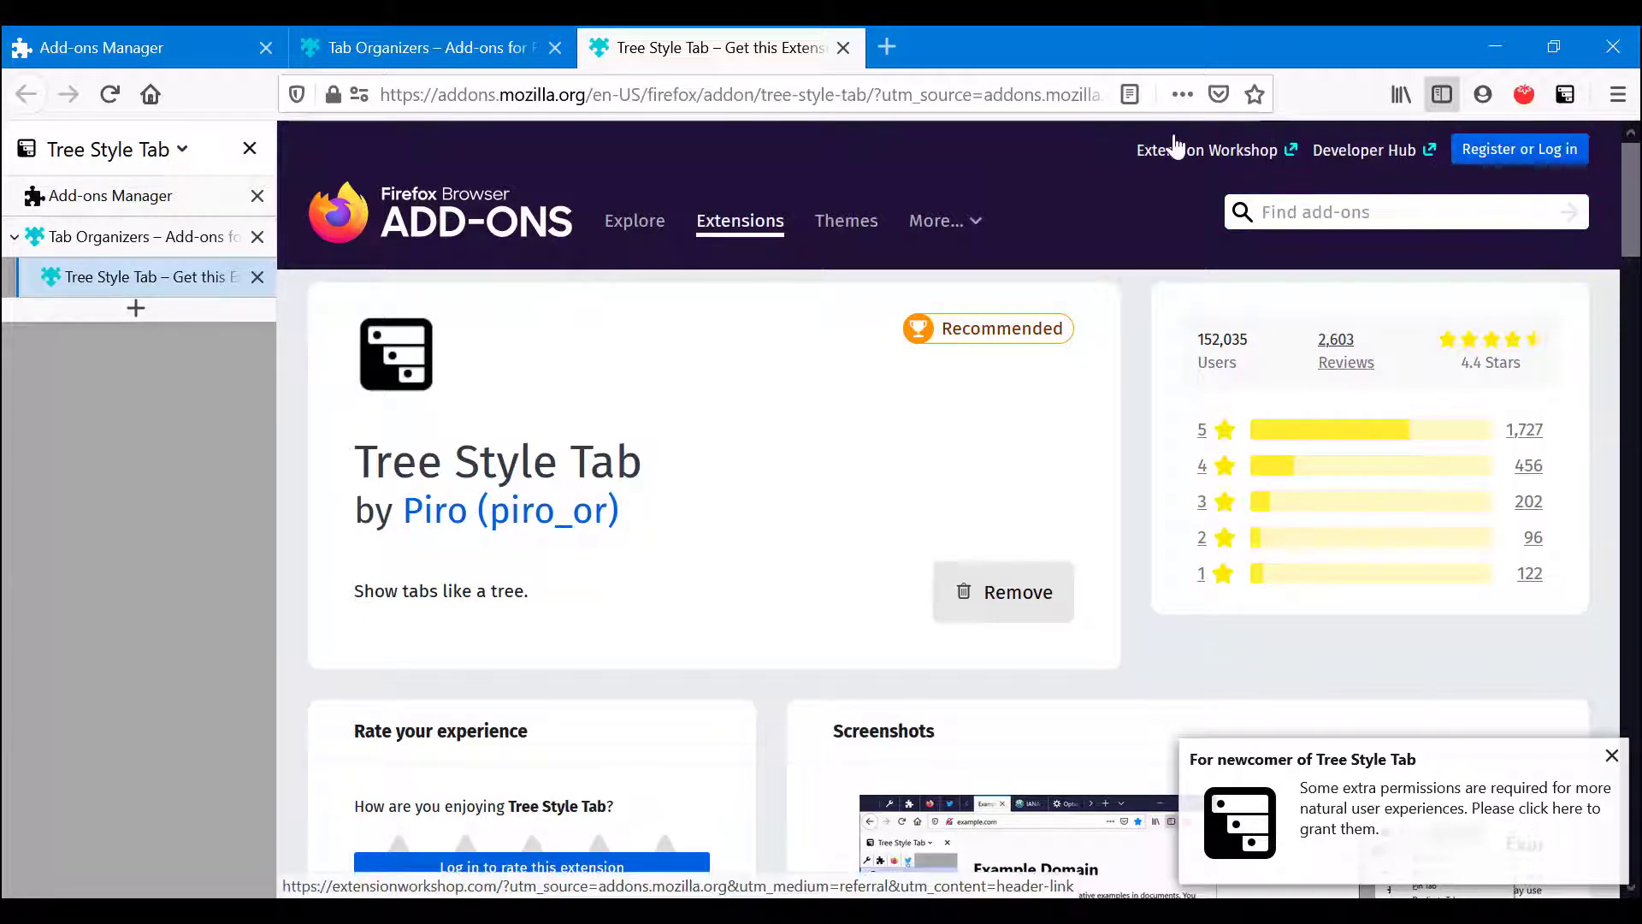
Hide, show and hide the tree of tabs, then return to the Tab Organizers page
click(1563, 98)
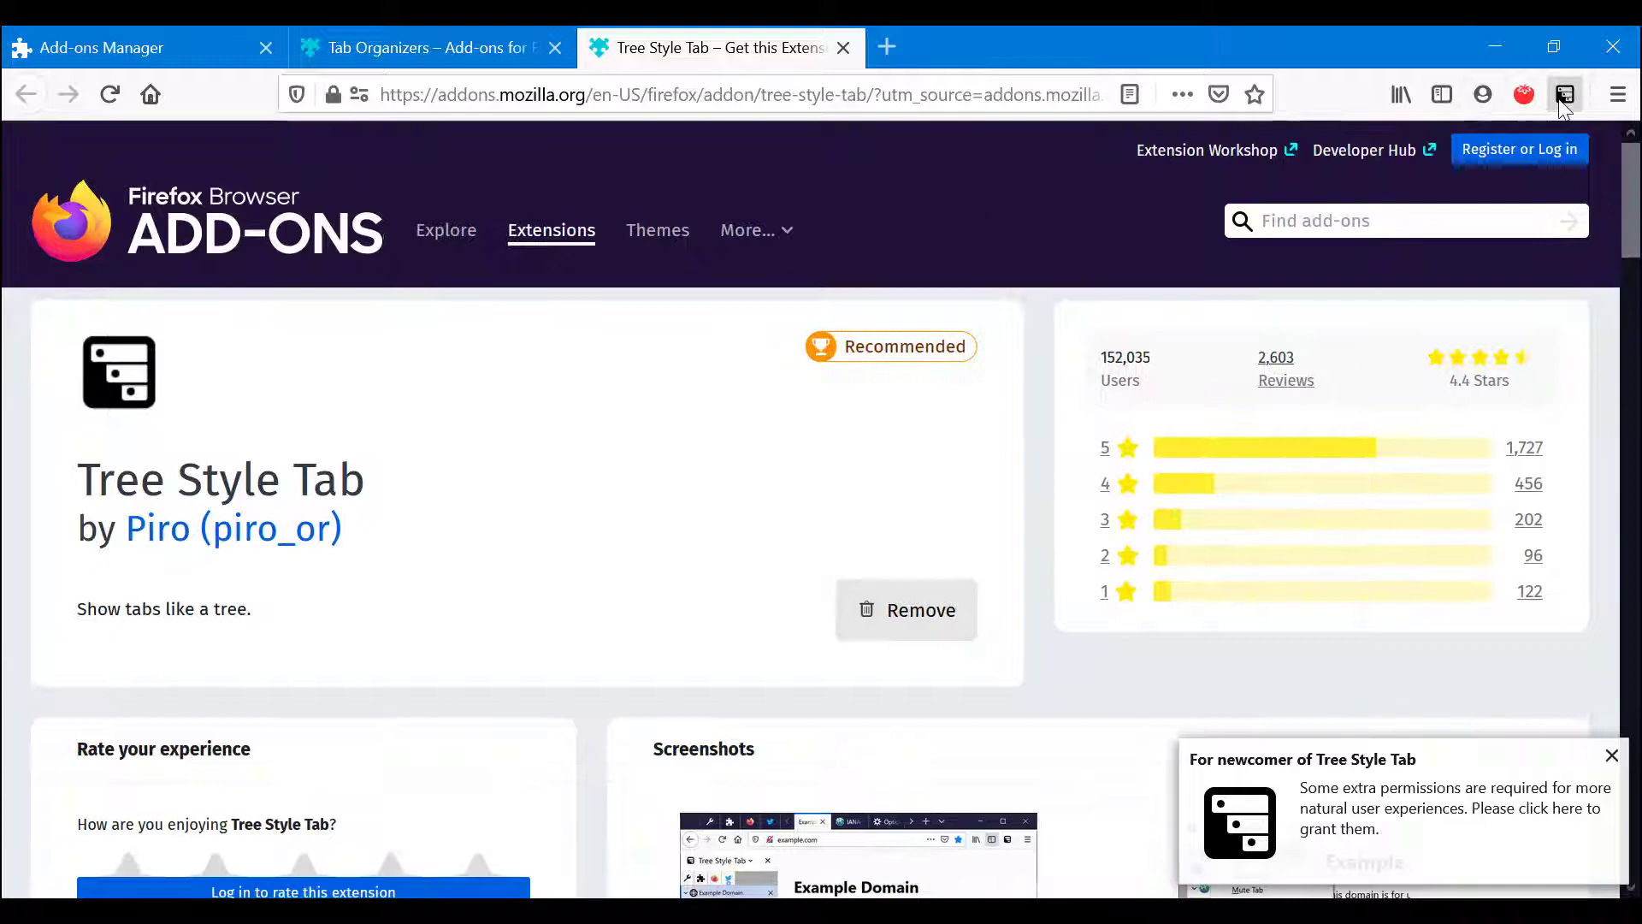
click(1561, 98)
click(1561, 97)
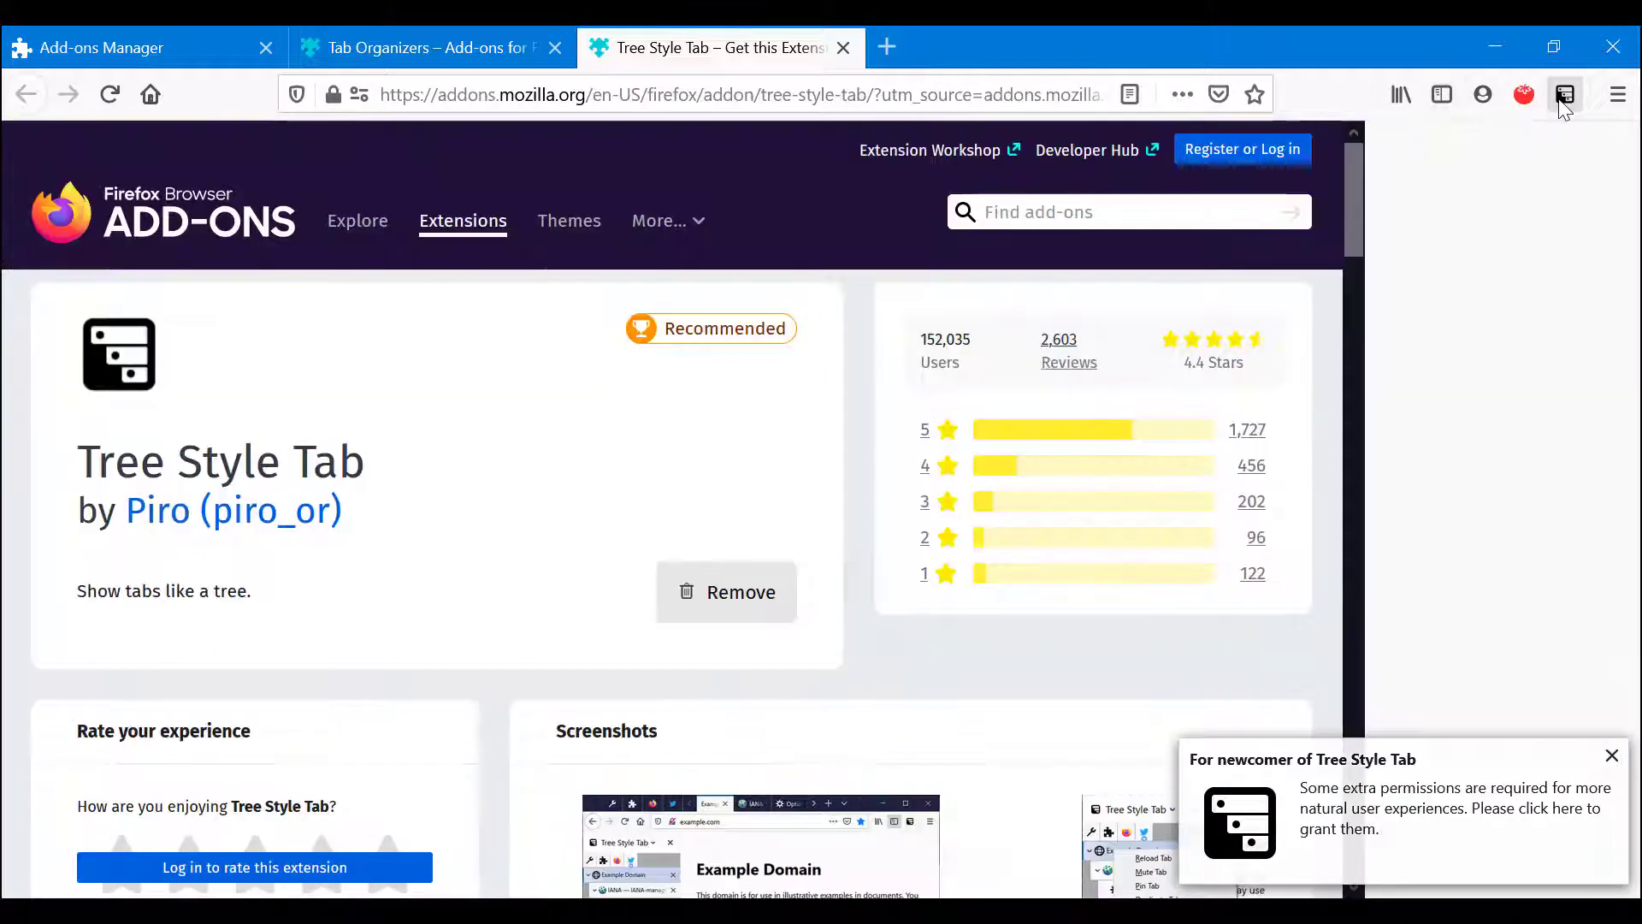
click(394, 33)
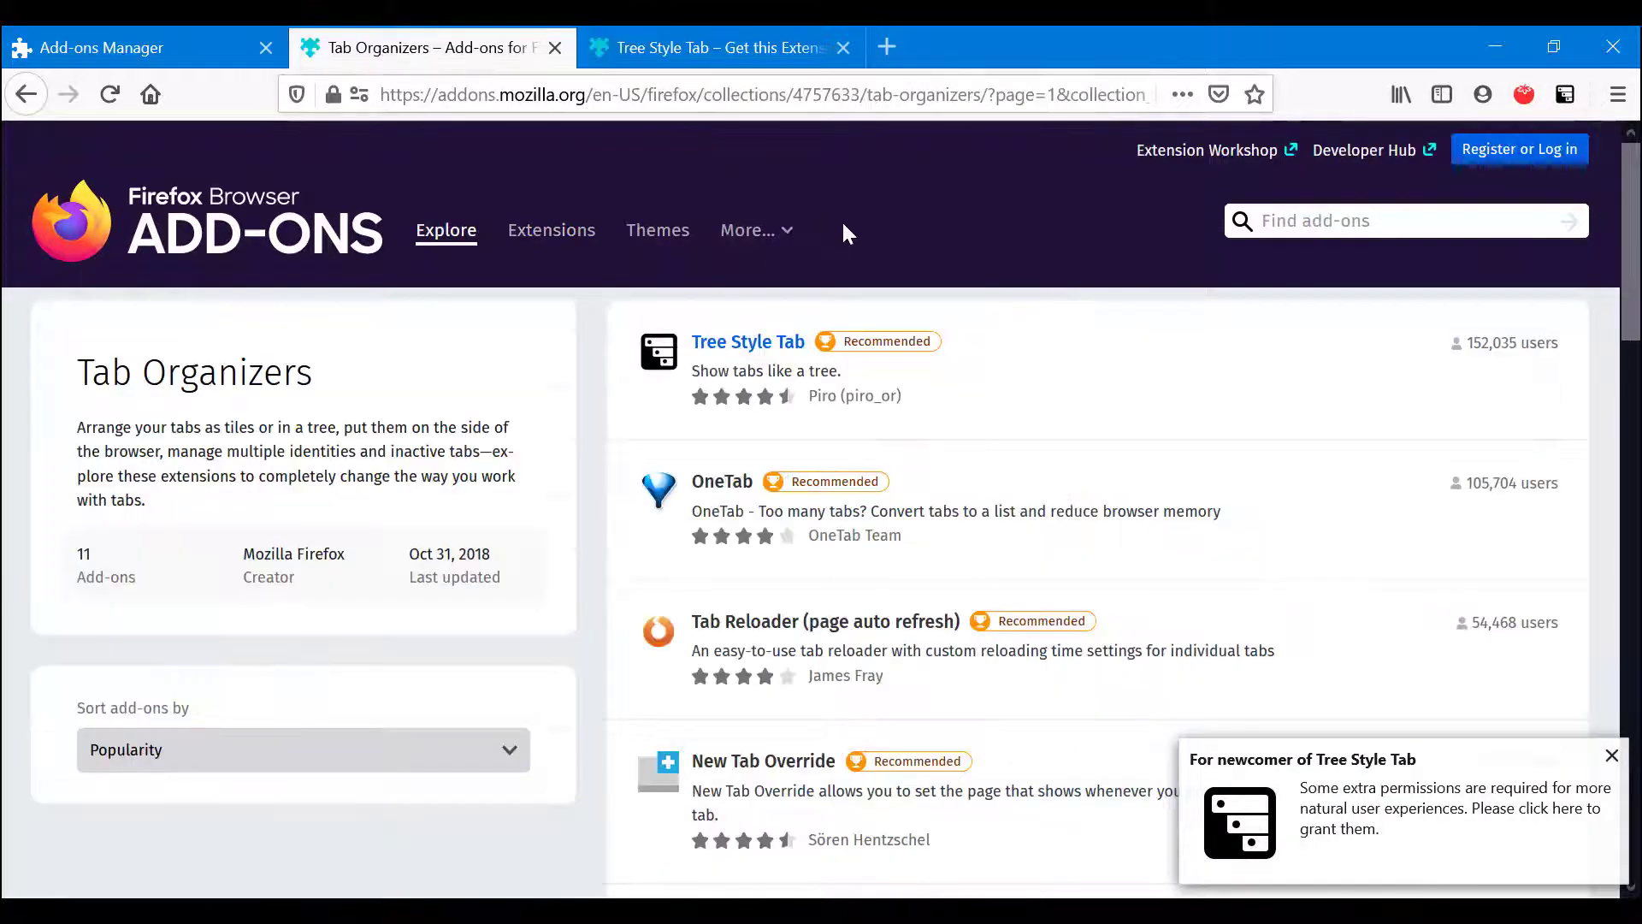
Remove Tree Style Tab in the Add-ons Manager and confirm the removal
click(152, 34)
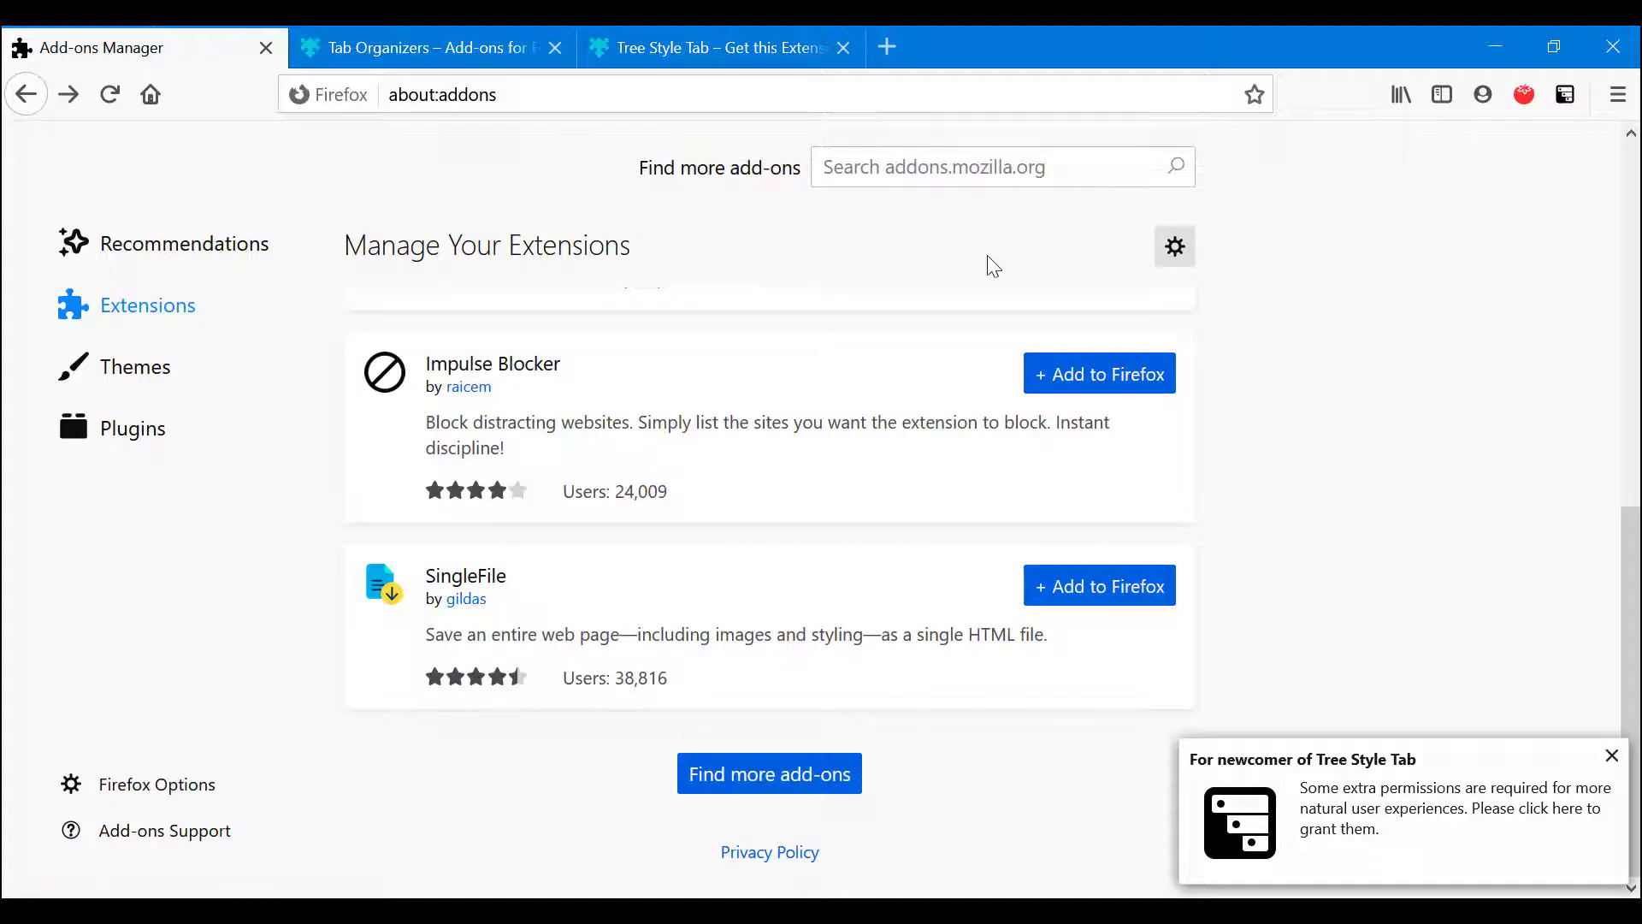
scroll(824, 384, up, 10)
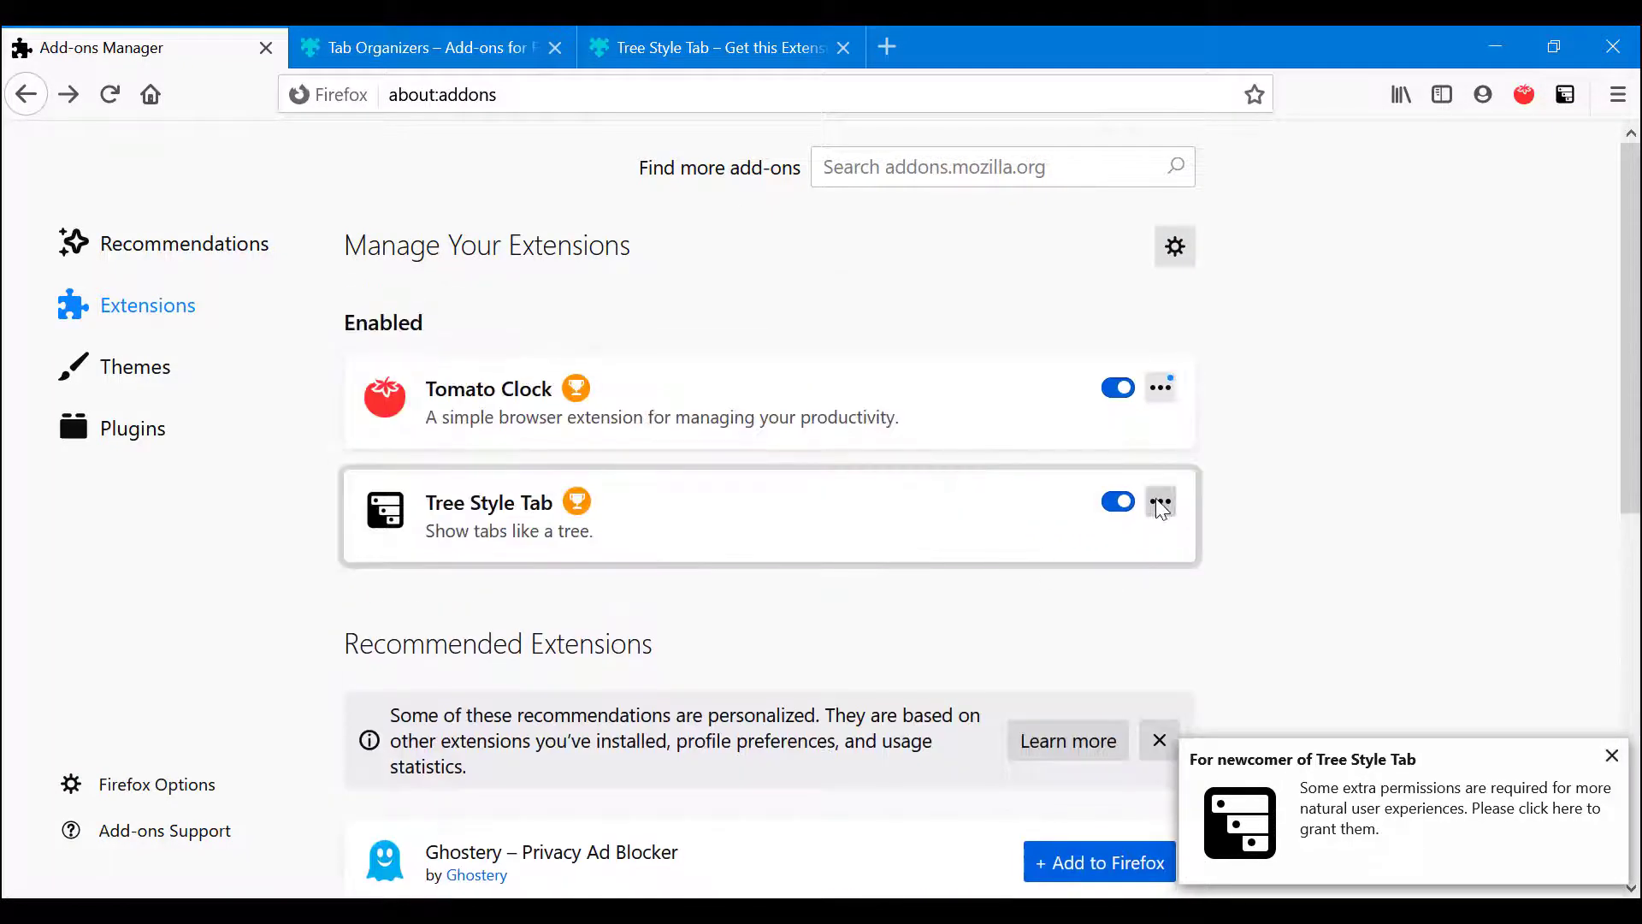
click(1163, 502)
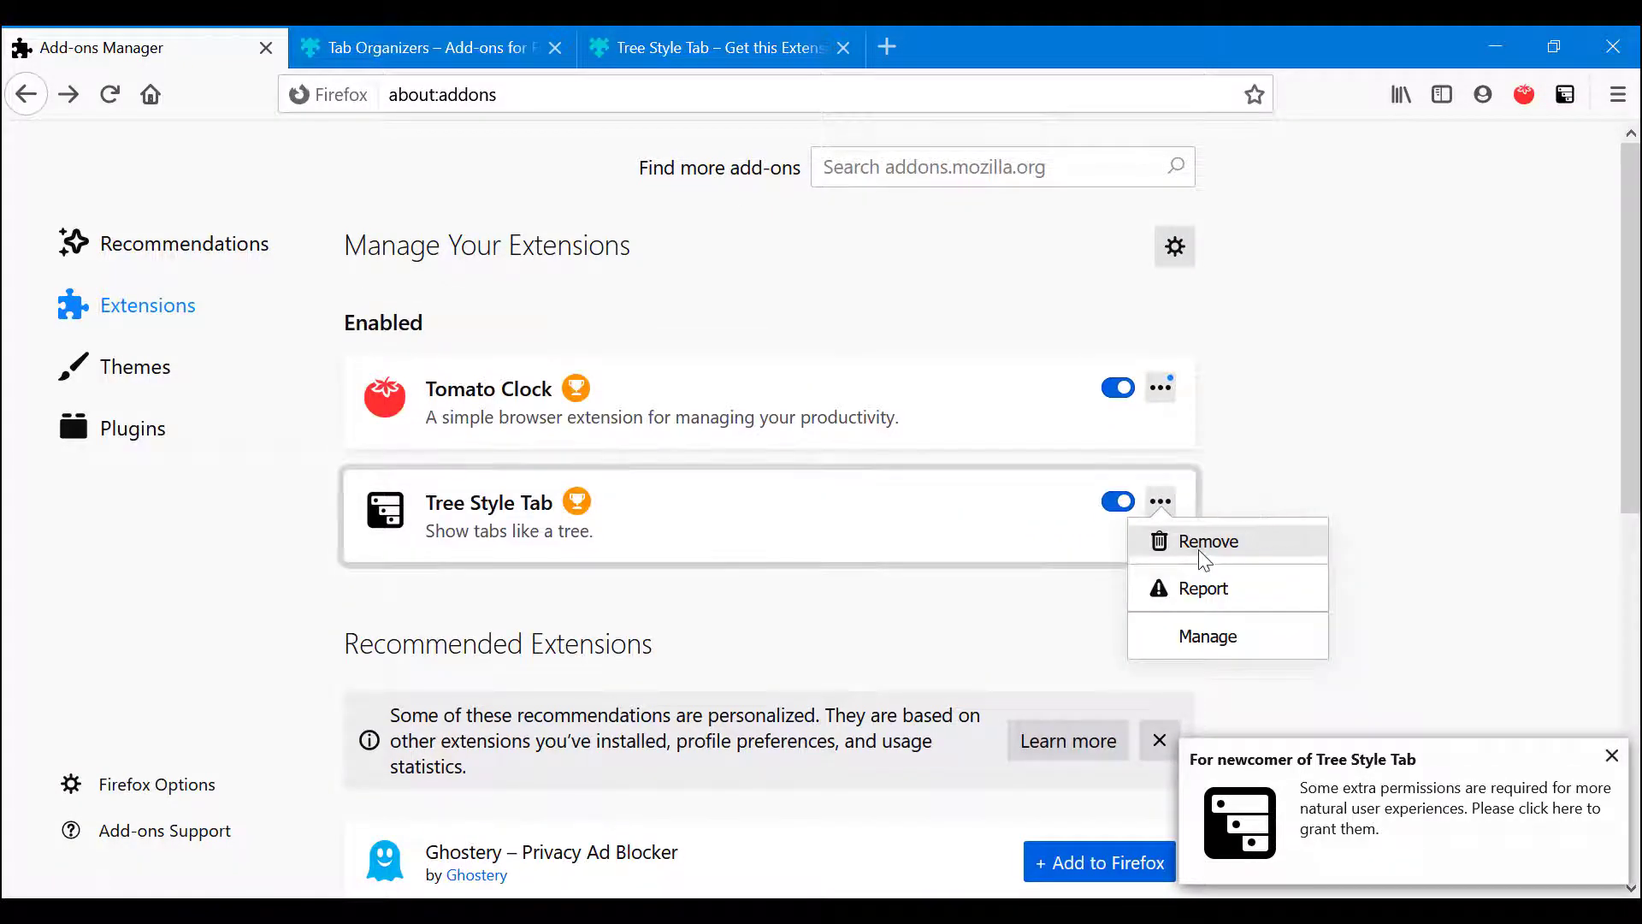
click(1249, 541)
click(786, 523)
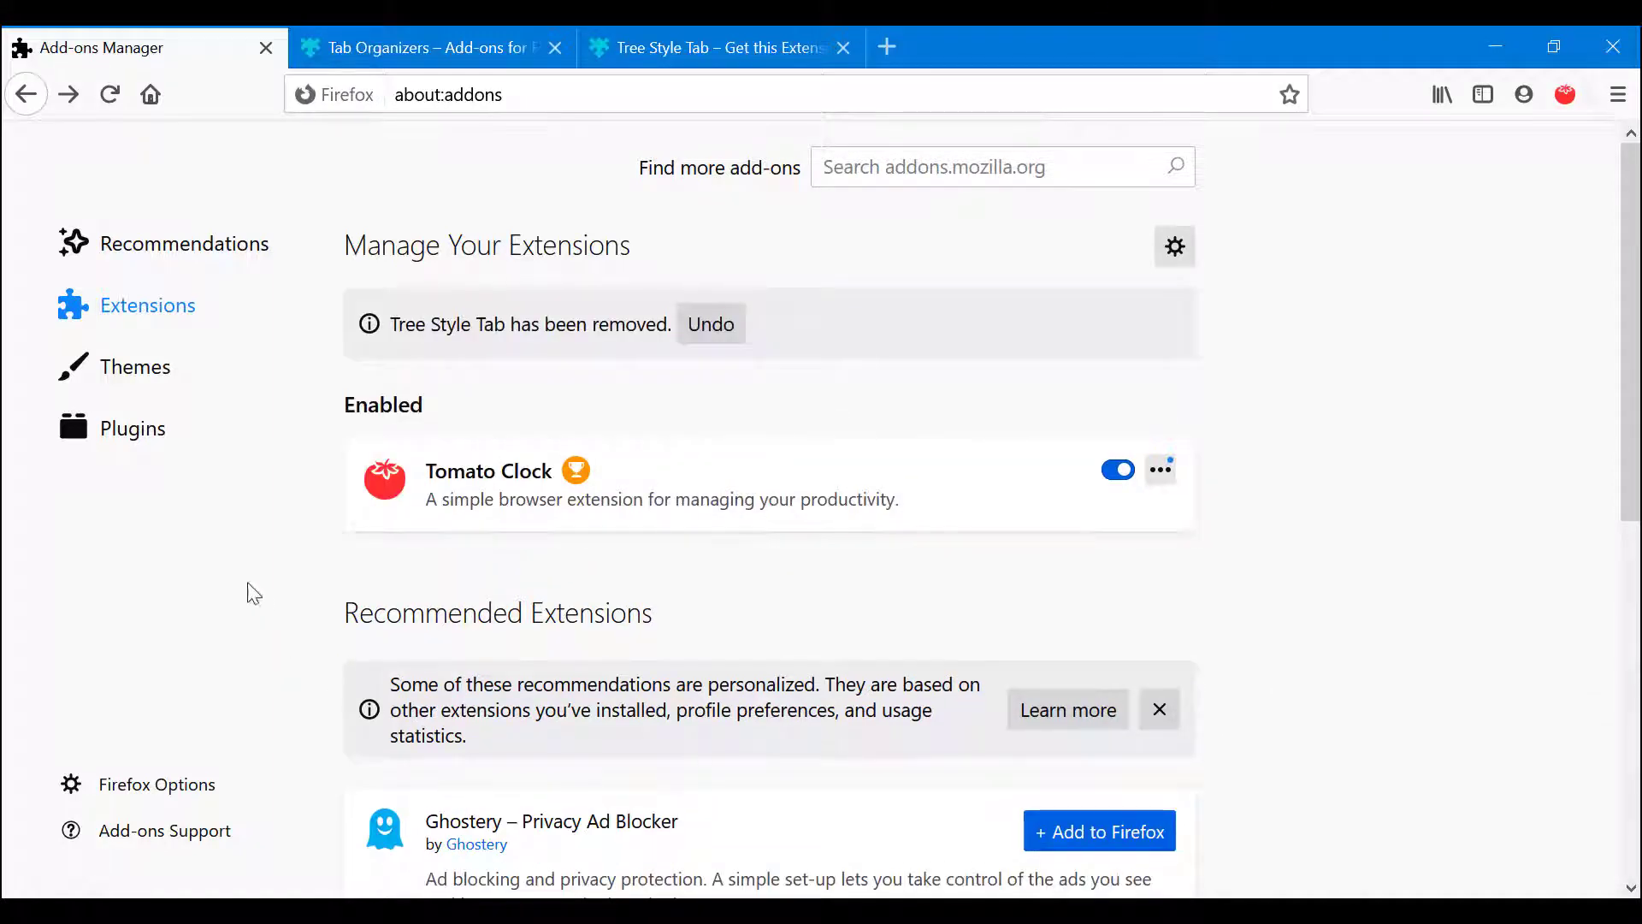
Browse Recommendations twice, ending on the Extensions list with Tomato Clock enabled
click(160, 246)
scroll(812, 598, down, 5)
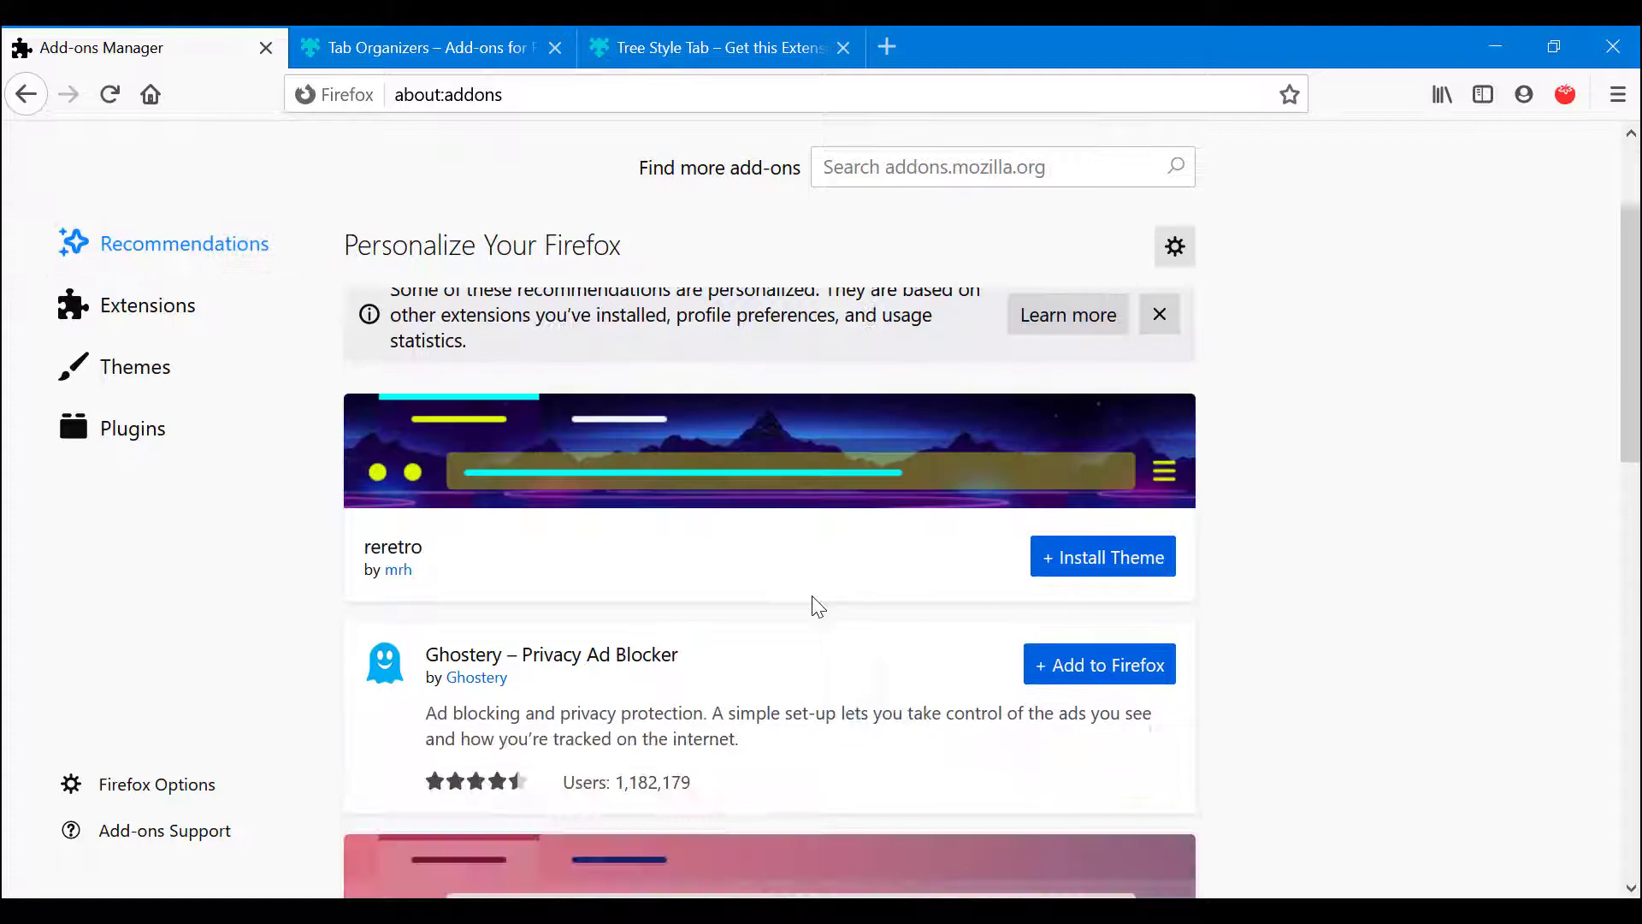
scroll(812, 599, down, 2)
scroll(813, 605, down, 6)
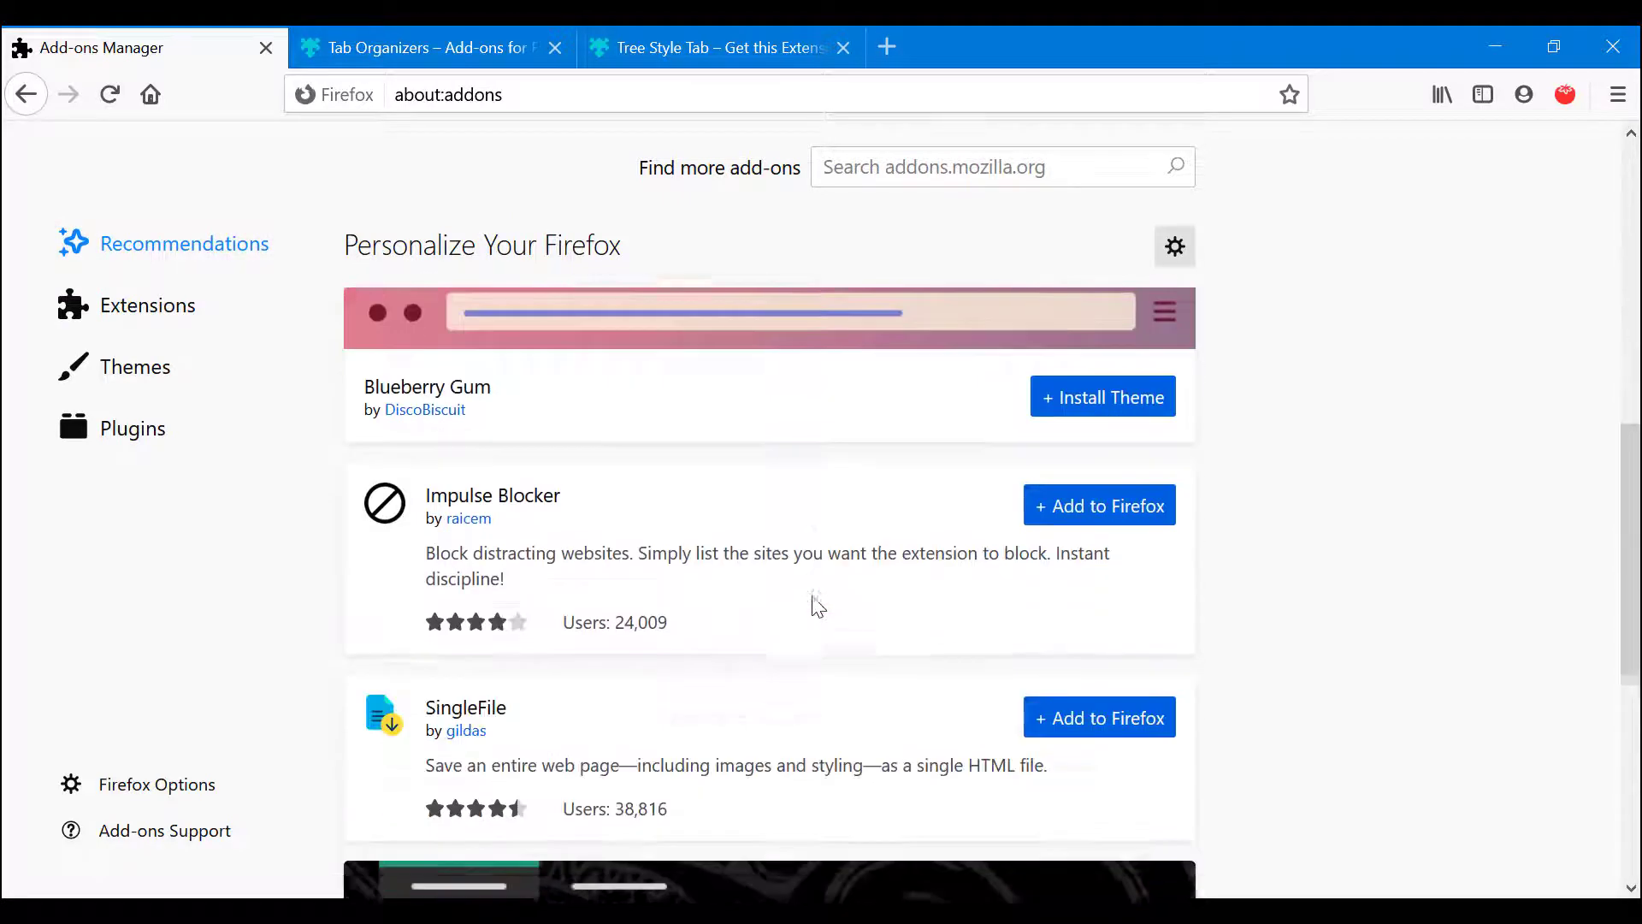
scroll(813, 605, up, 3)
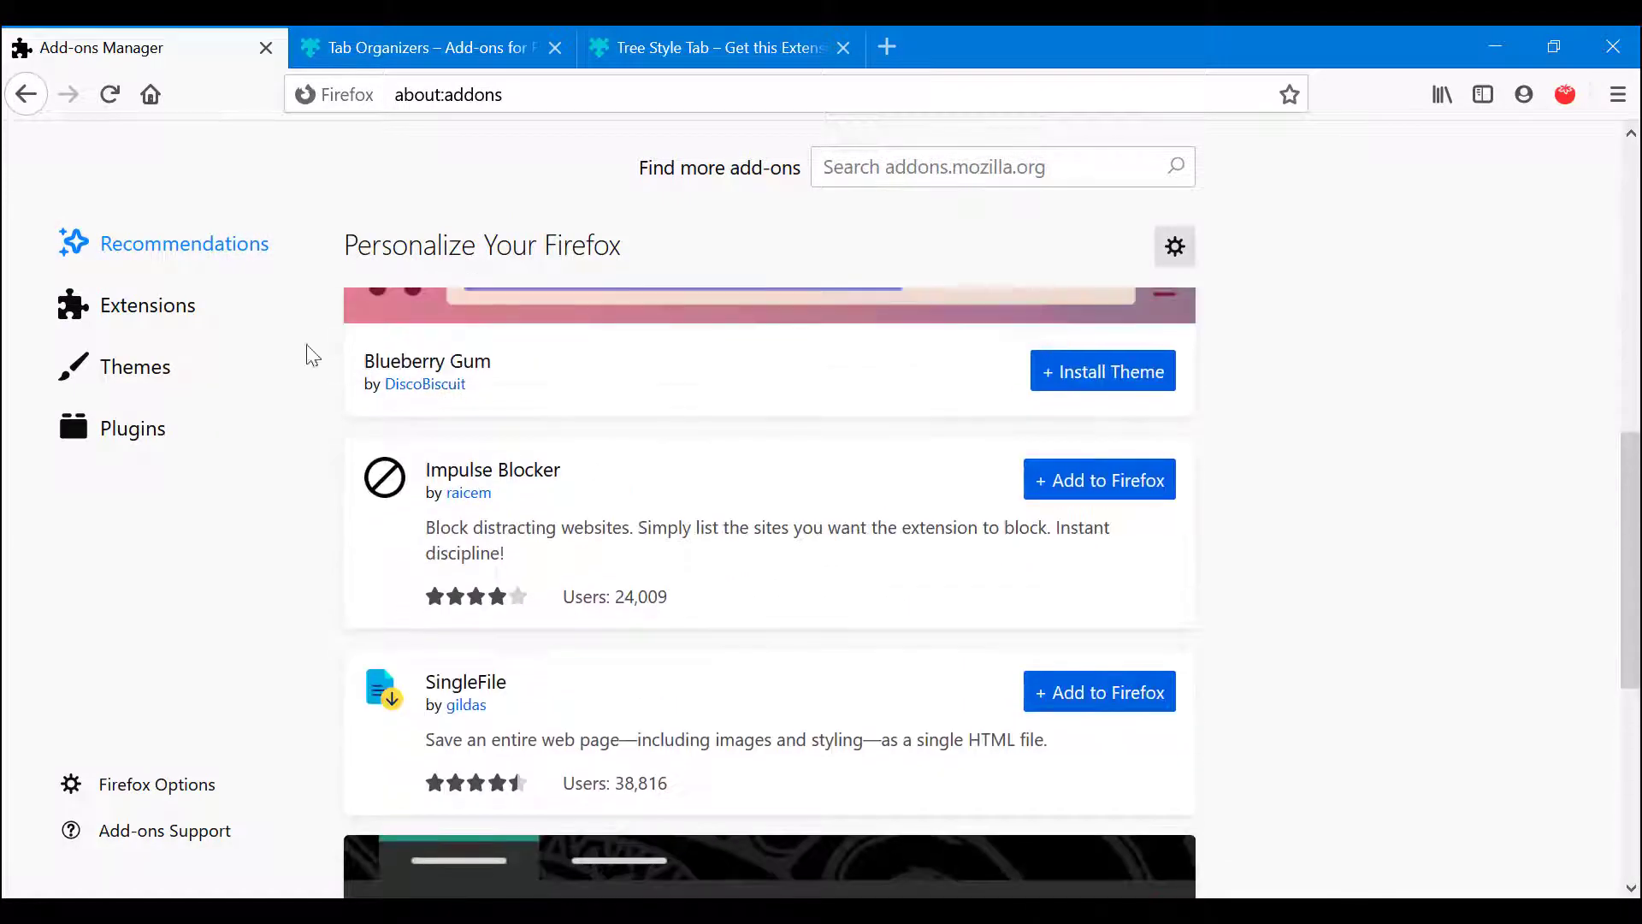
click(152, 303)
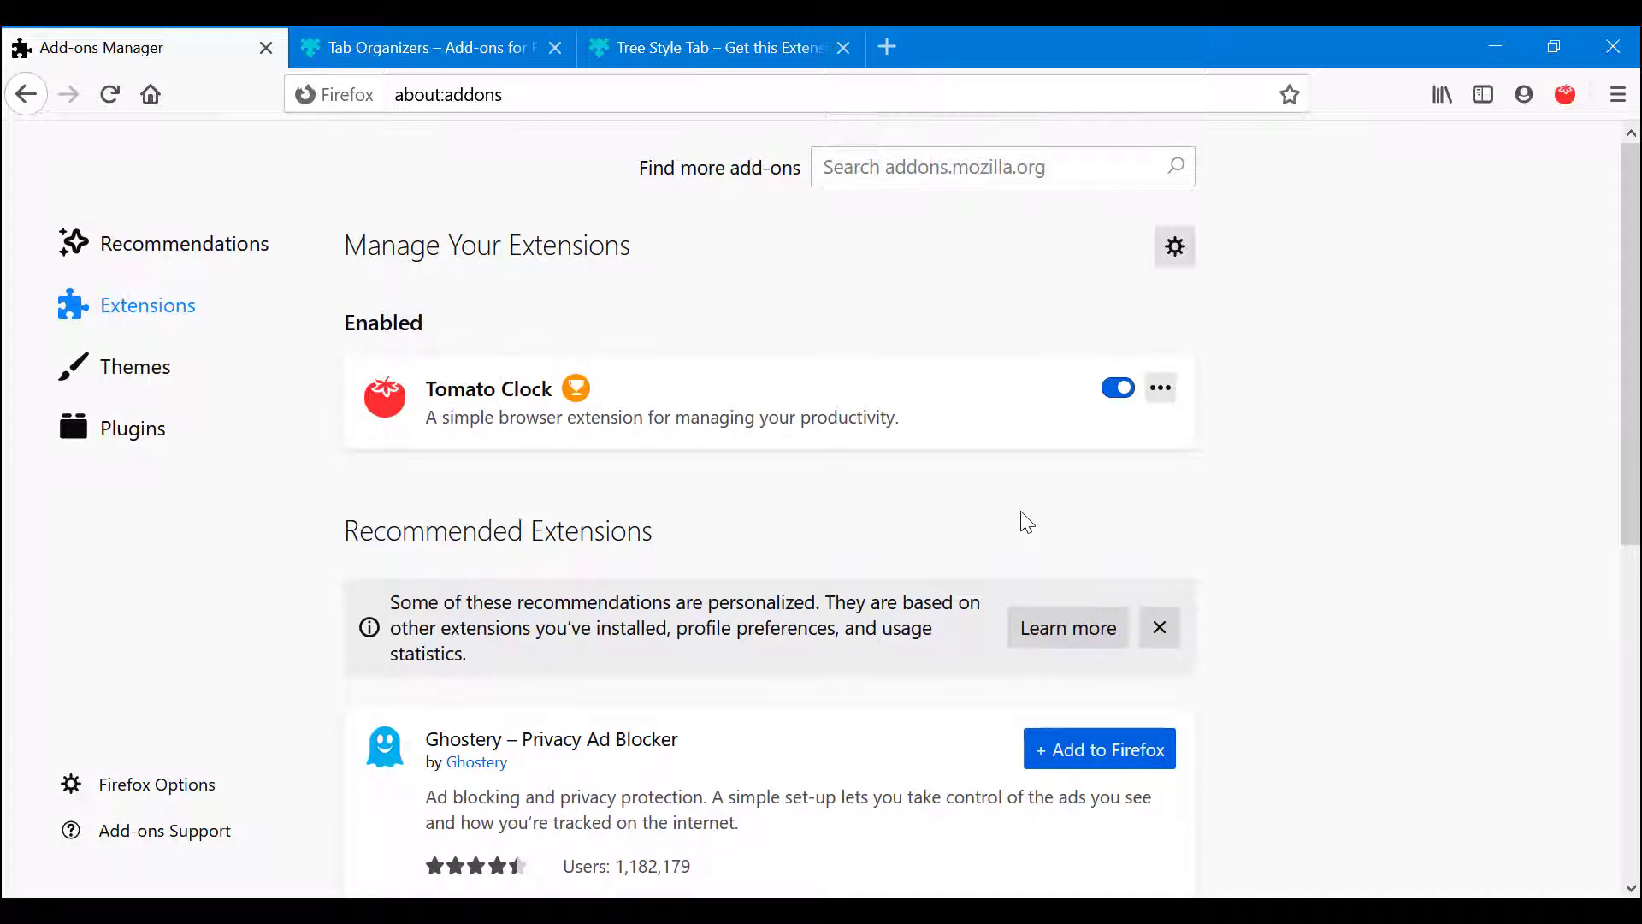
scroll(1071, 443, down, 6)
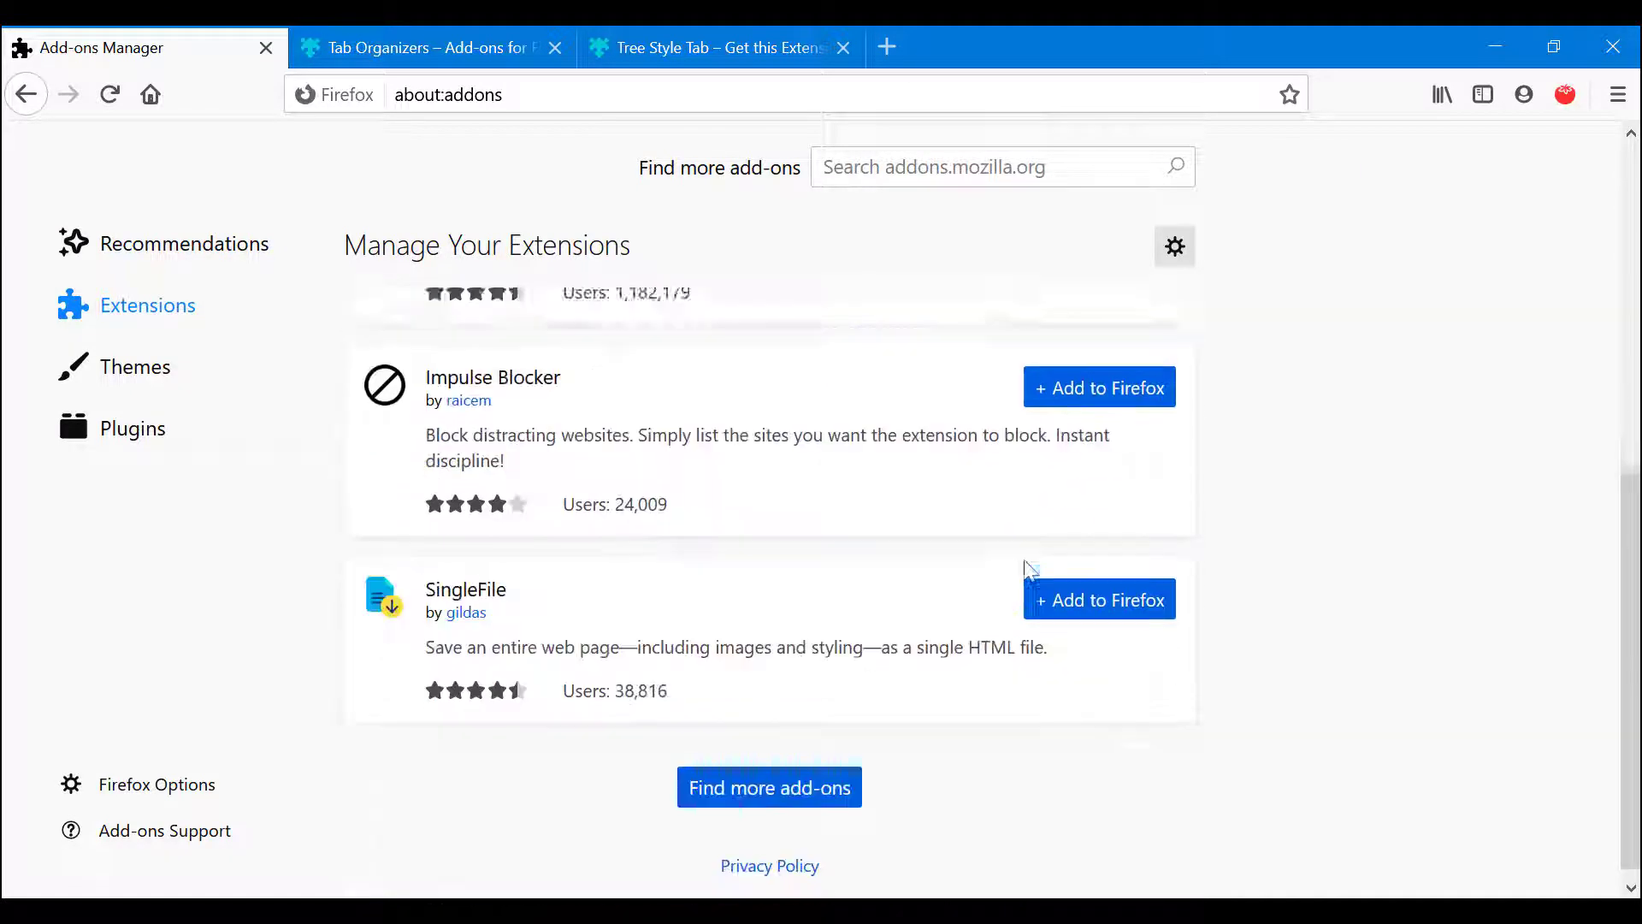
click(74, 243)
scroll(208, 368, down, 3)
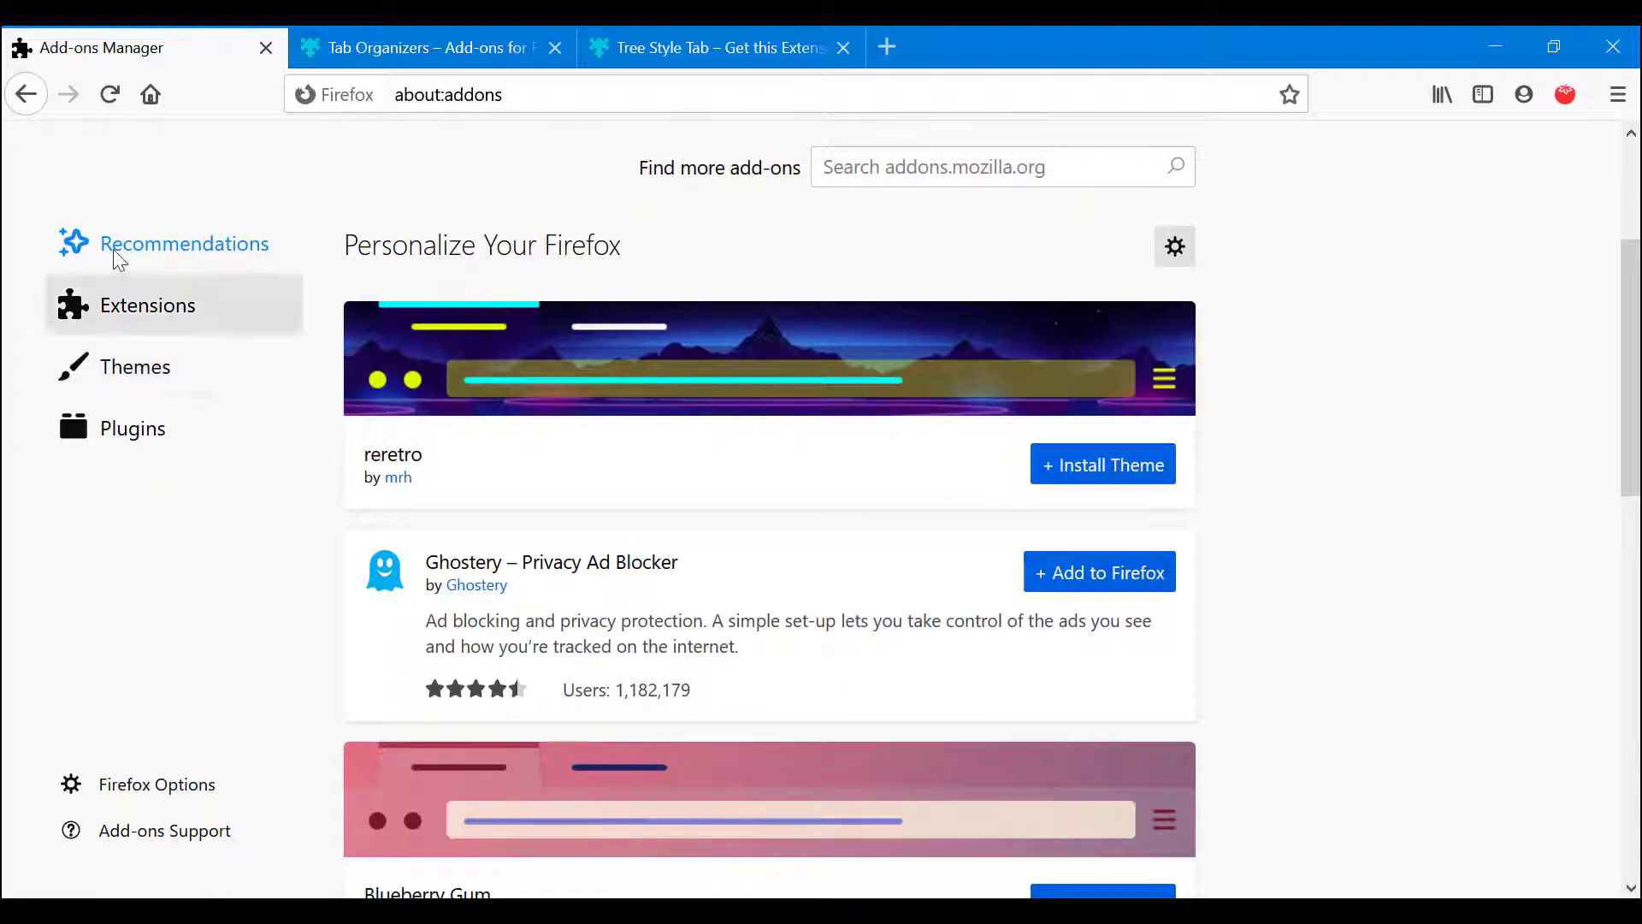
click(203, 300)
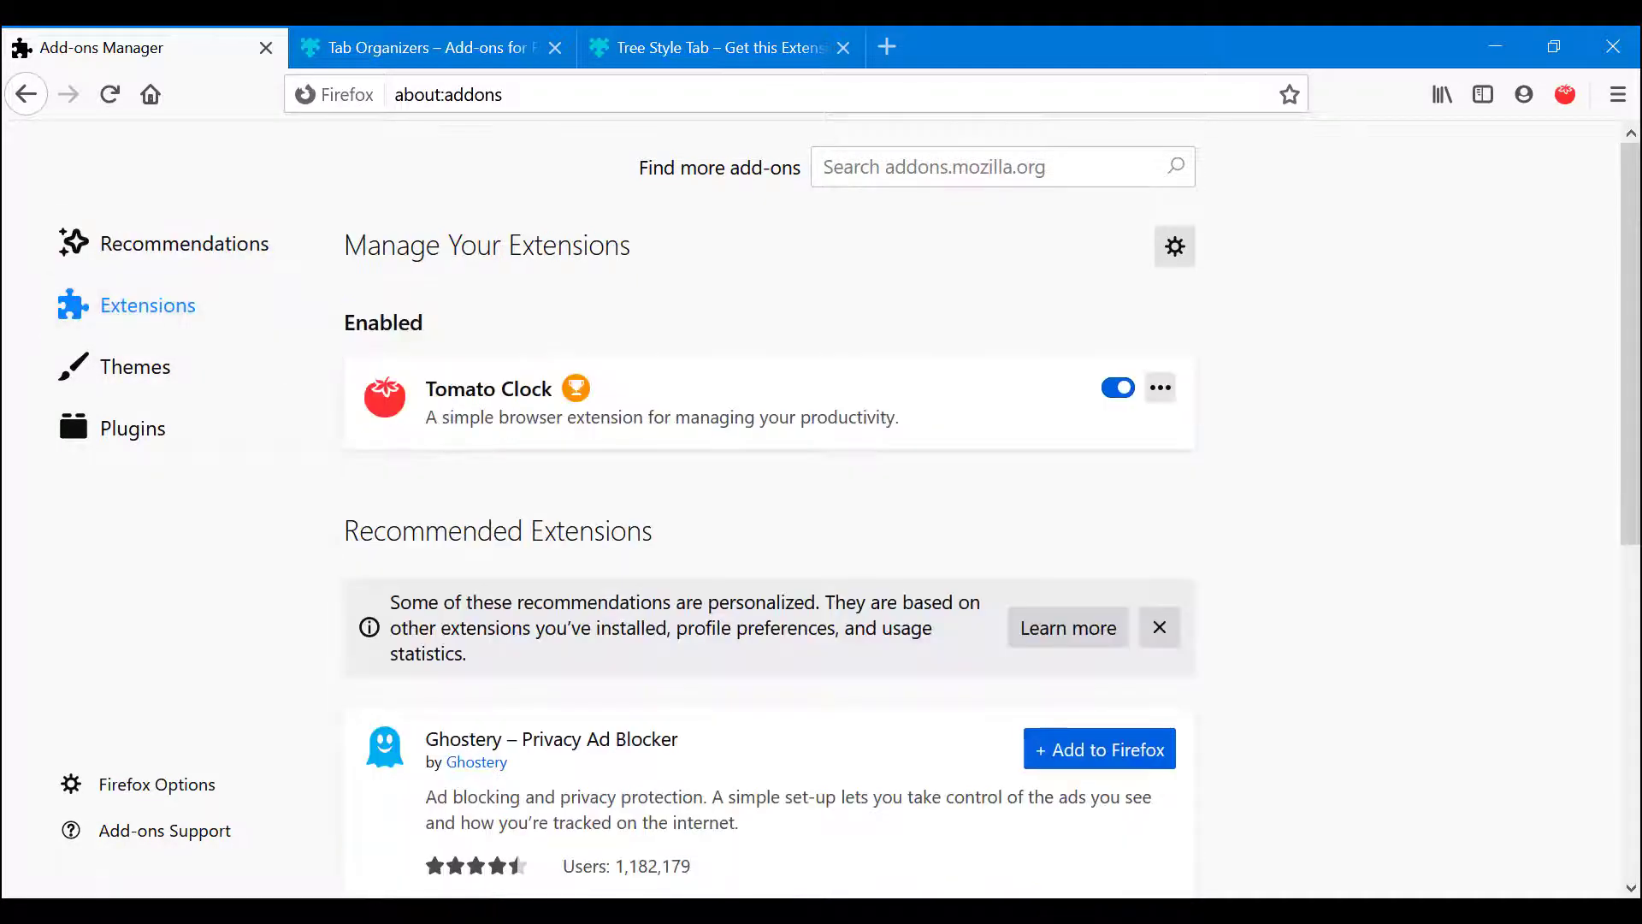